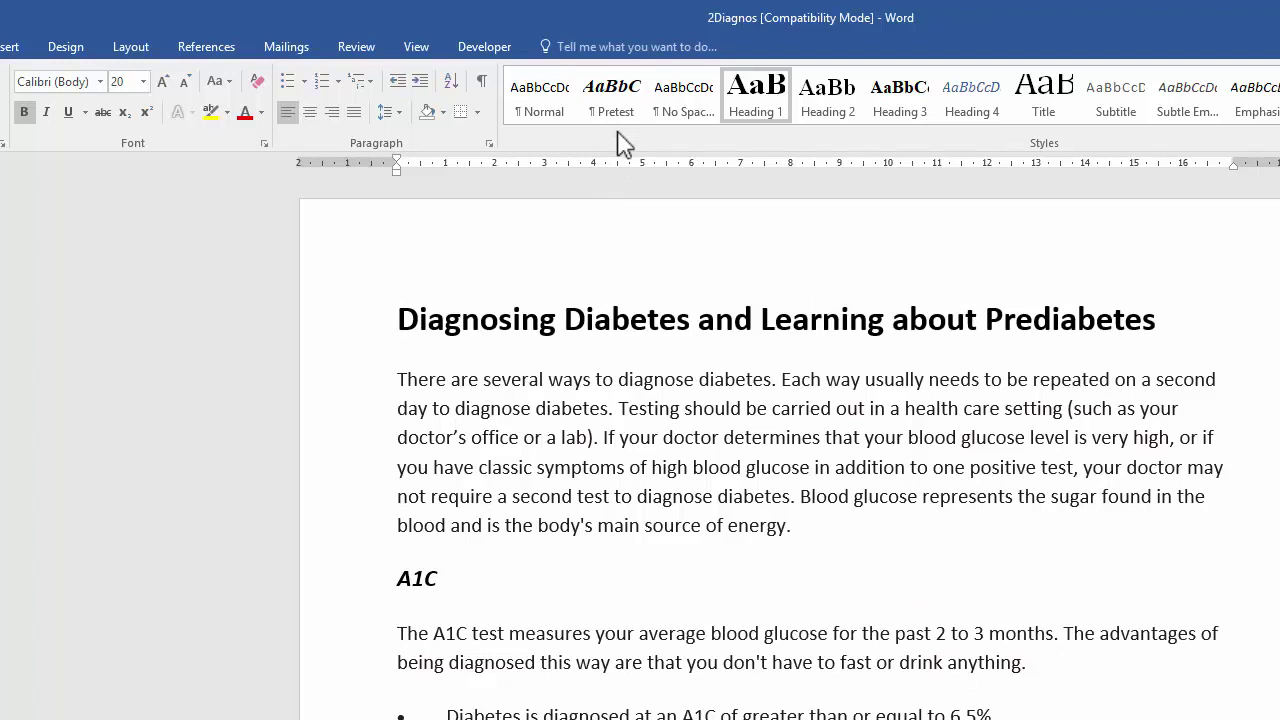
- Select all 4 headings that use the Pretest style from the Styles gallery
scroll(610, 298, down, 8)
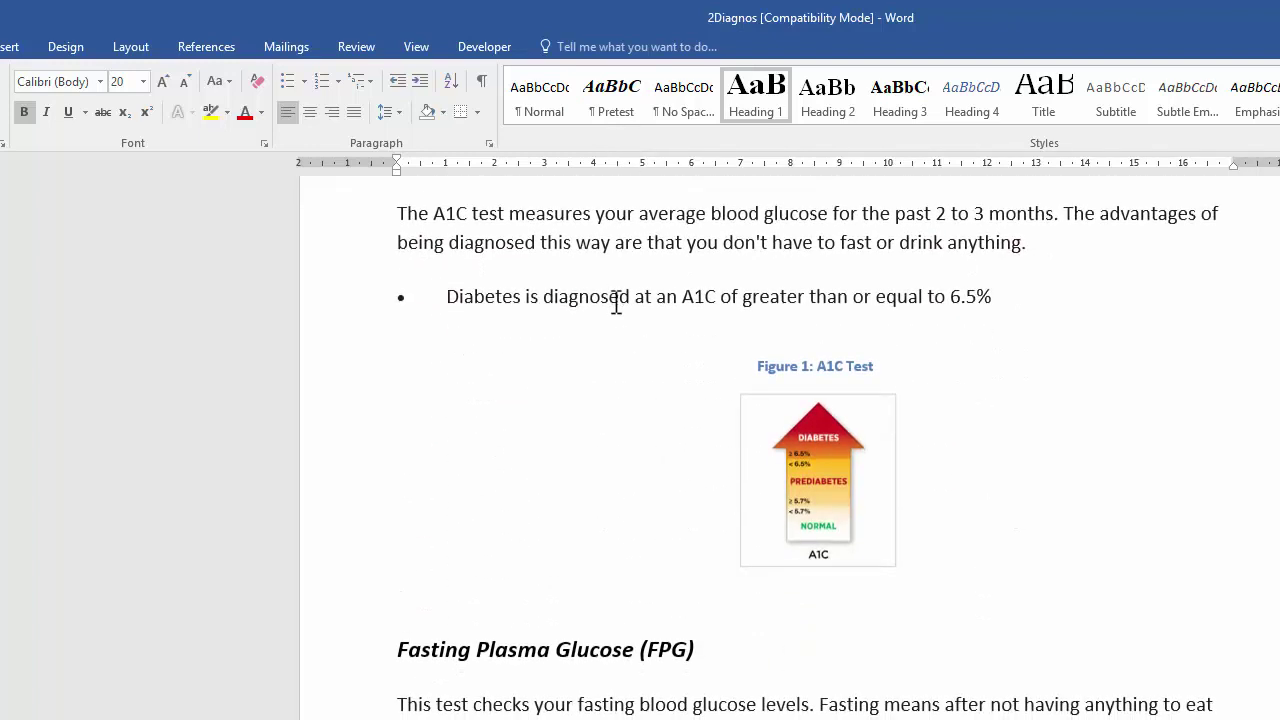
scroll(615, 300, down, 12)
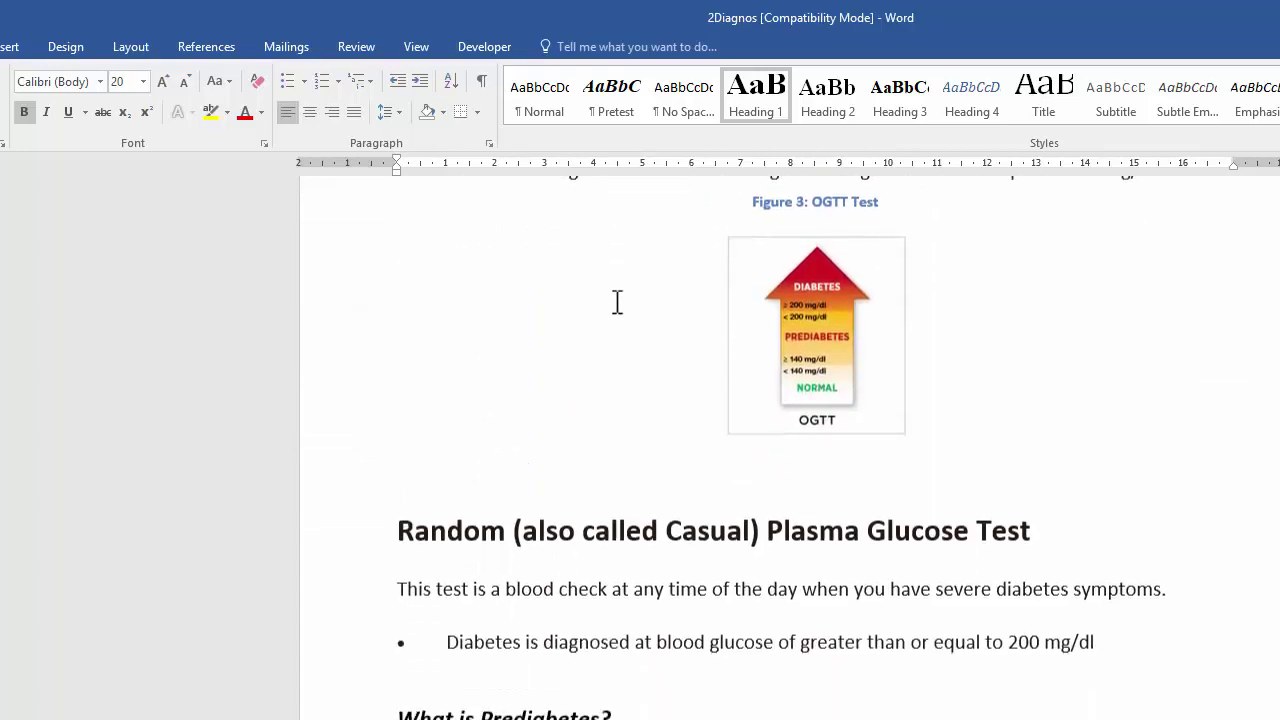
scroll(616, 302, down, 2)
scroll(616, 300, up, 20)
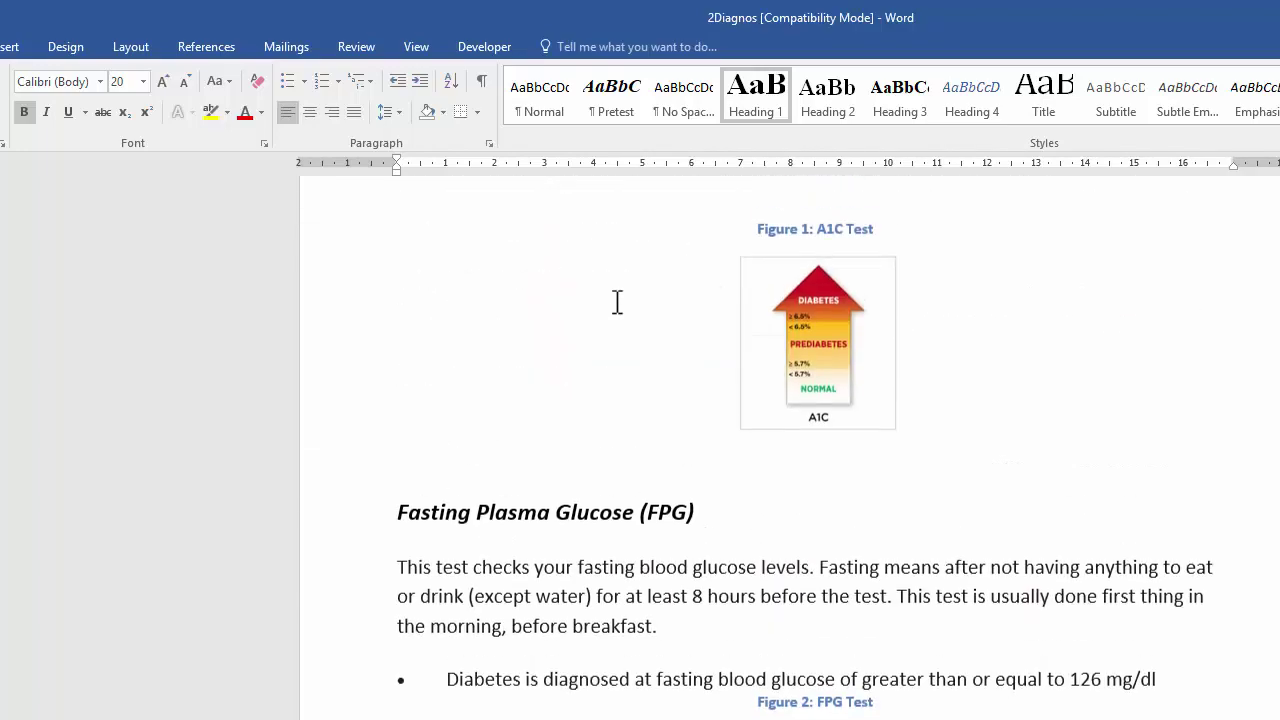
ctrl+scroll(616, 300, up, 3)
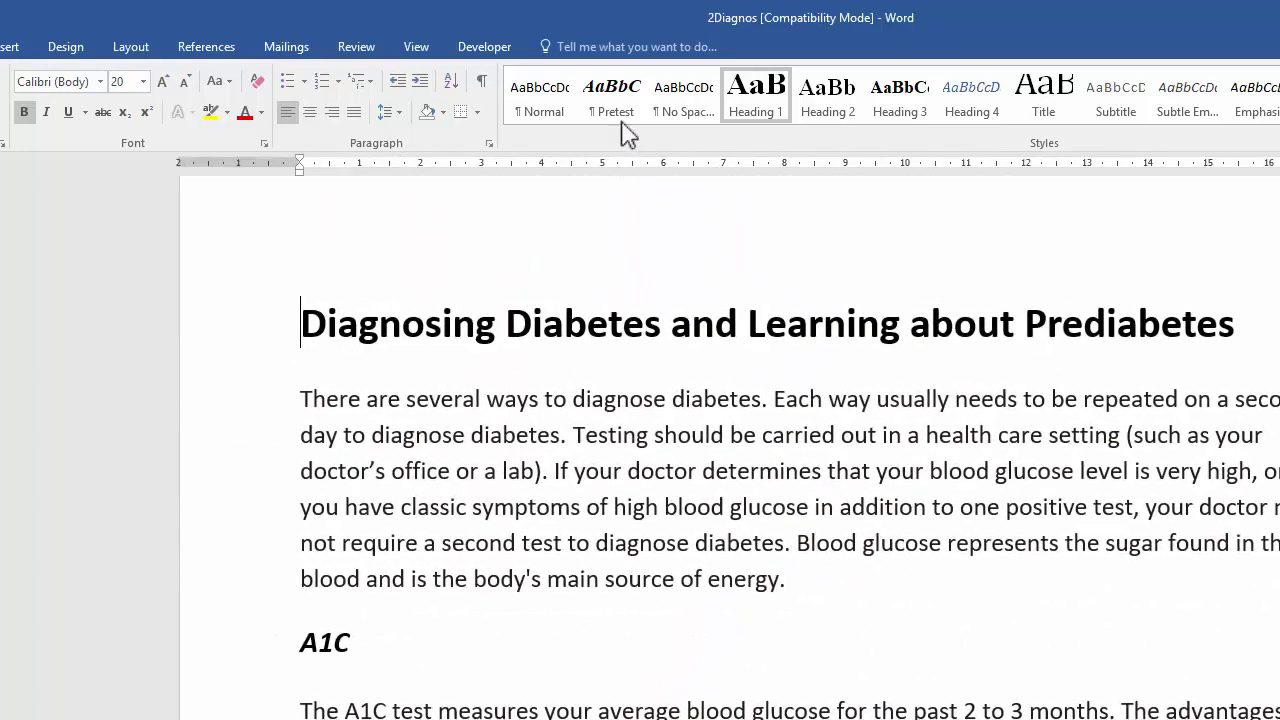
right_click(618, 93)
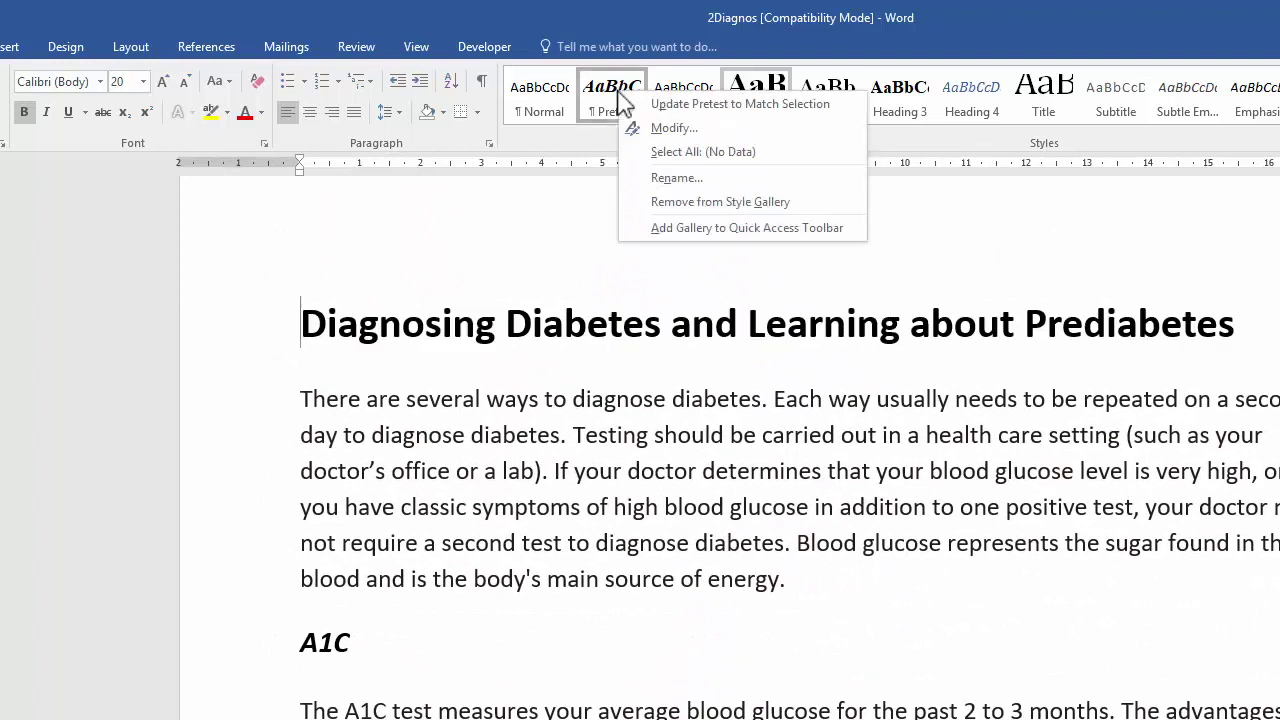
click(655, 155)
scroll(609, 314, down, 8)
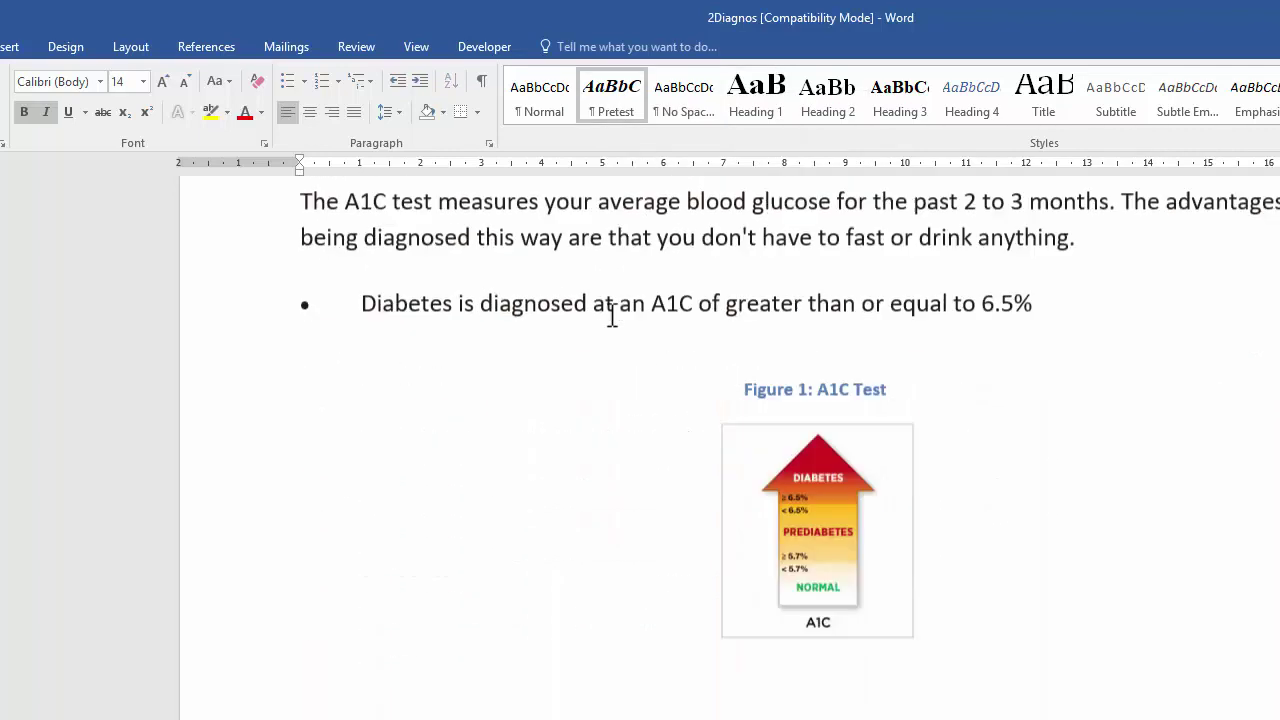
scroll(618, 314, down, 15)
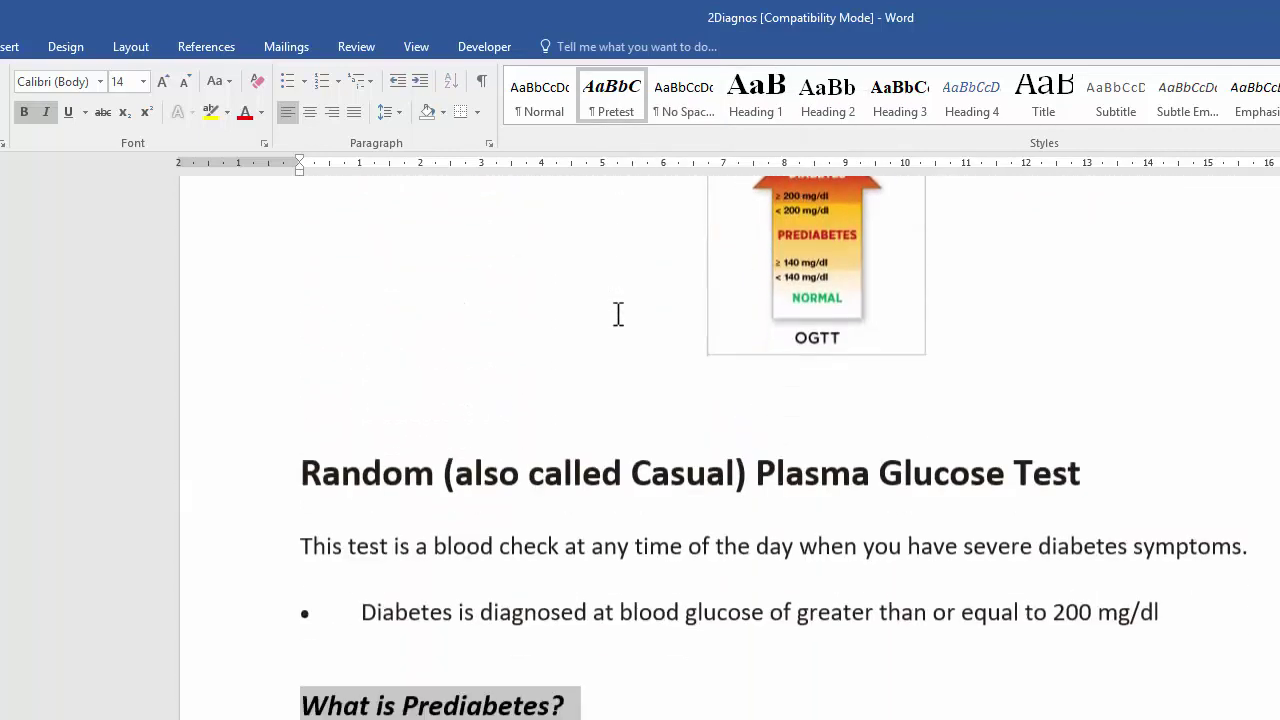
scroll(618, 314, down, 1)
right_click(614, 95)
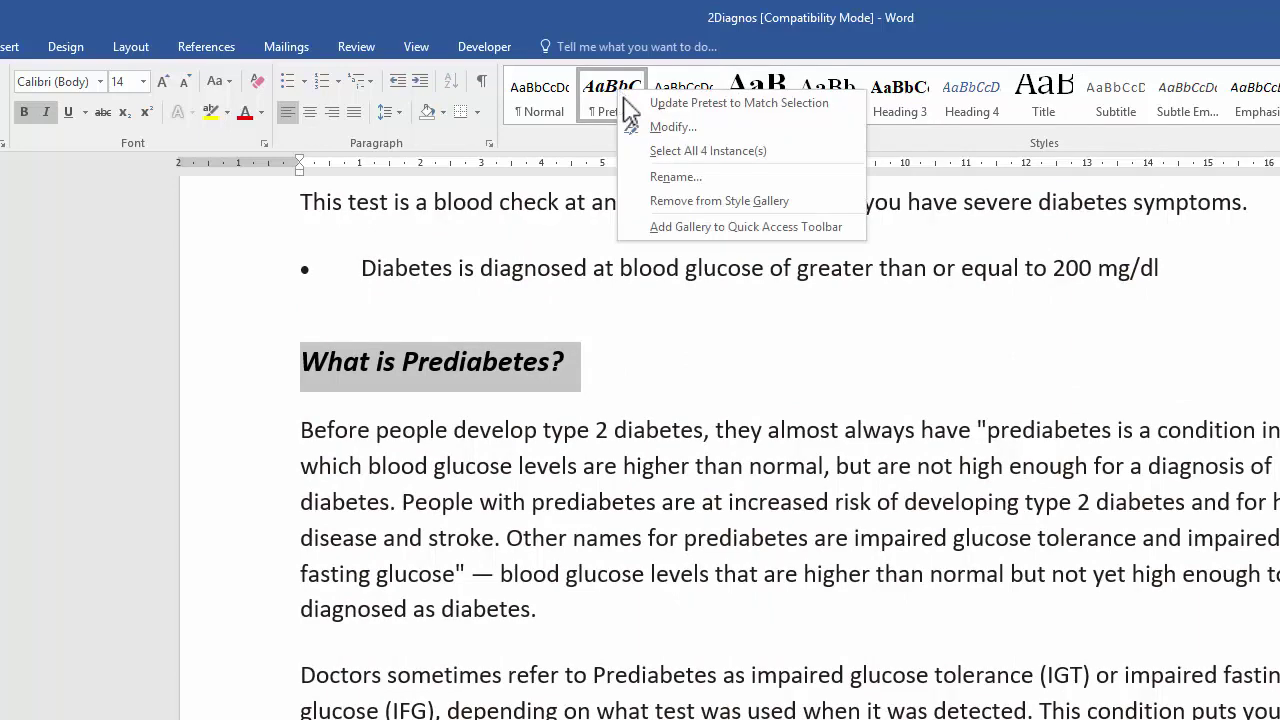
click(648, 157)
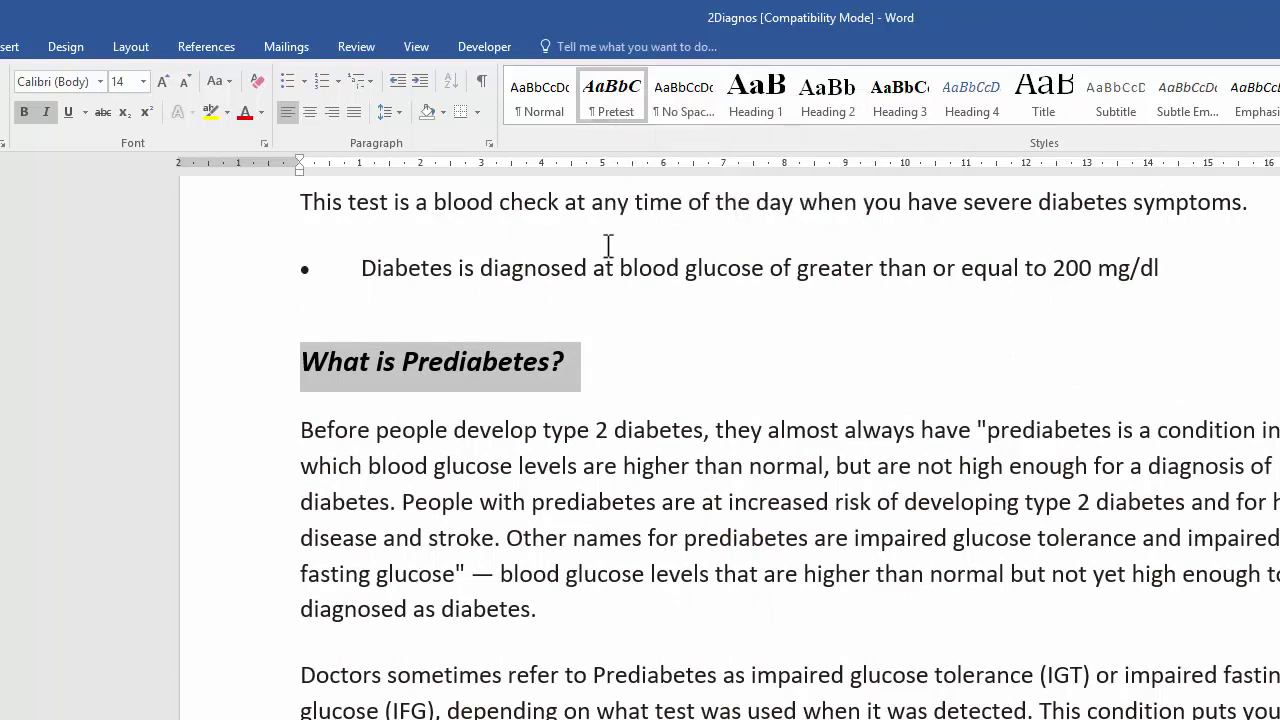
scroll(601, 262, down, 1)
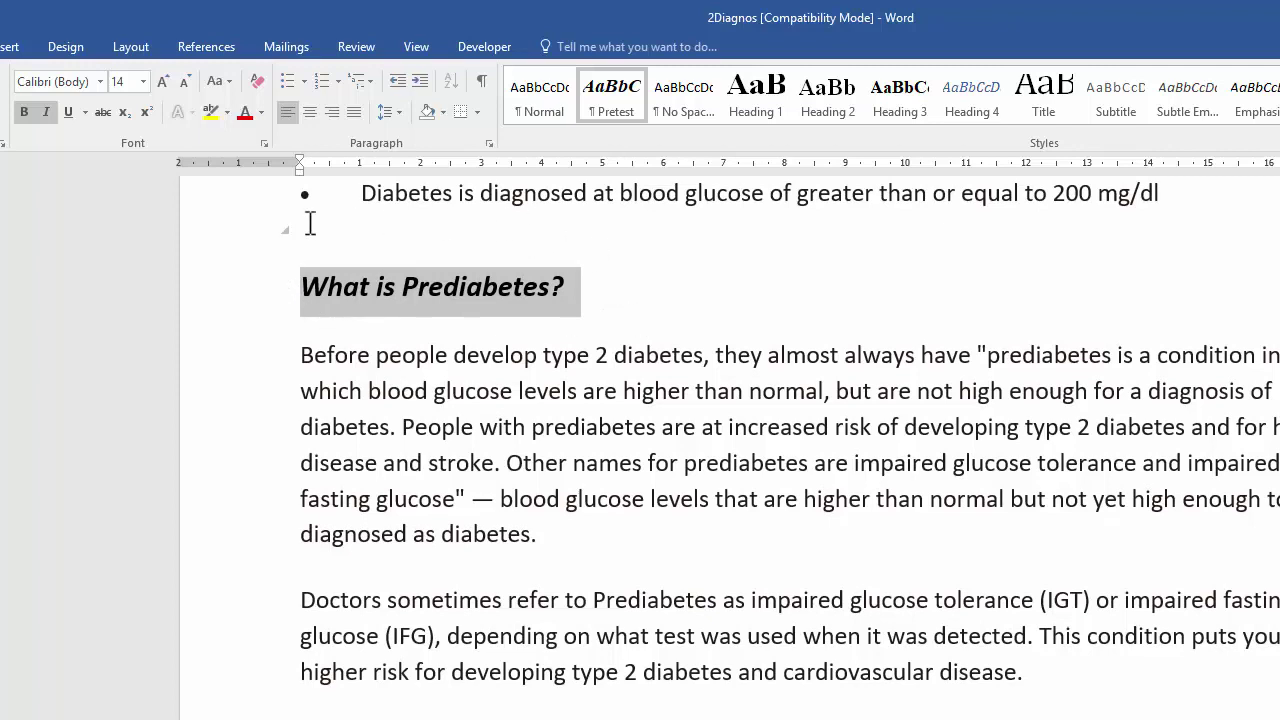
- Modify the Pretest style to give its paragraphs a red shading fill
right_click(608, 116)
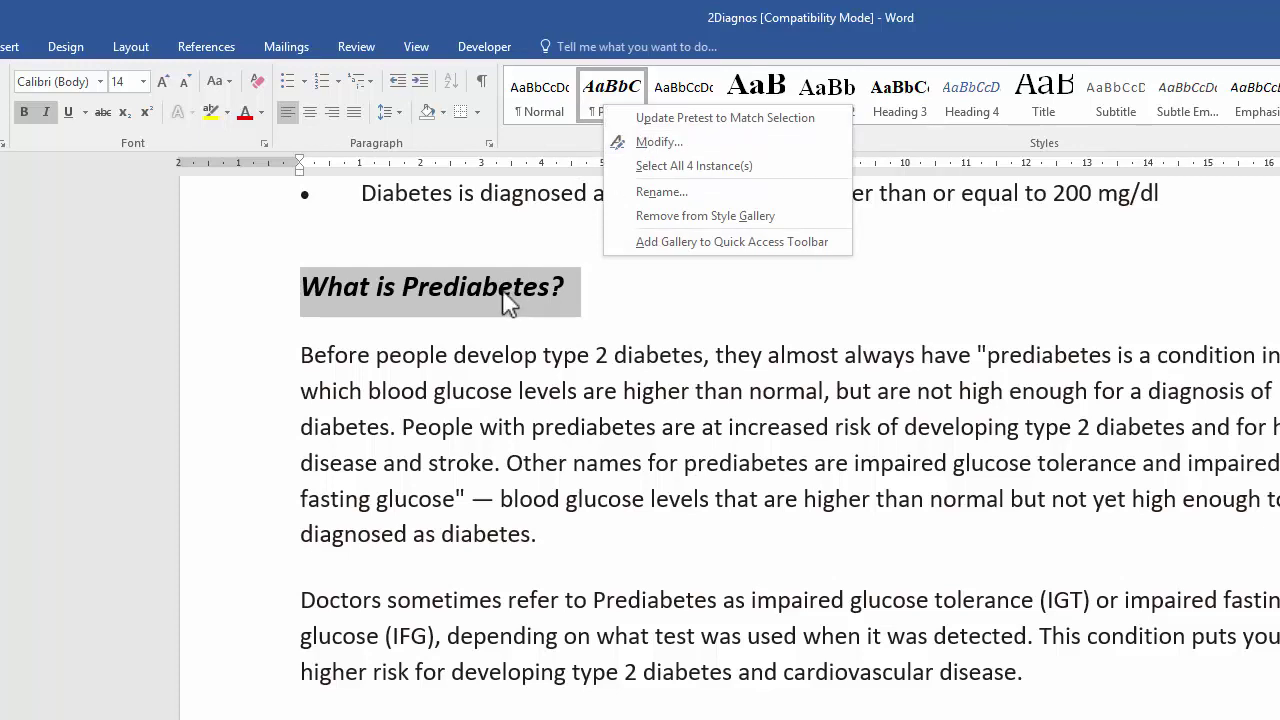
click(662, 142)
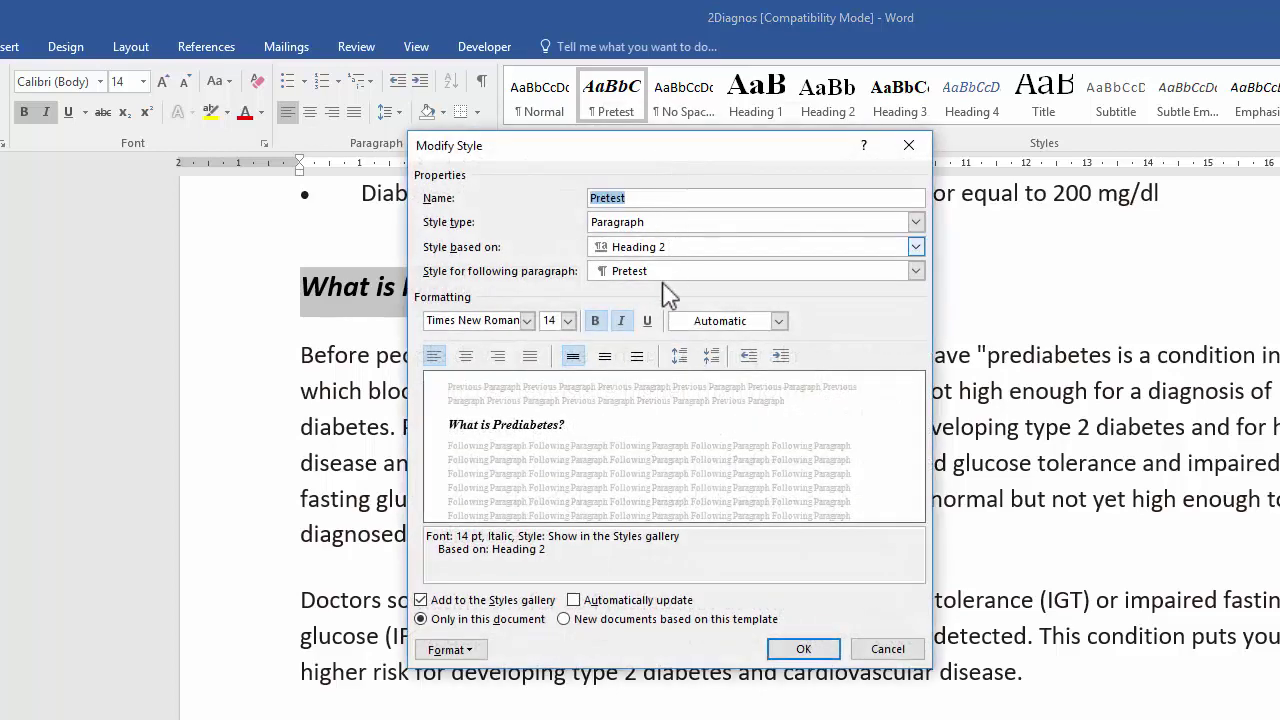
click(466, 650)
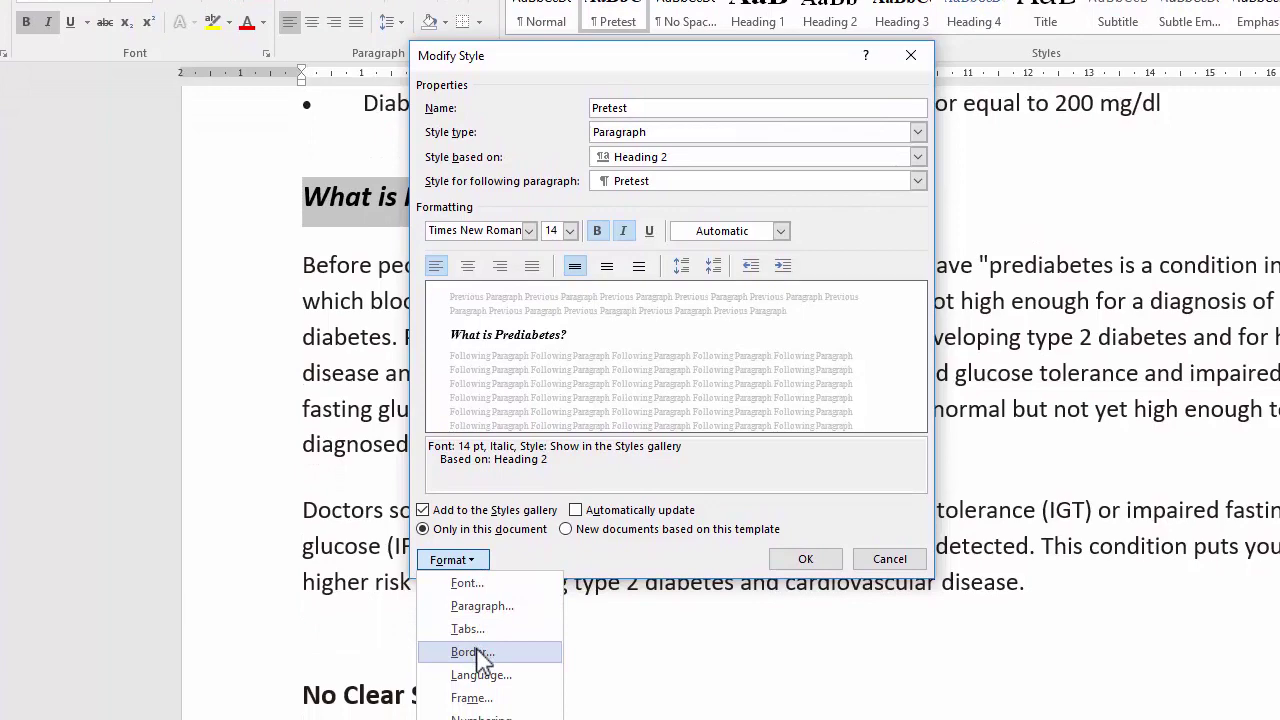
click(472, 652)
click(700, 235)
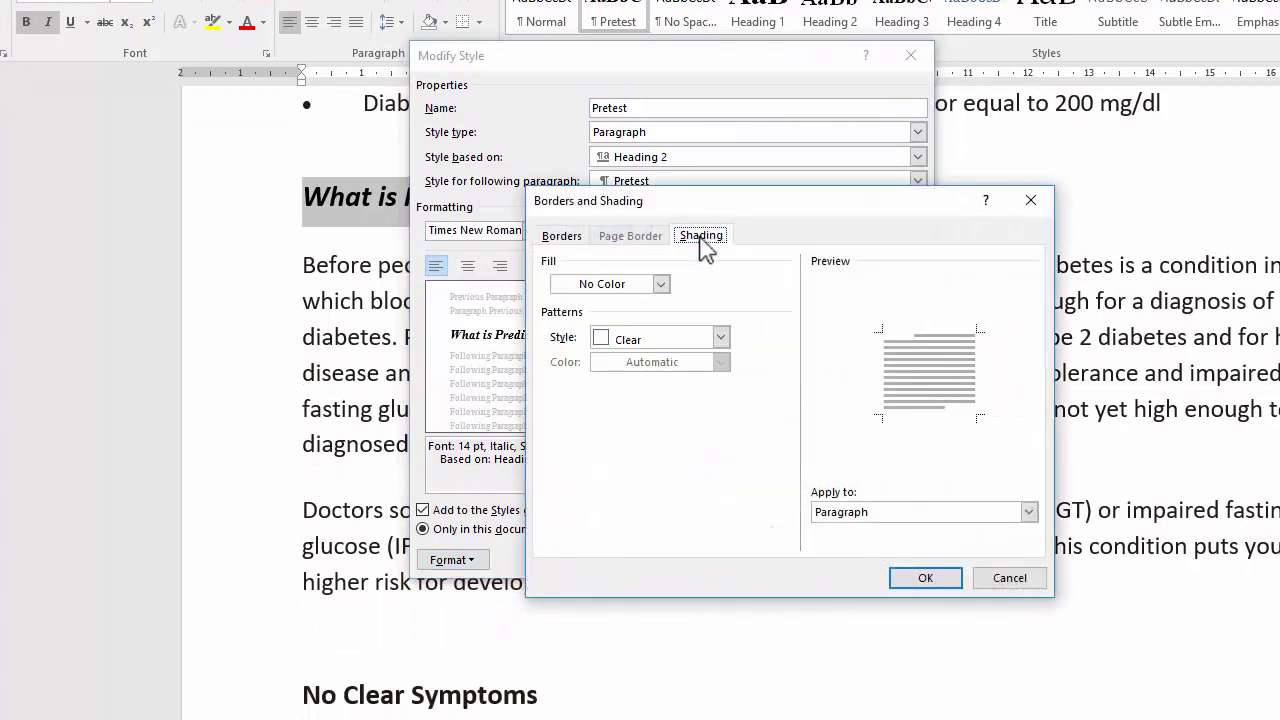
click(668, 284)
click(577, 438)
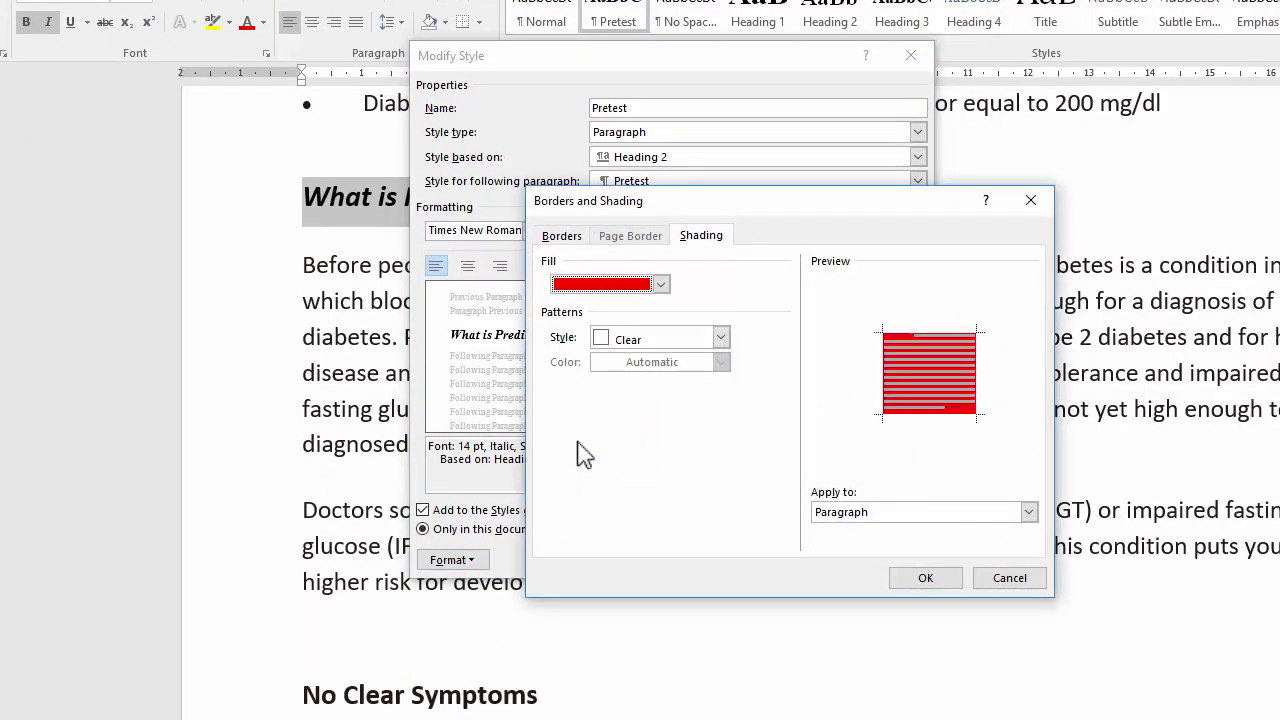
click(909, 578)
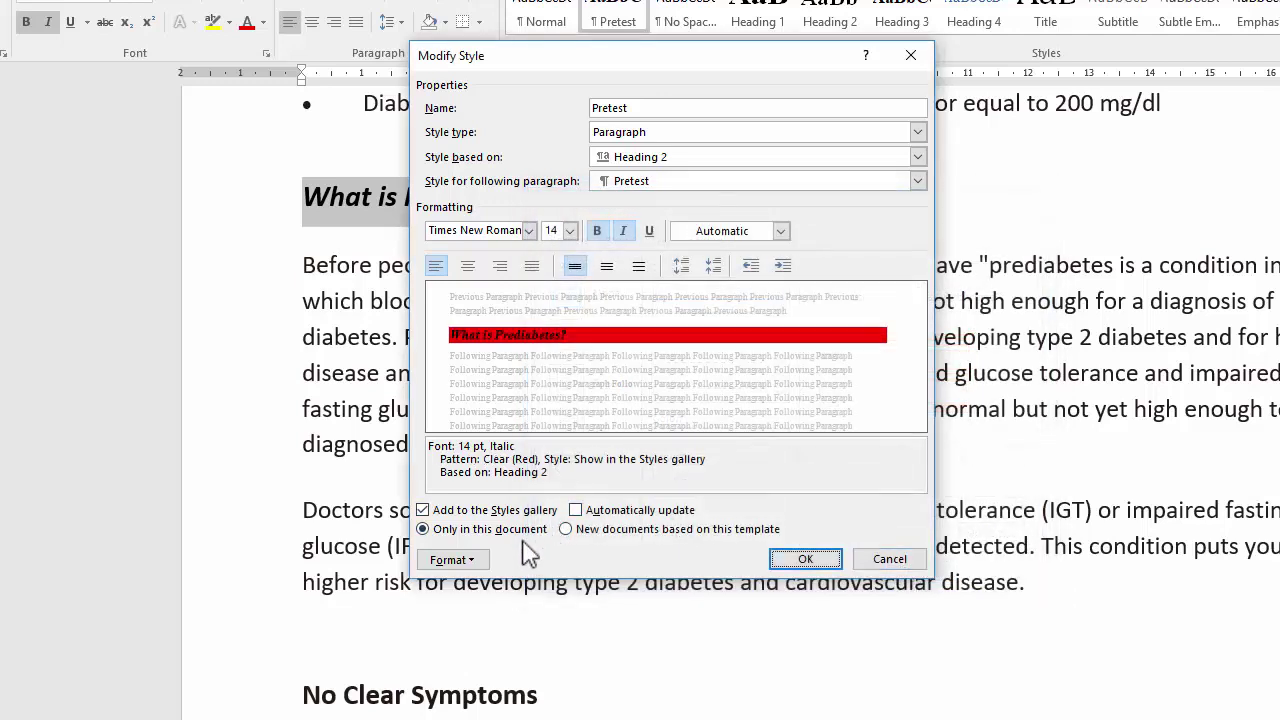
- Set the Pretest style's font size to 18 pt and apply the changes
click(569, 231)
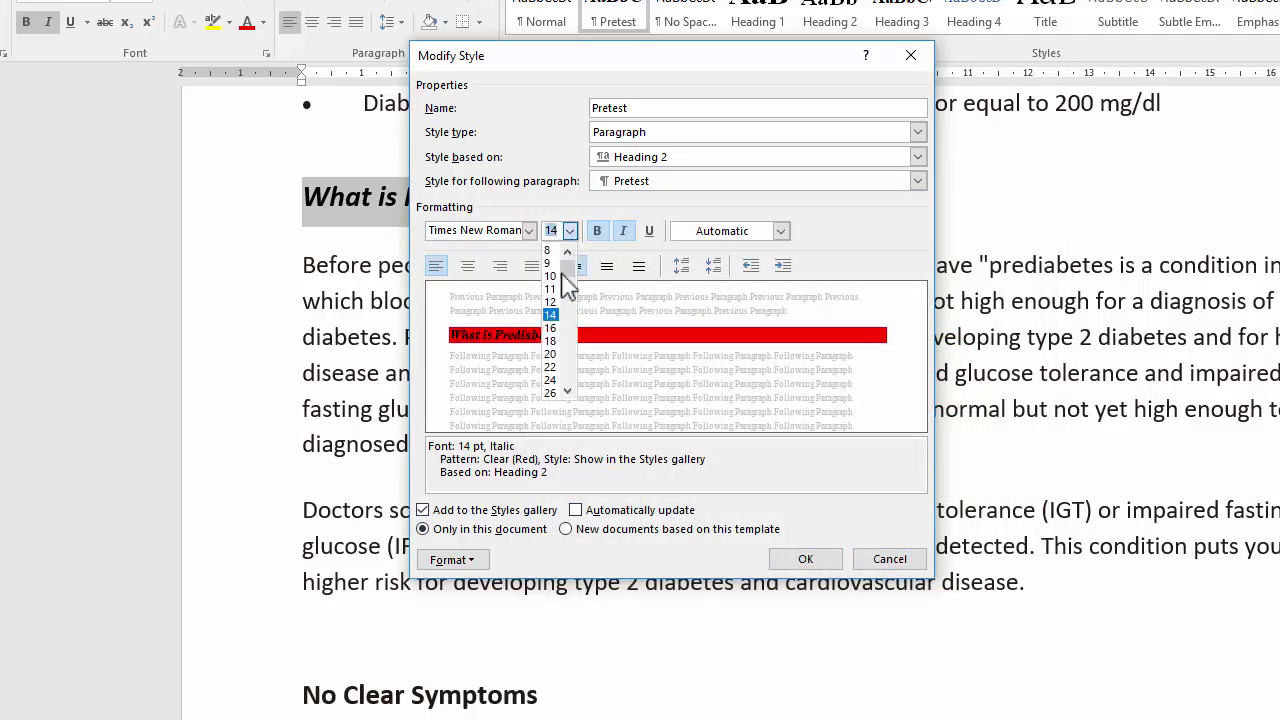
click(552, 341)
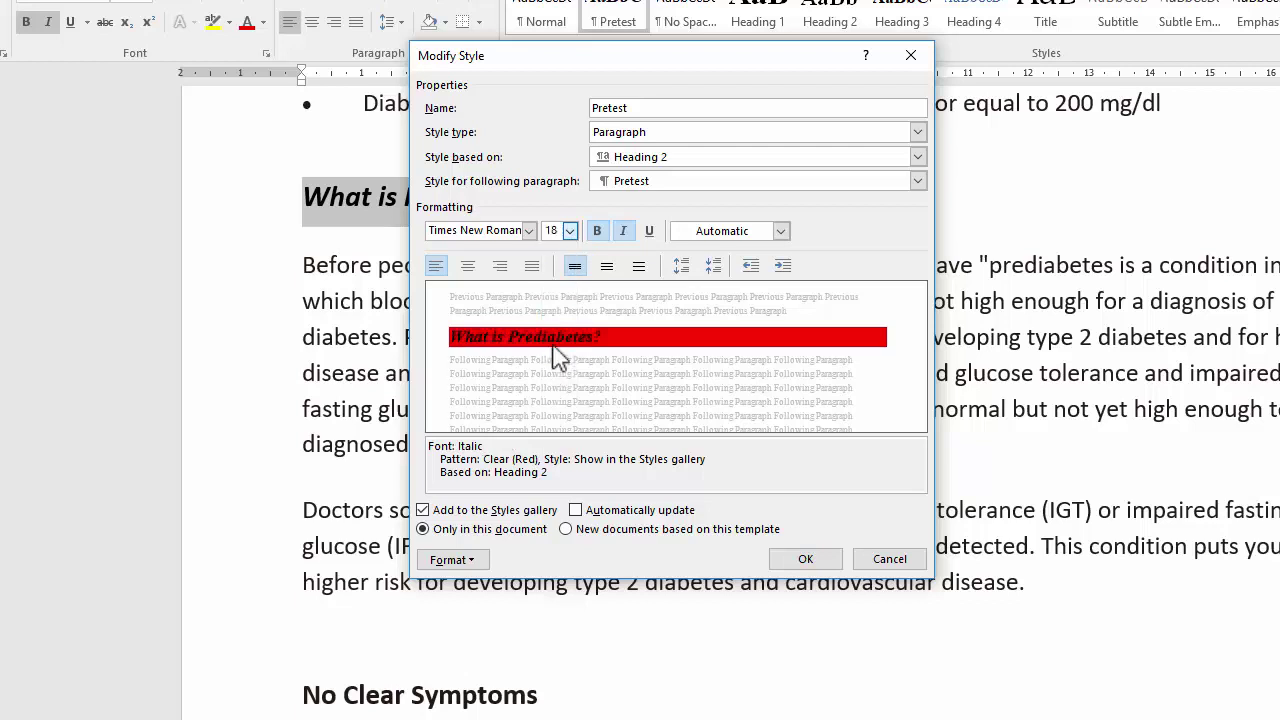
click(452, 559)
click(502, 562)
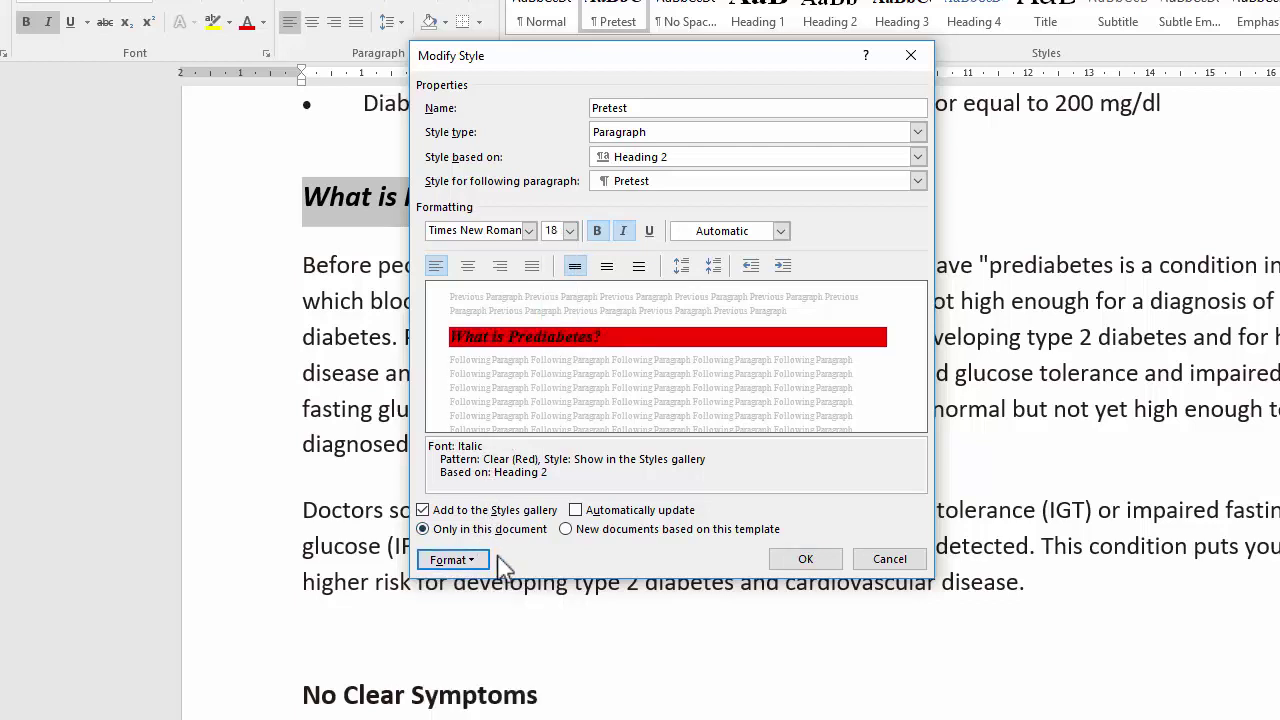
click(808, 570)
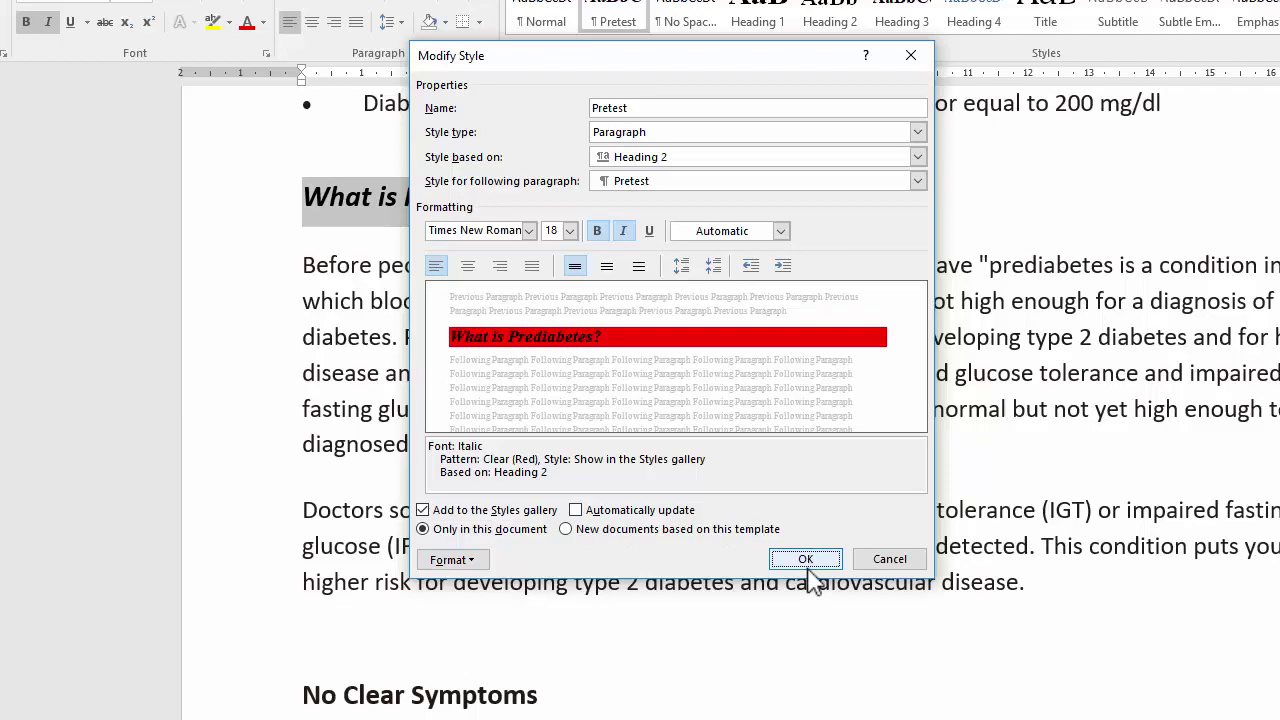
- Reapply the Pretest style to the selected headings
scroll(680, 386, up, 10)
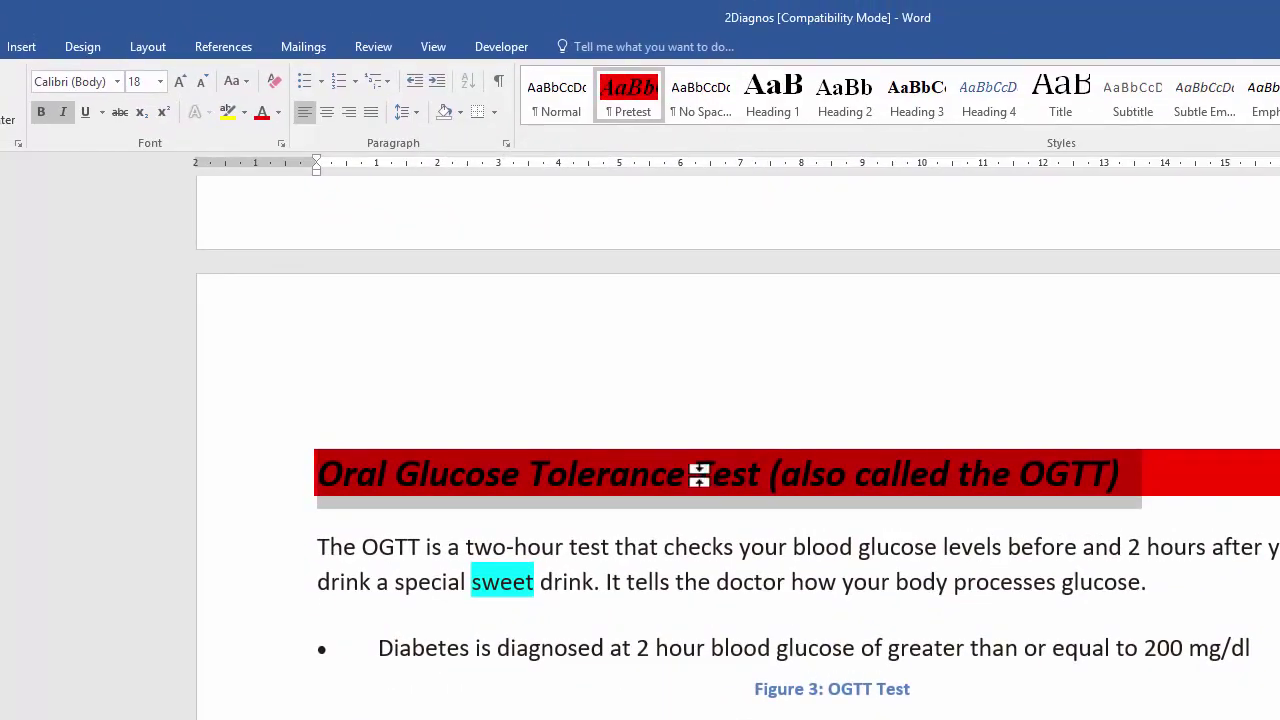
scroll(696, 440, up, 10)
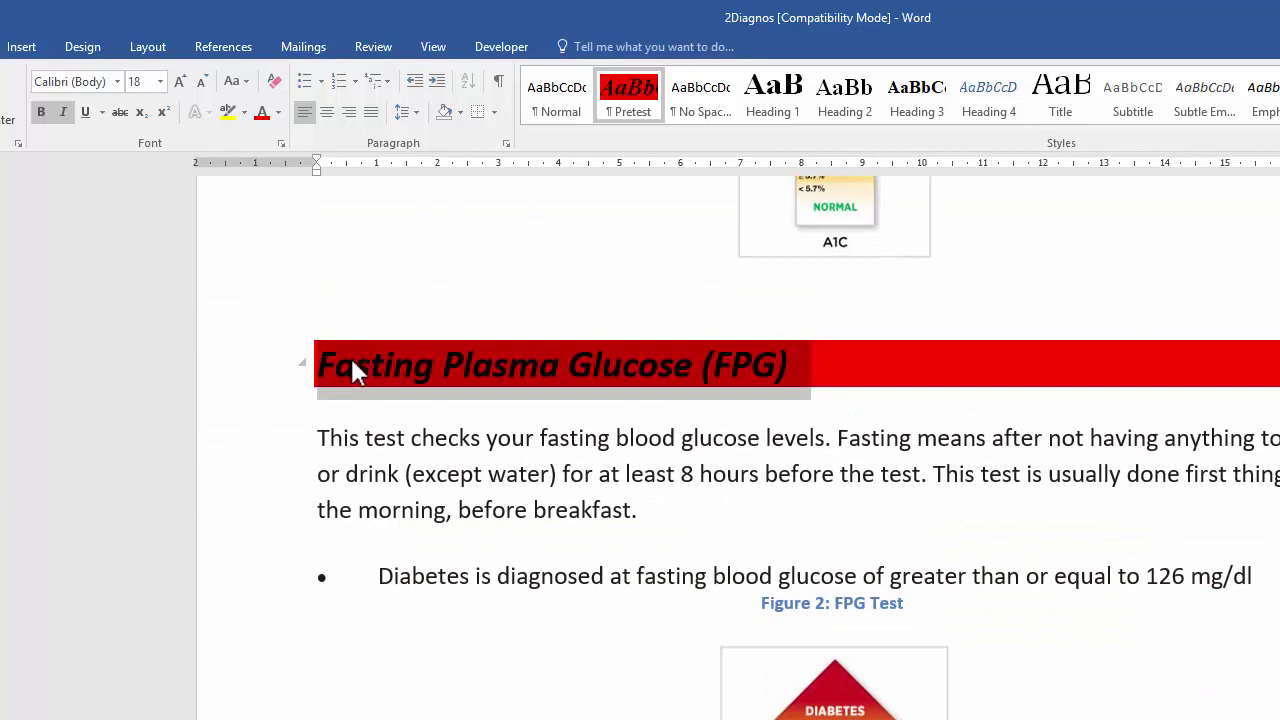
click(628, 106)
click(631, 110)
- Scroll up past the FPG and A1C sections to the document's first page
scroll(622, 215, down, 7)
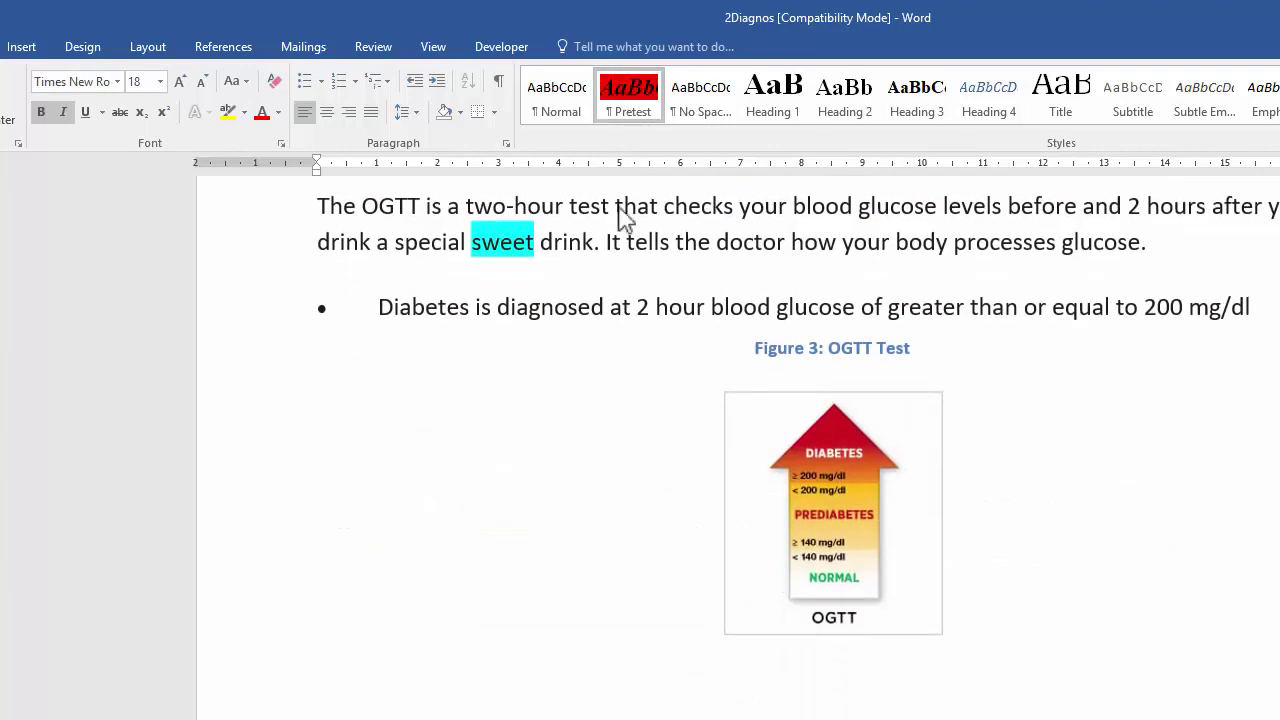
scroll(605, 605, up, 15)
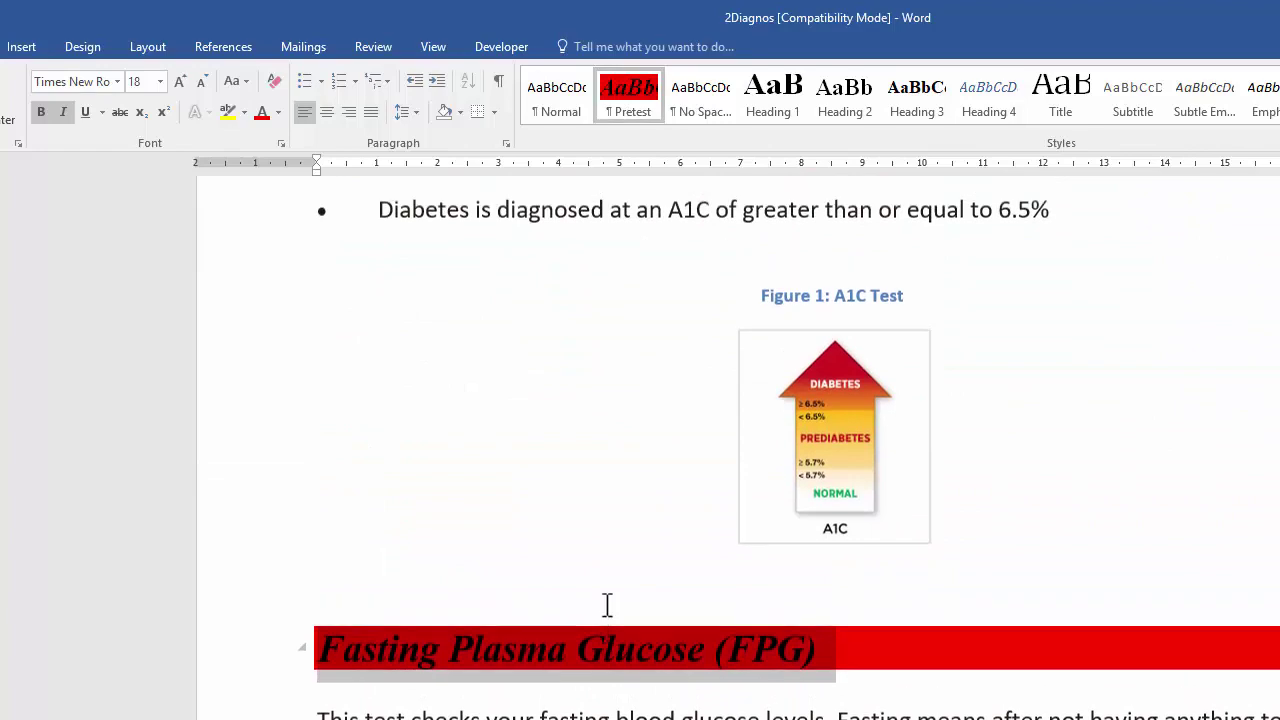
scroll(607, 605, up, 5)
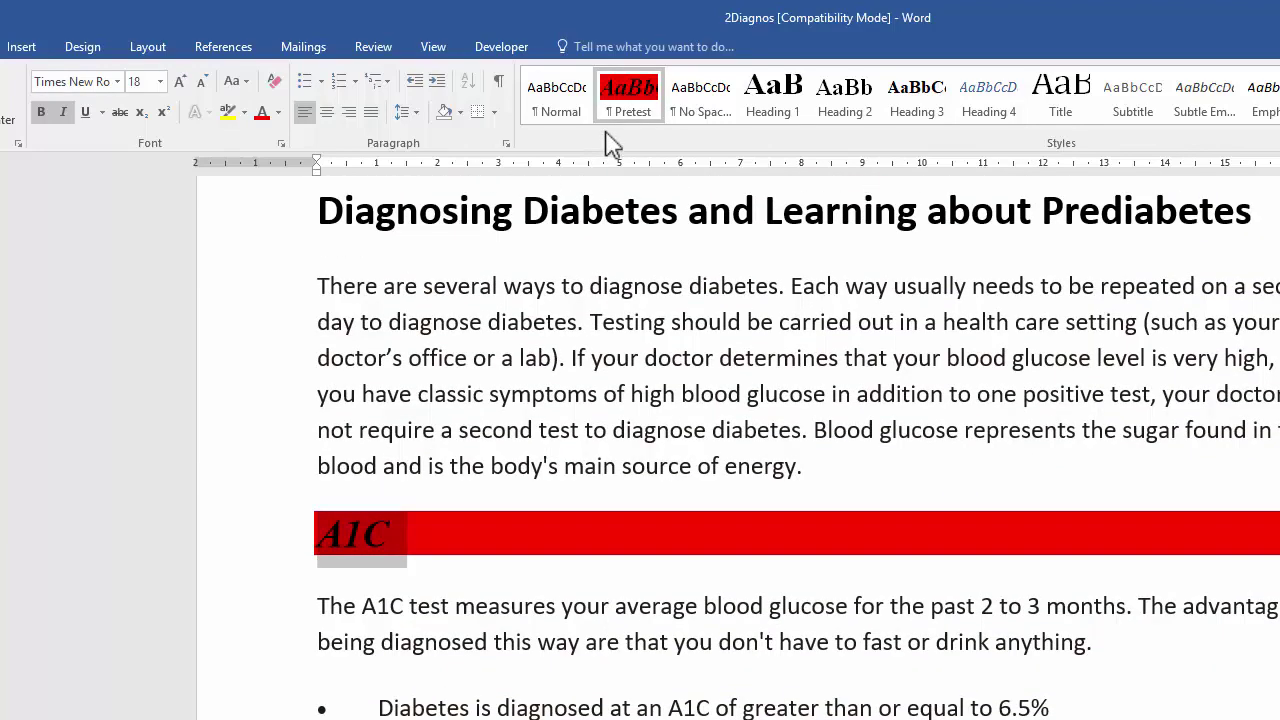
scroll(676, 484, up, 3)
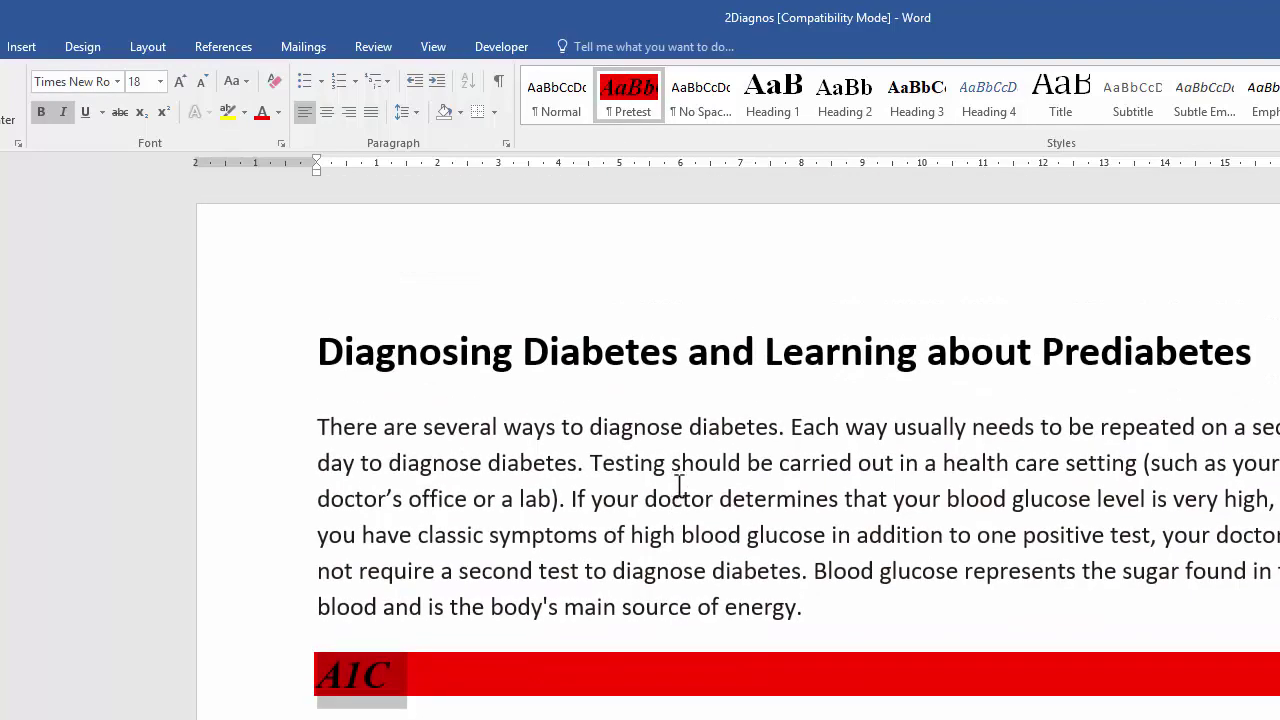
click(678, 485)
scroll(680, 484, down, 15)
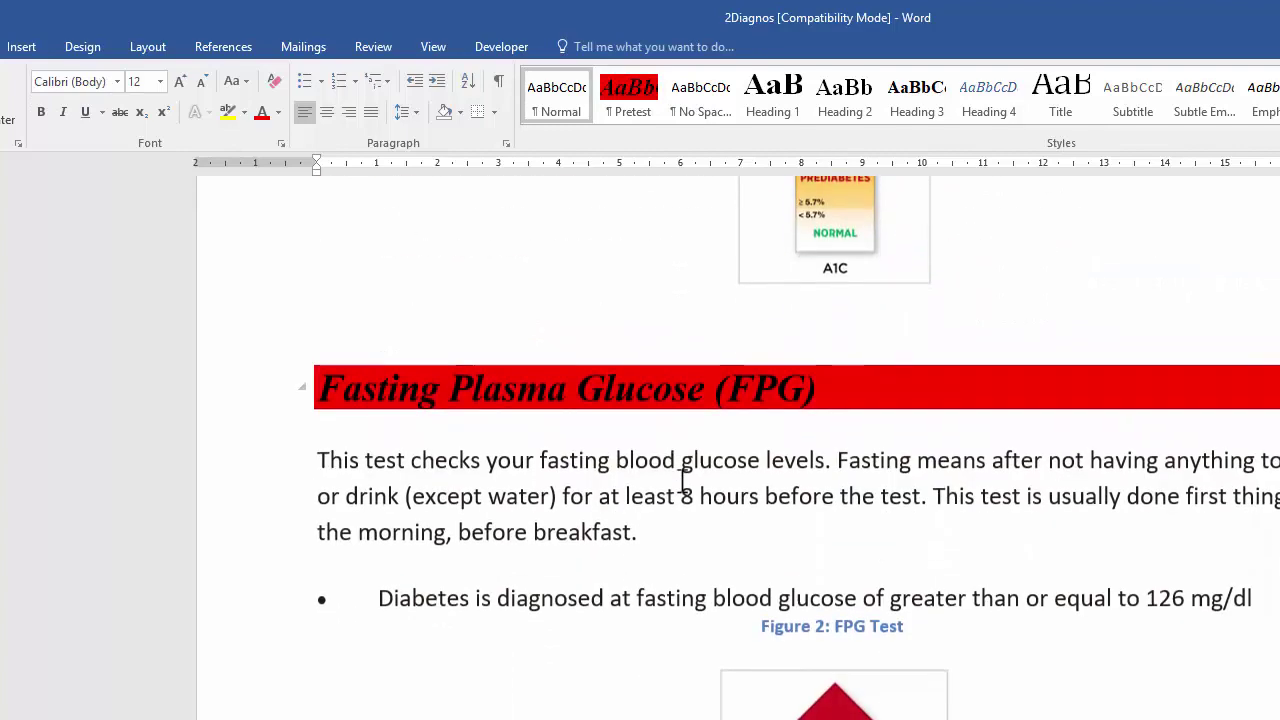
scroll(682, 483, down, 6)
scroll(682, 481, up, 7)
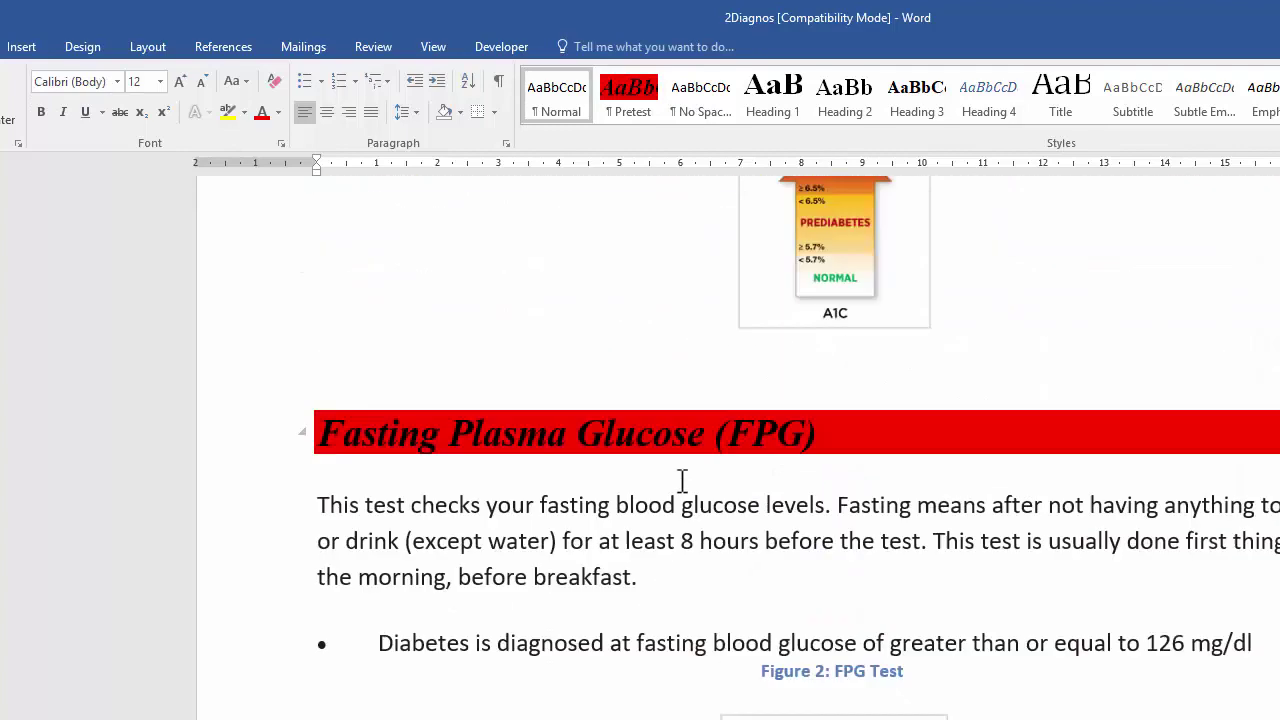
scroll(682, 483, up, 20)
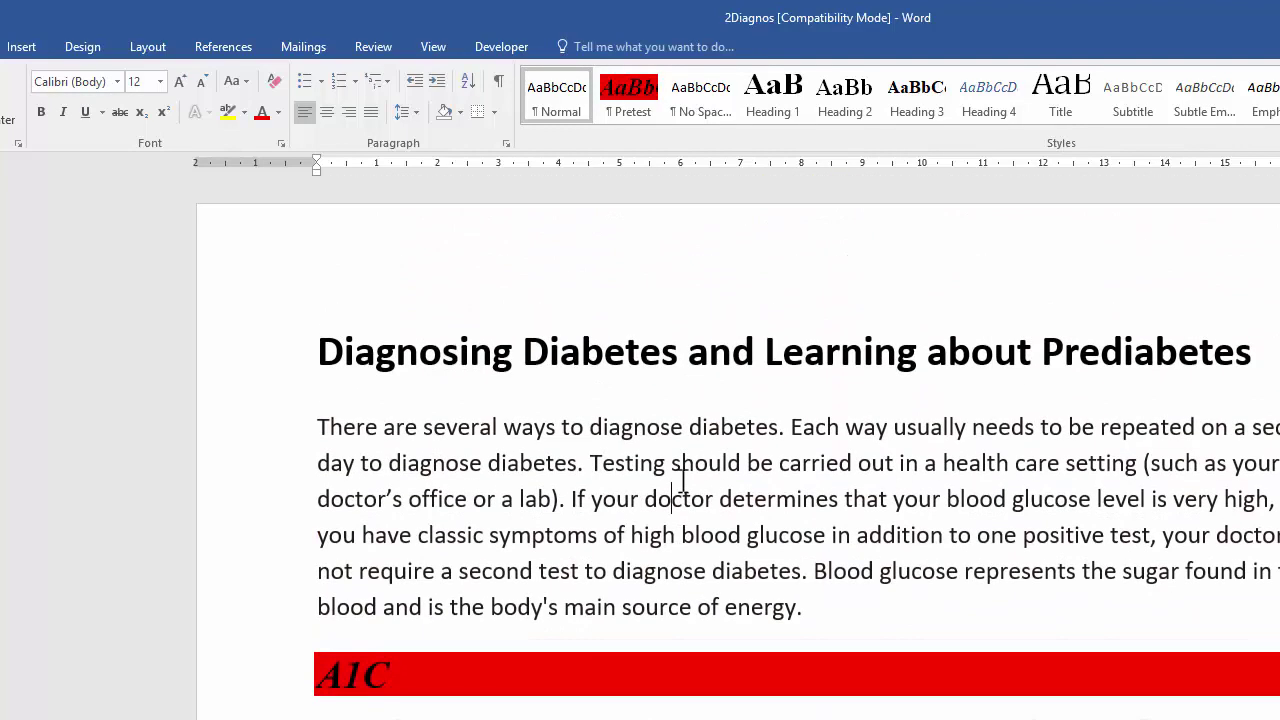
- Search the document for 'Sweet' to locate it in the OGTT paragraph
key(ctrl+f)
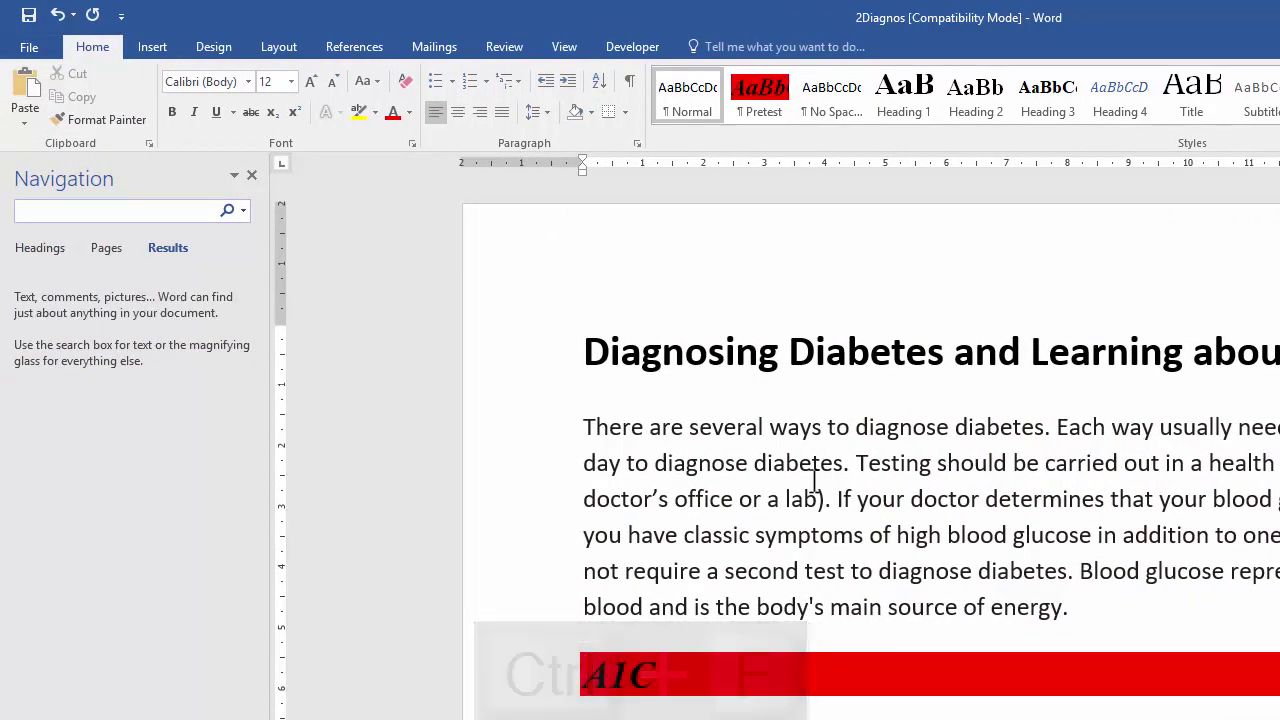
text(Sweet)
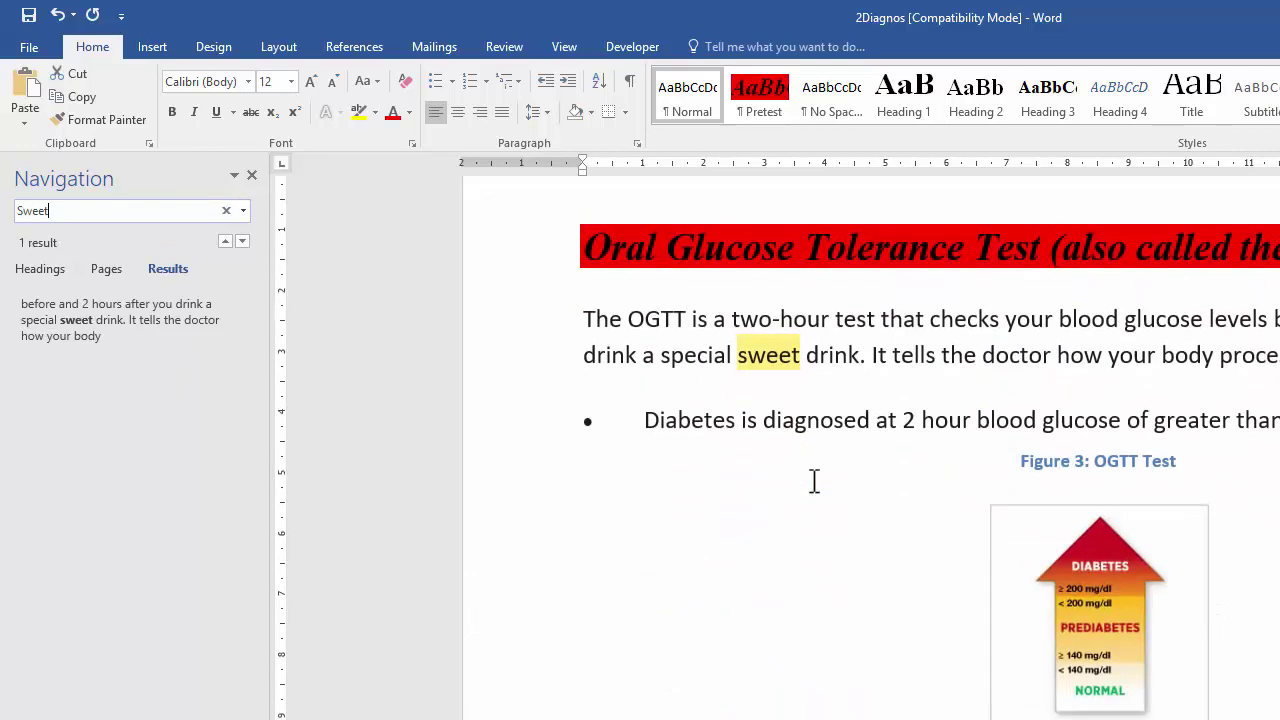
click(251, 175)
scroll(674, 409, up, 1)
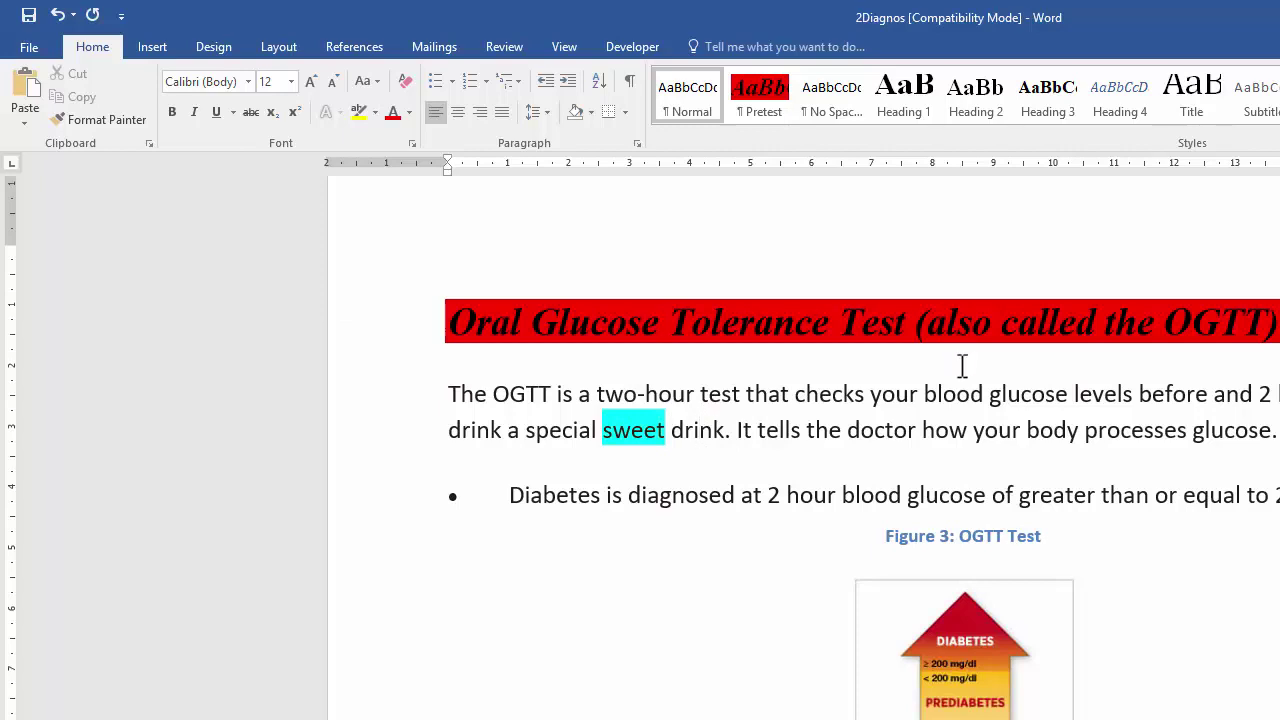
- Replace 'sweet' with its synonym 'sugary' from the right-click Synonyms list
right_click(633, 437)
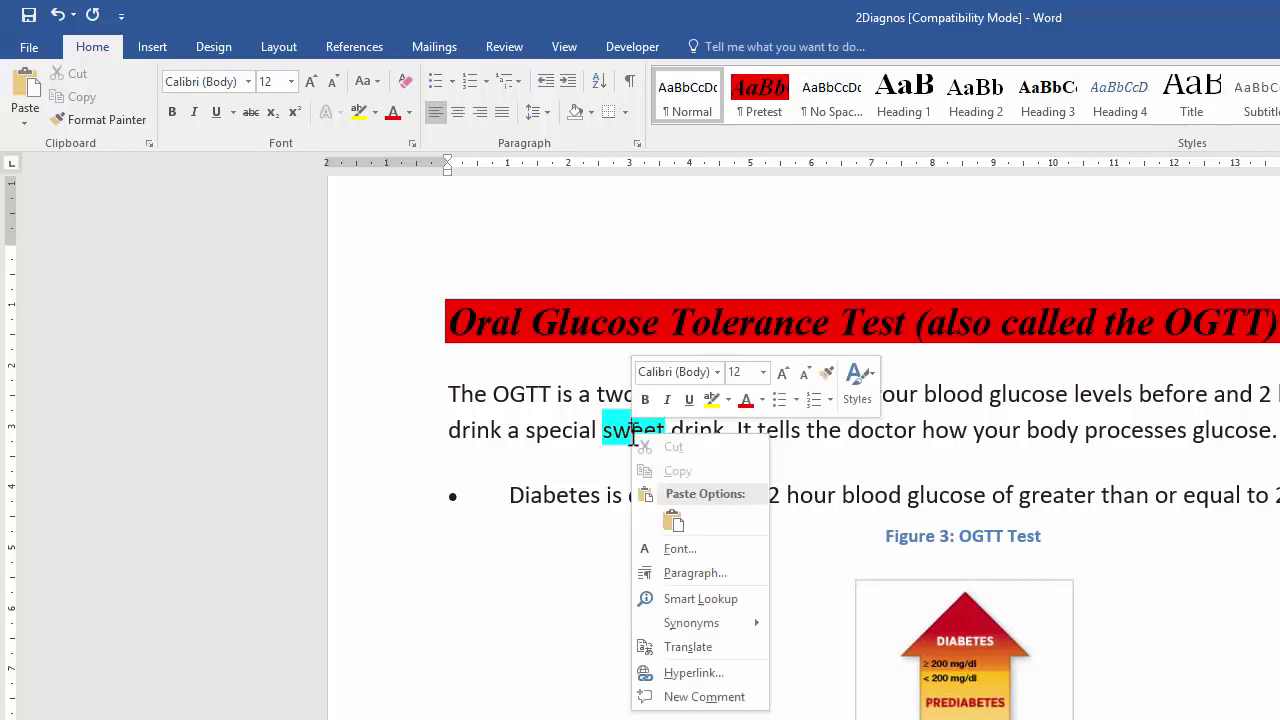
mouse_move(694, 625)
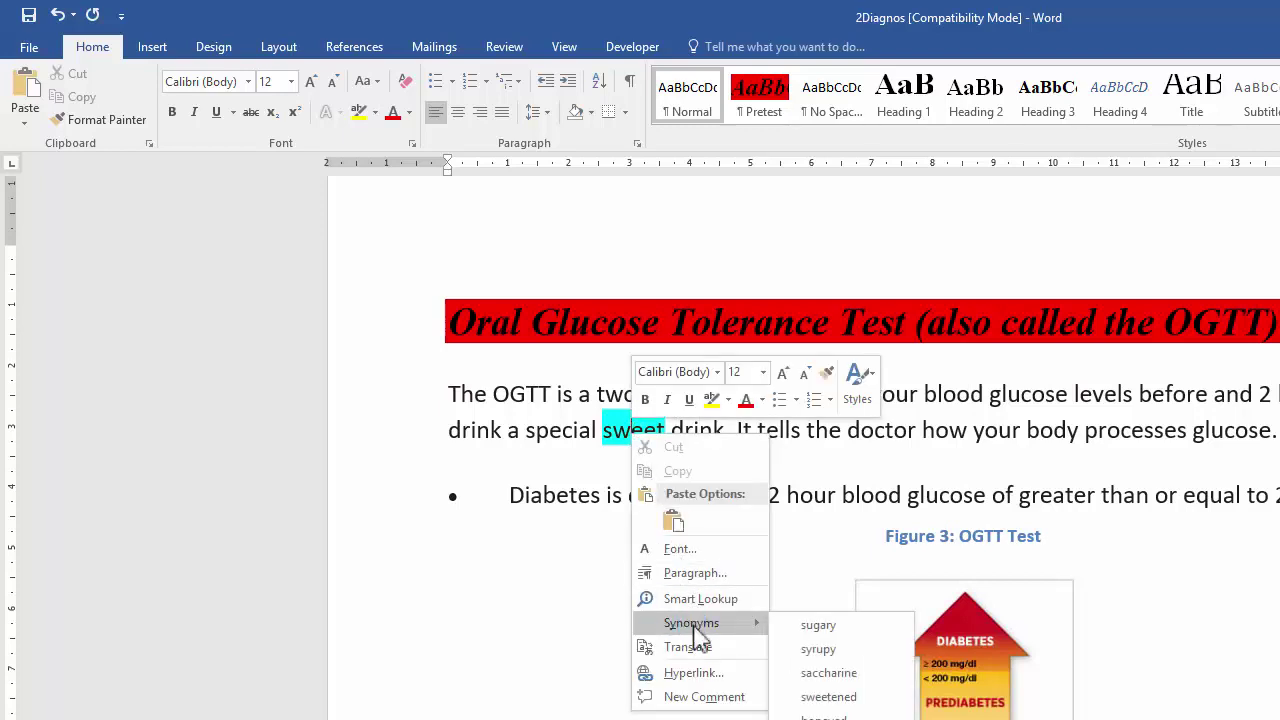
click(816, 625)
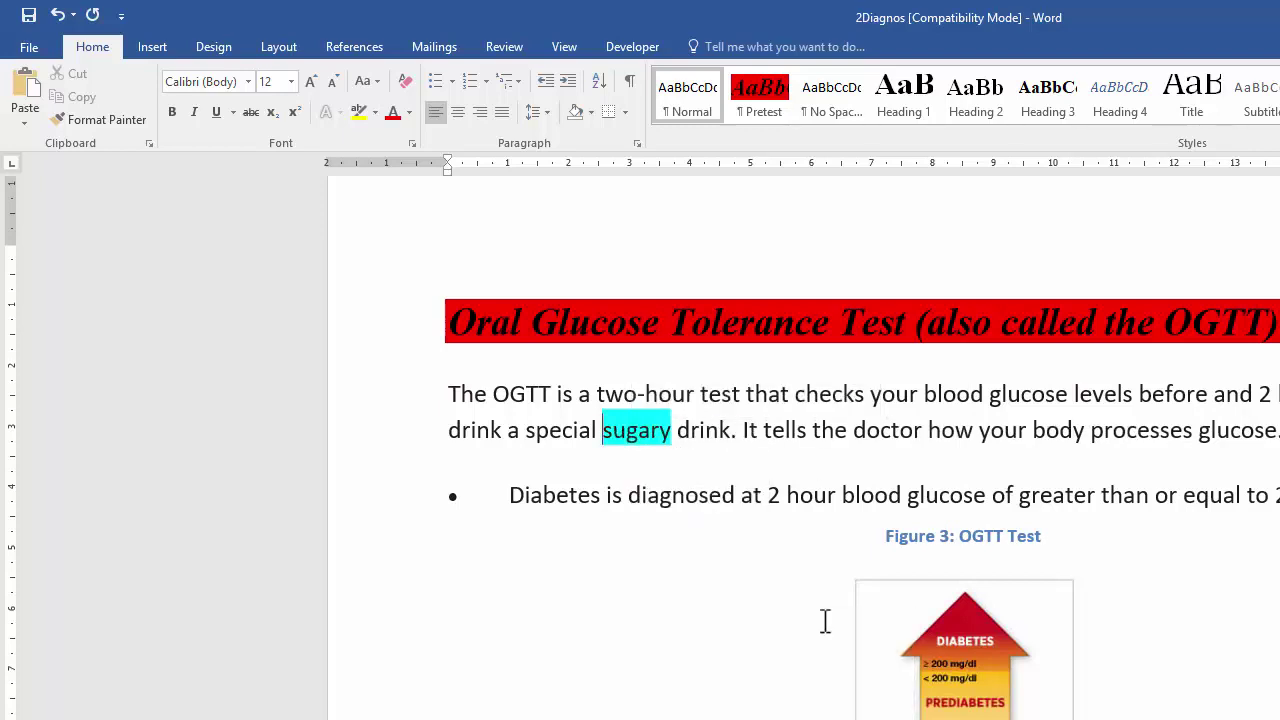
click(792, 405)
scroll(820, 441, down, 3)
scroll(820, 441, down, 1)
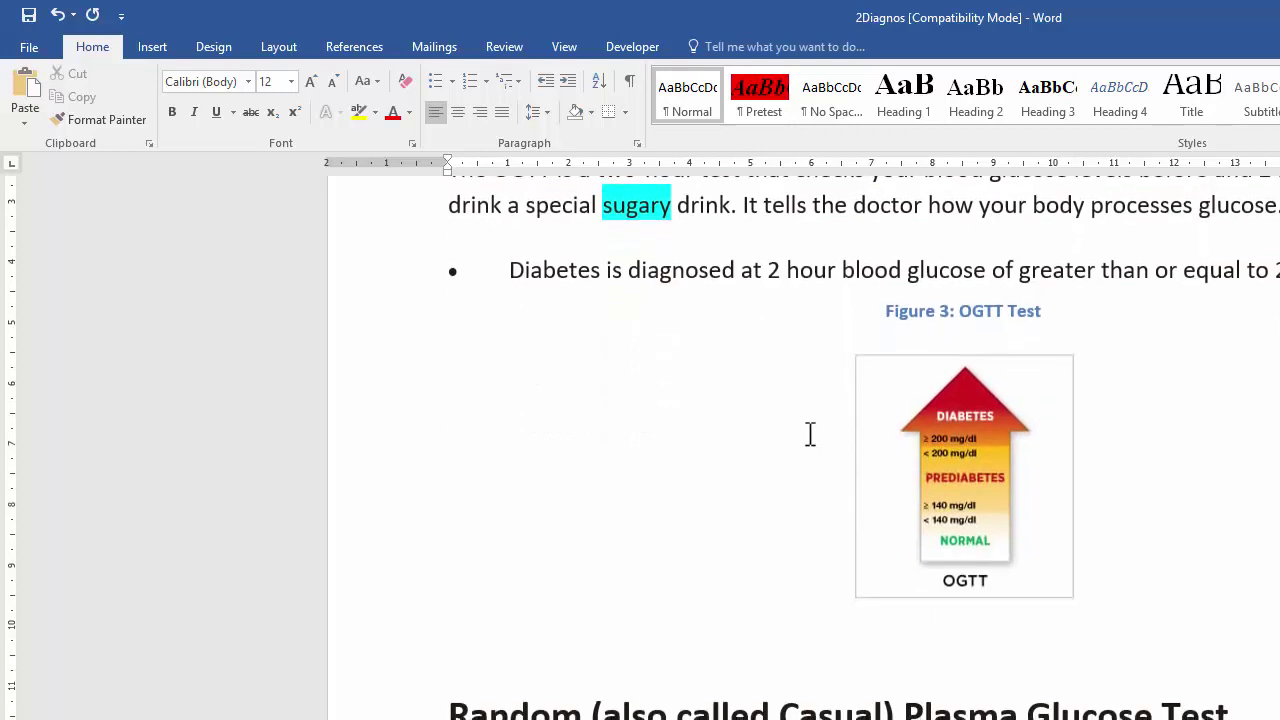
- Change the reviewer user name used for tracked changes via Track Changes Options
click(499, 52)
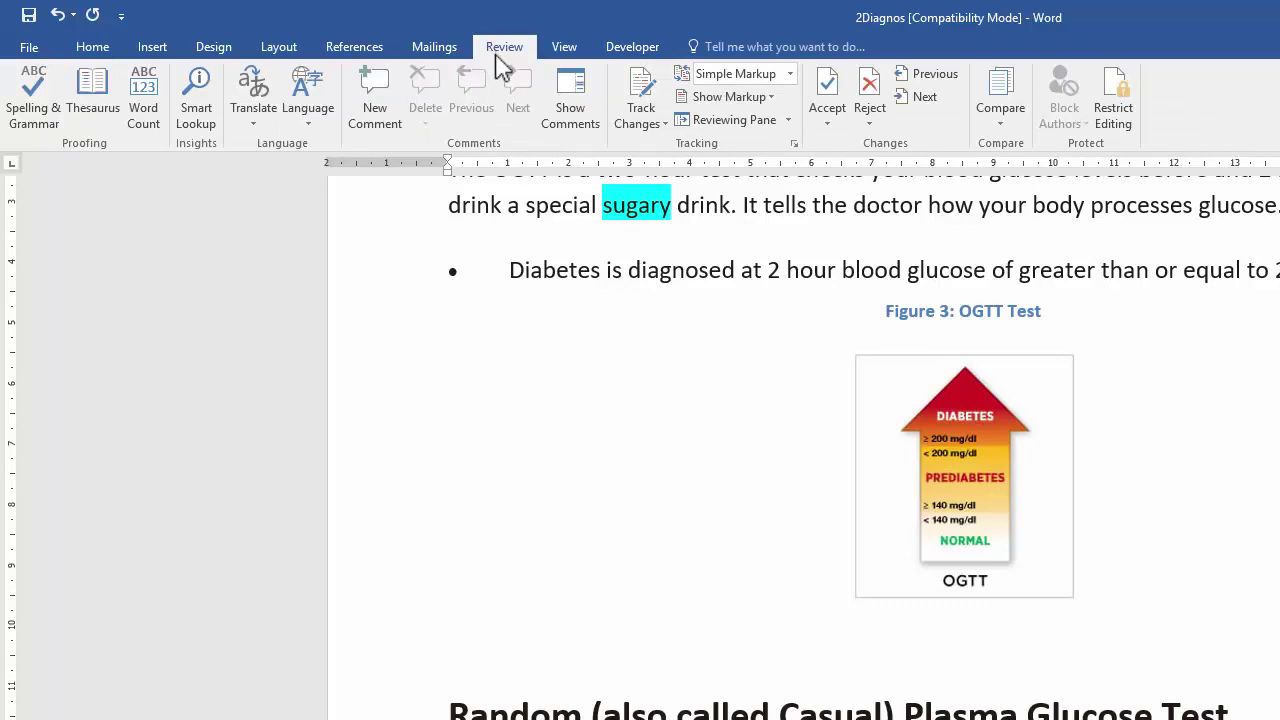
click(794, 144)
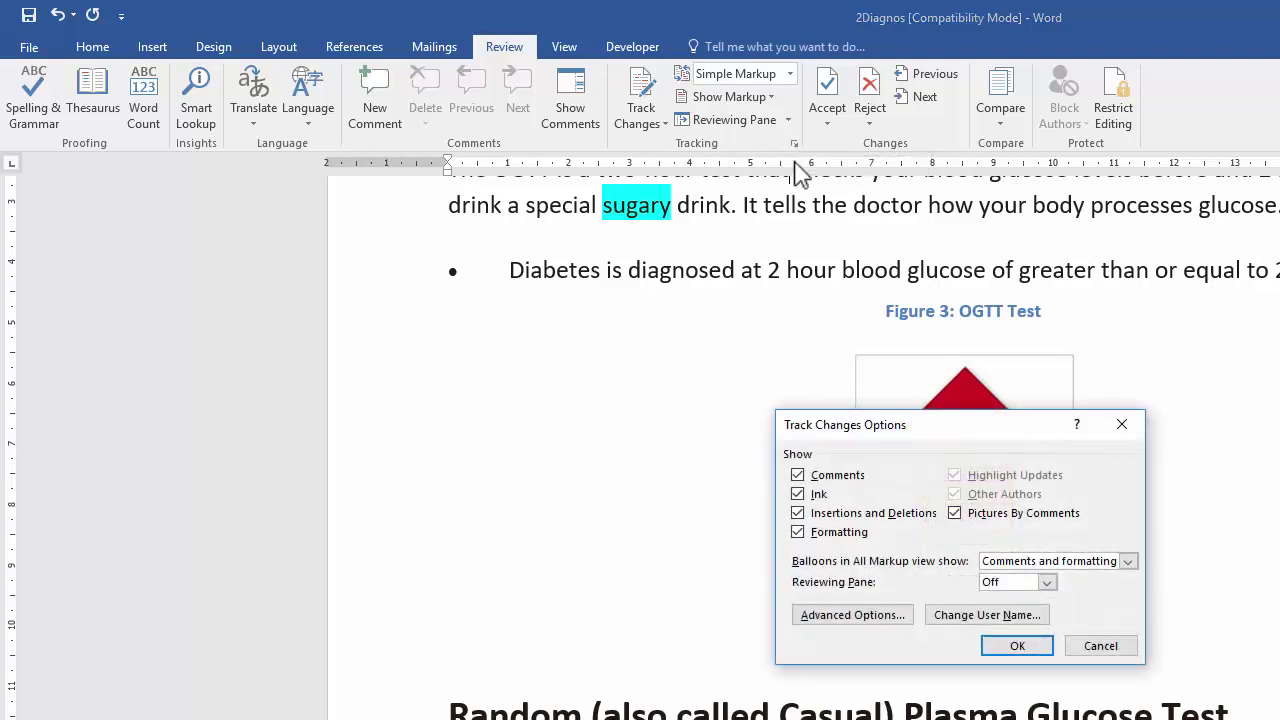
drag(940, 432, 890, 272)
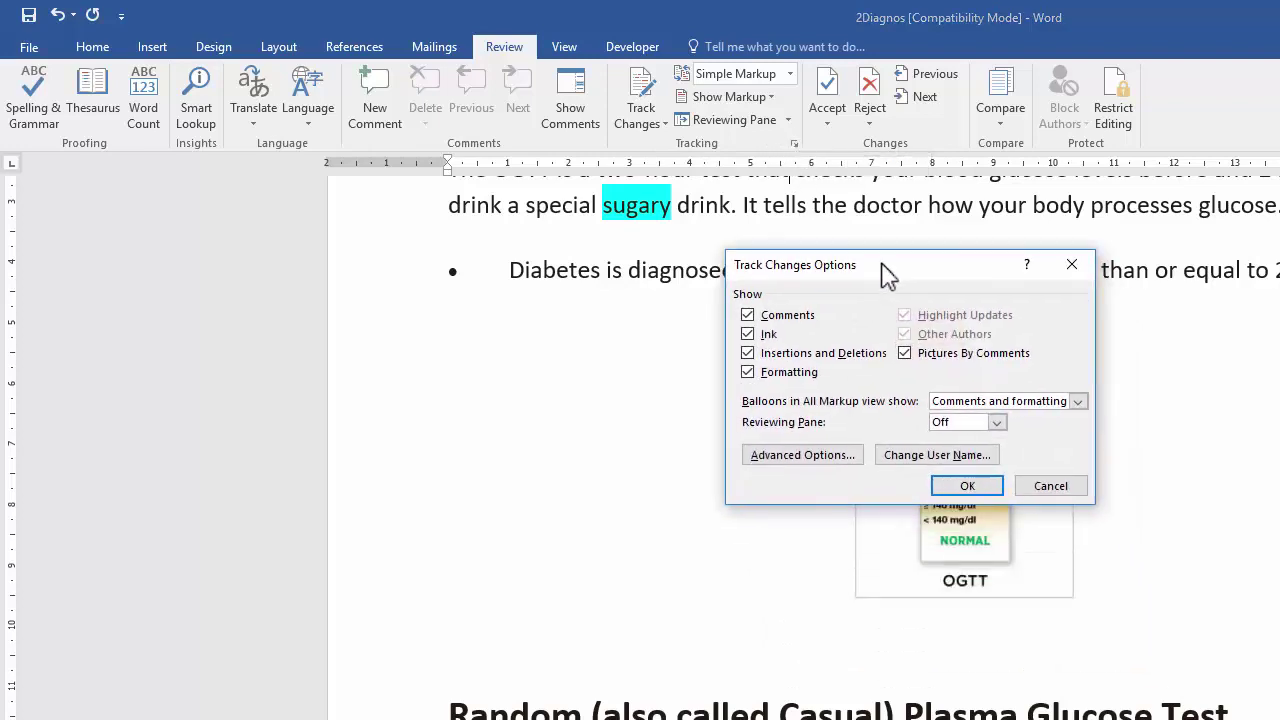
click(934, 462)
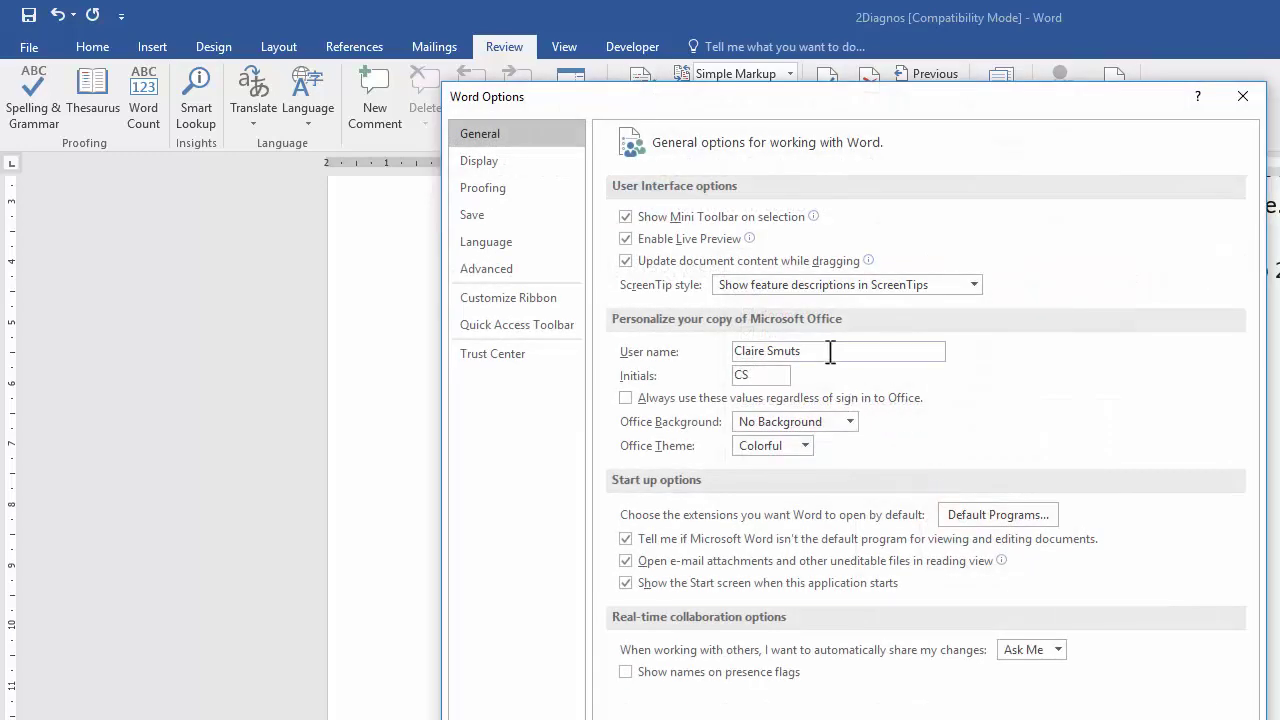
drag(829, 351, 606, 357)
text(CS)
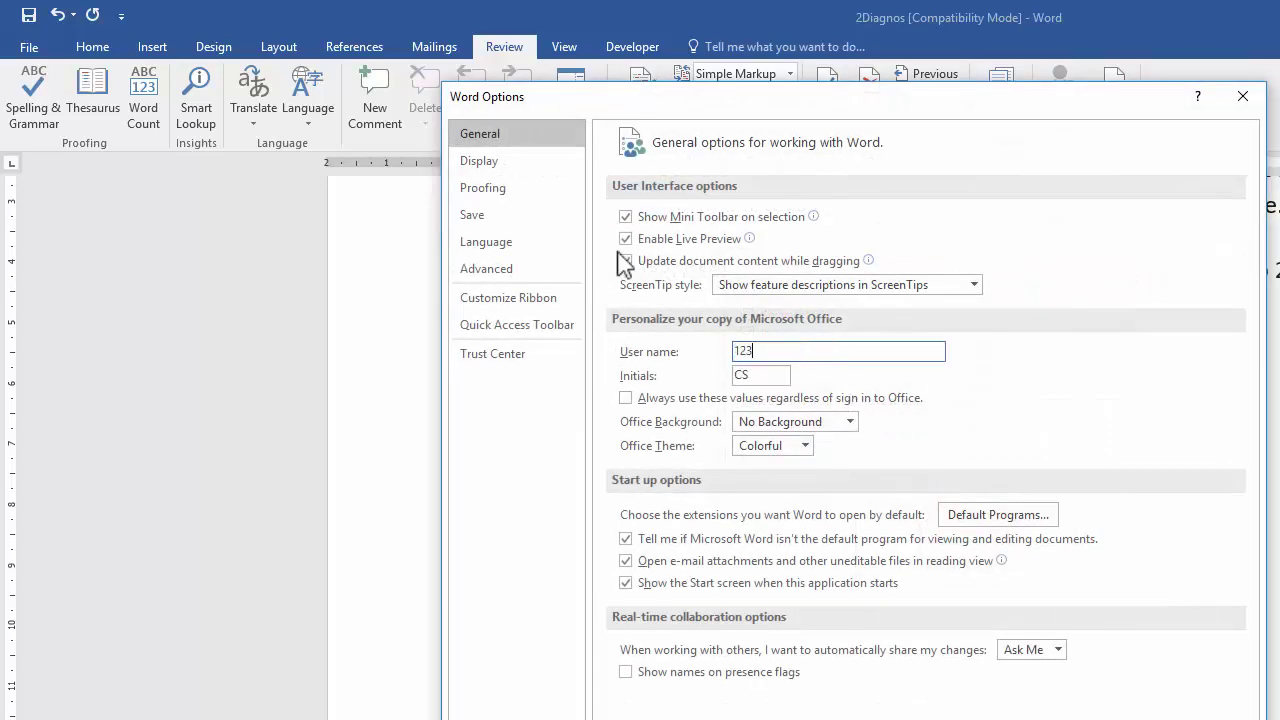
key(Return)
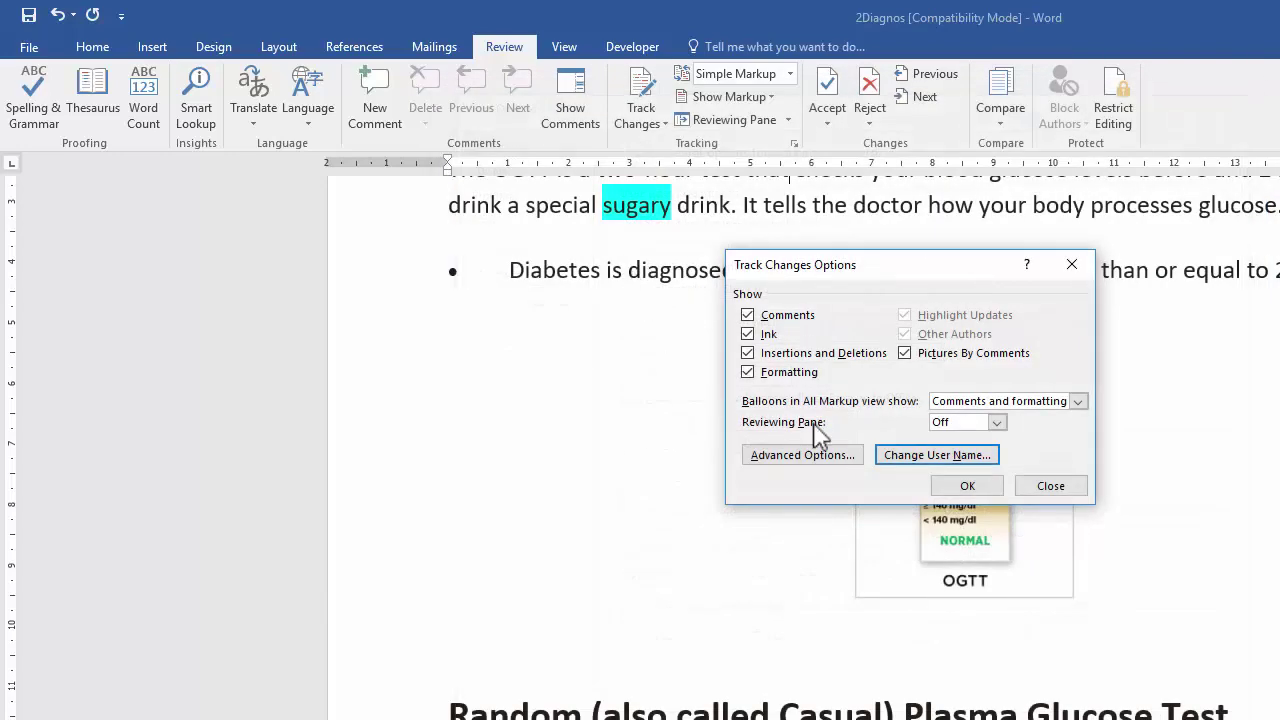
click(967, 487)
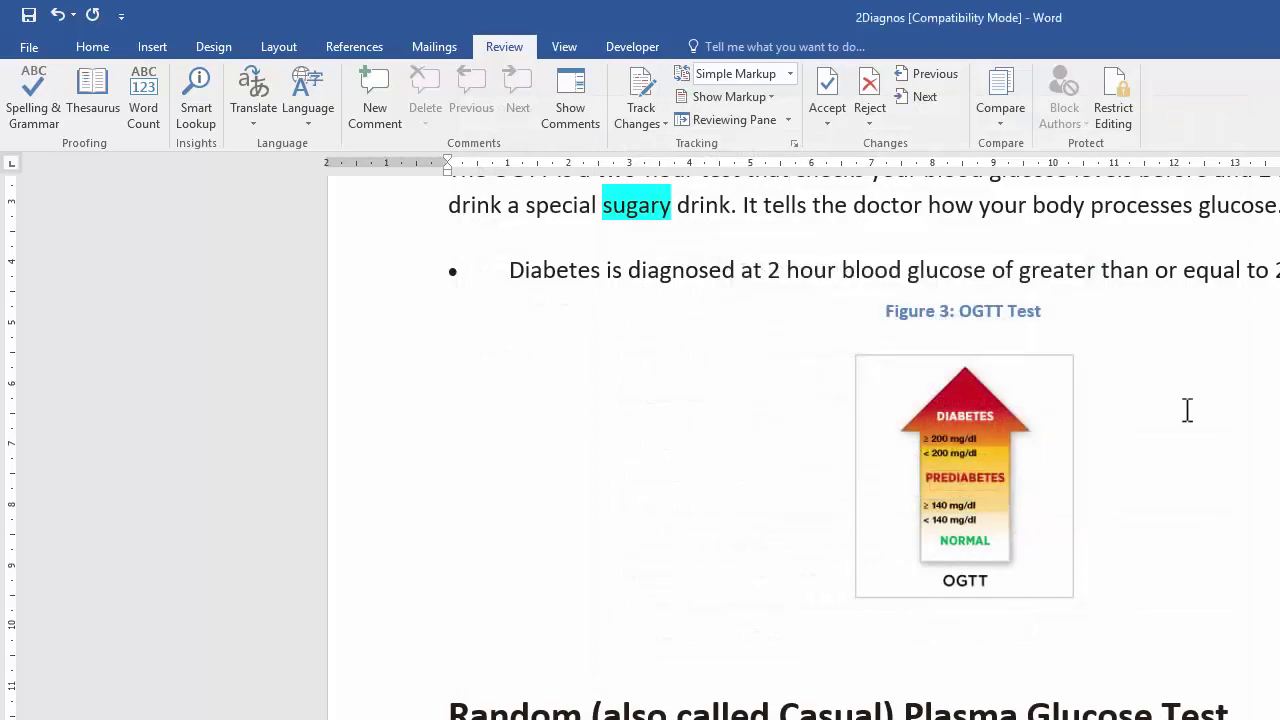
- Add a 'Stop' comment to the Preventing Type 2 Diabetes heading, then toggle Show Comments
scroll(1187, 410, down, 12)
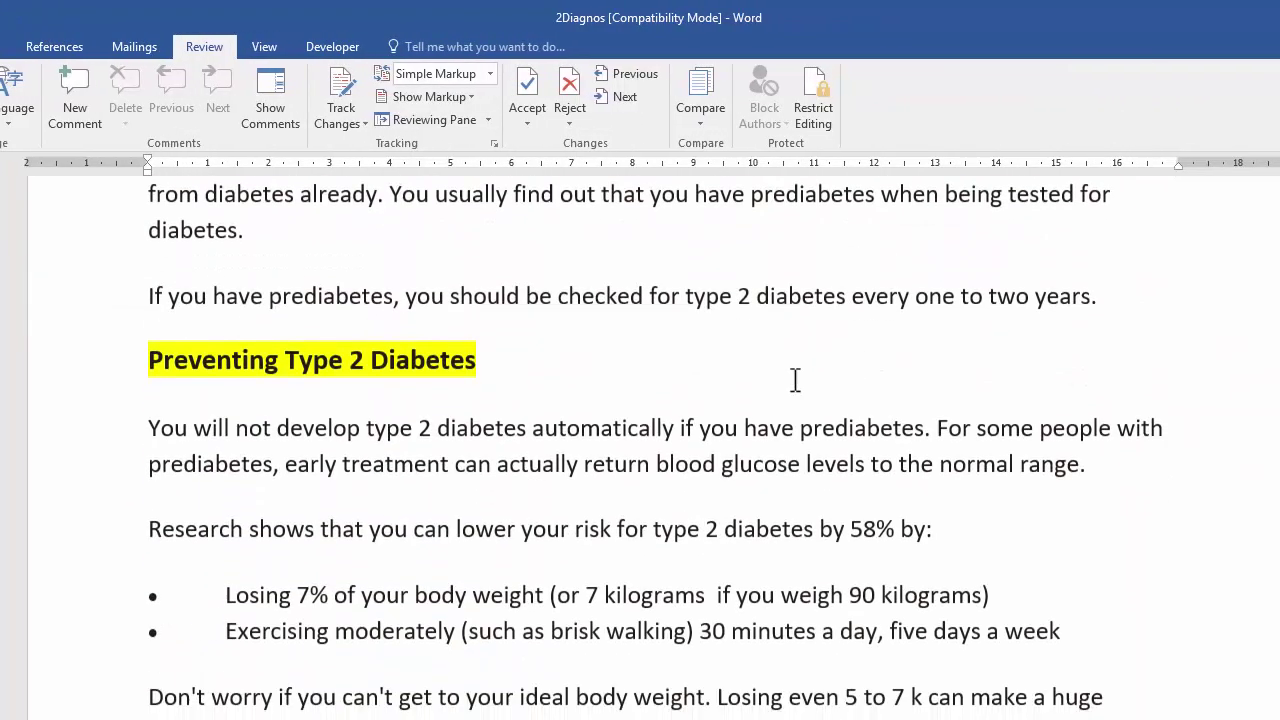
scroll(795, 380, down, 1)
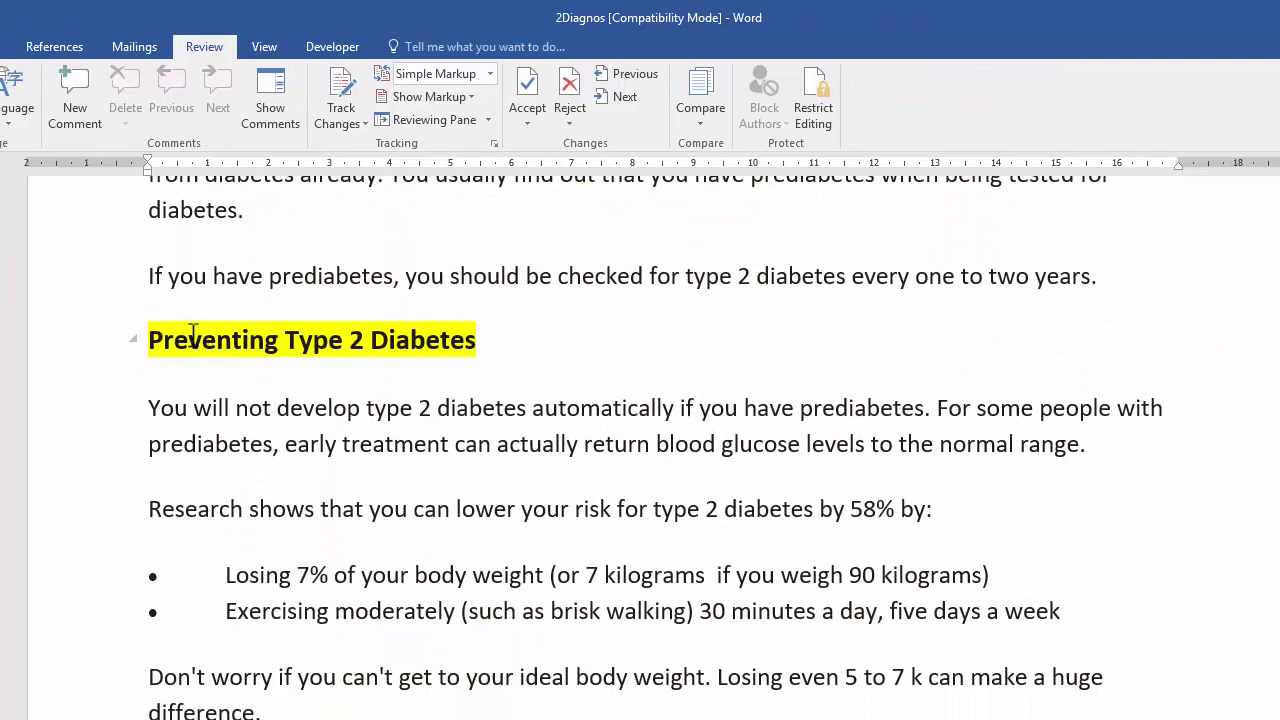
drag(172, 332, 458, 336)
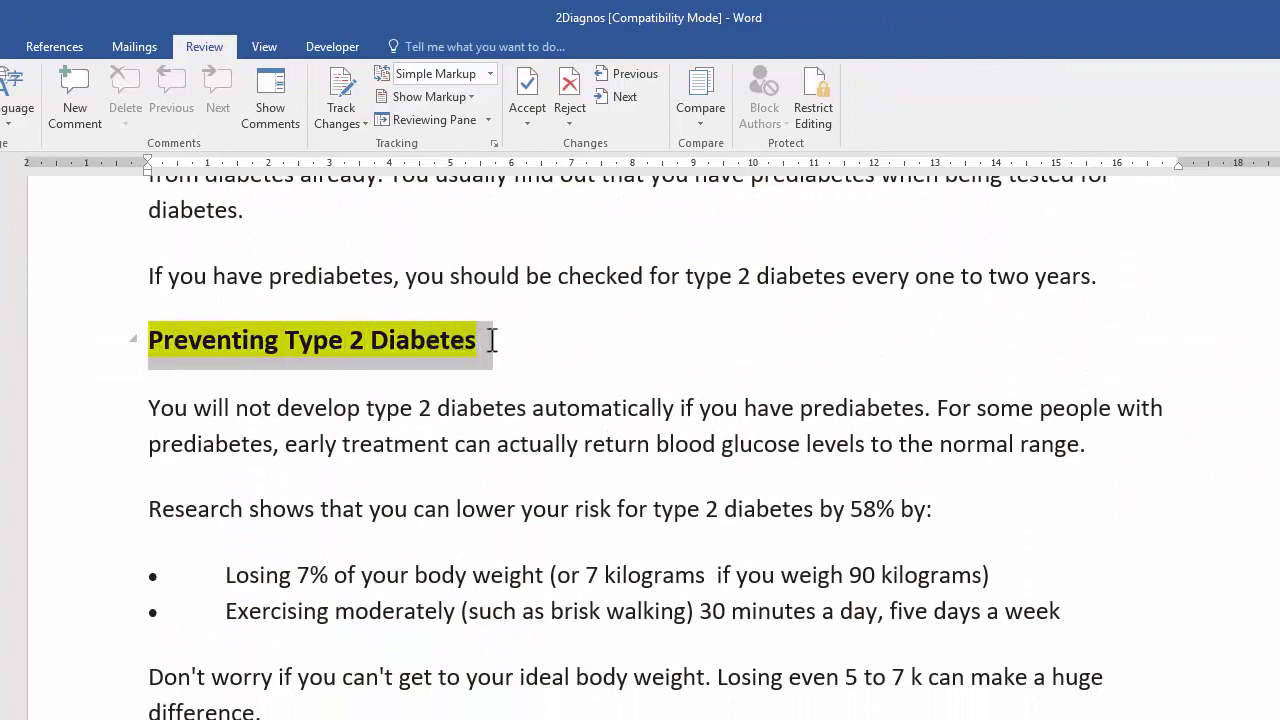
click(82, 103)
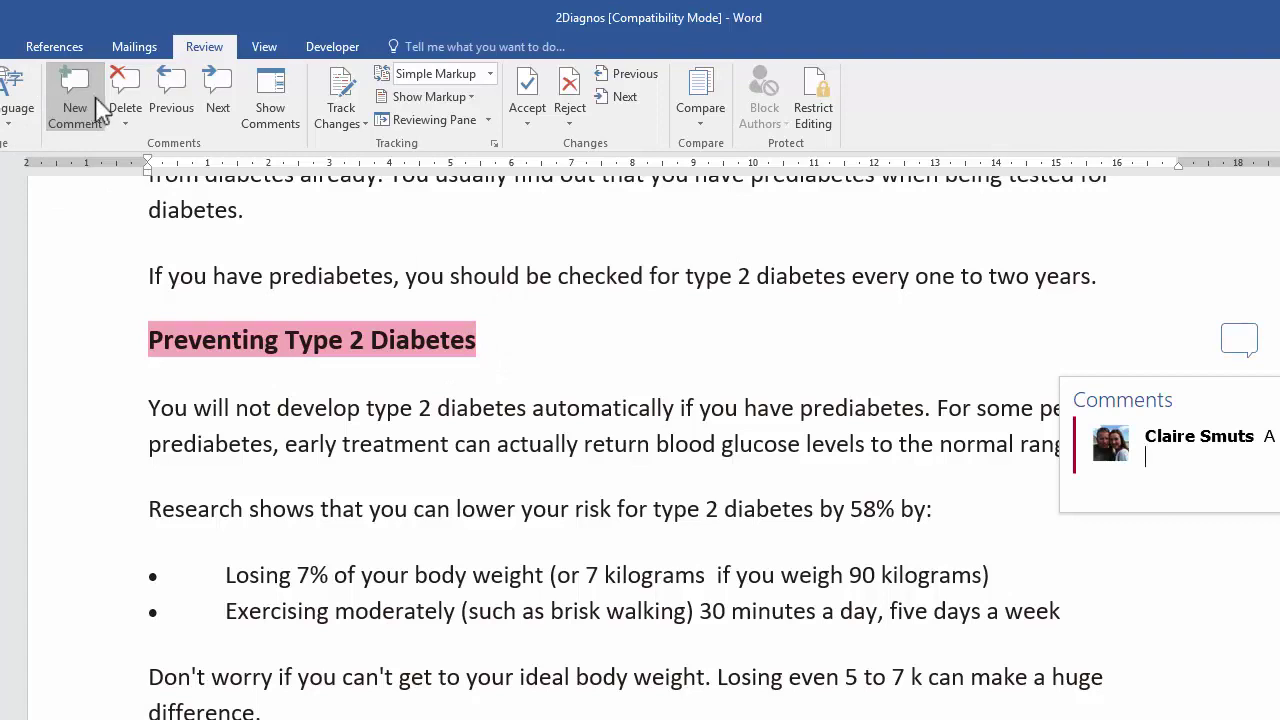
text(Stop)
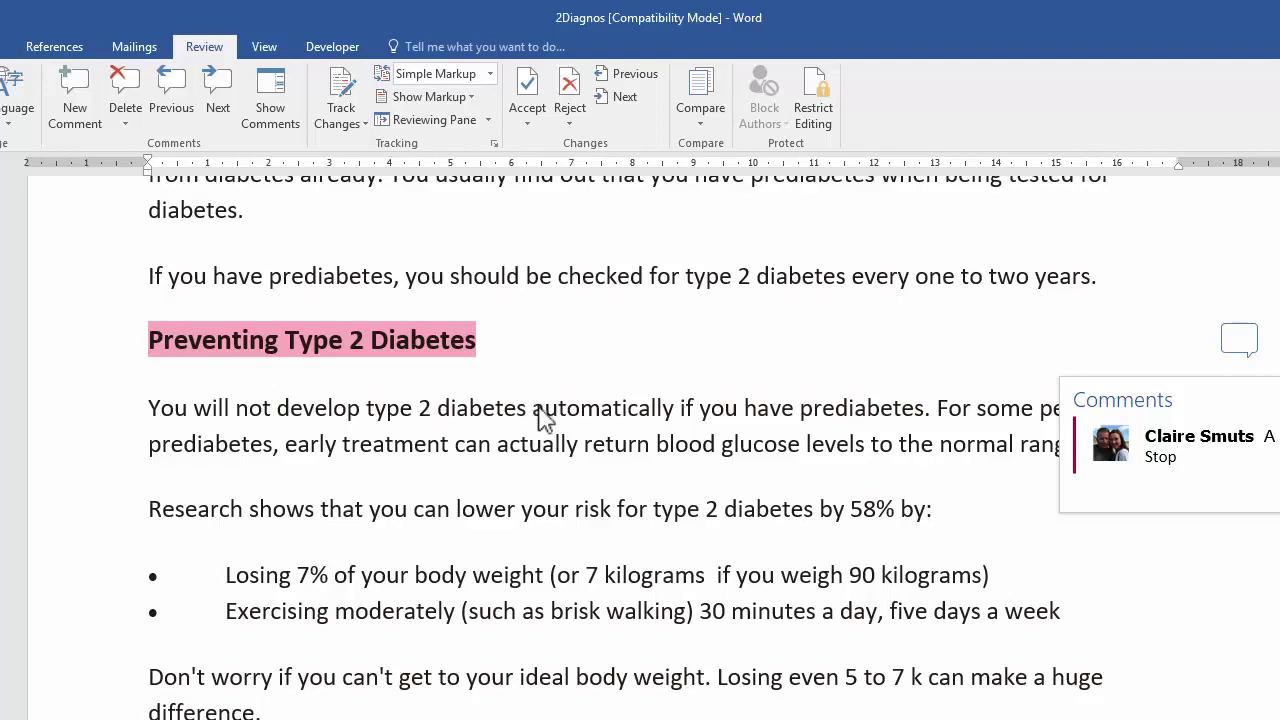
click(548, 378)
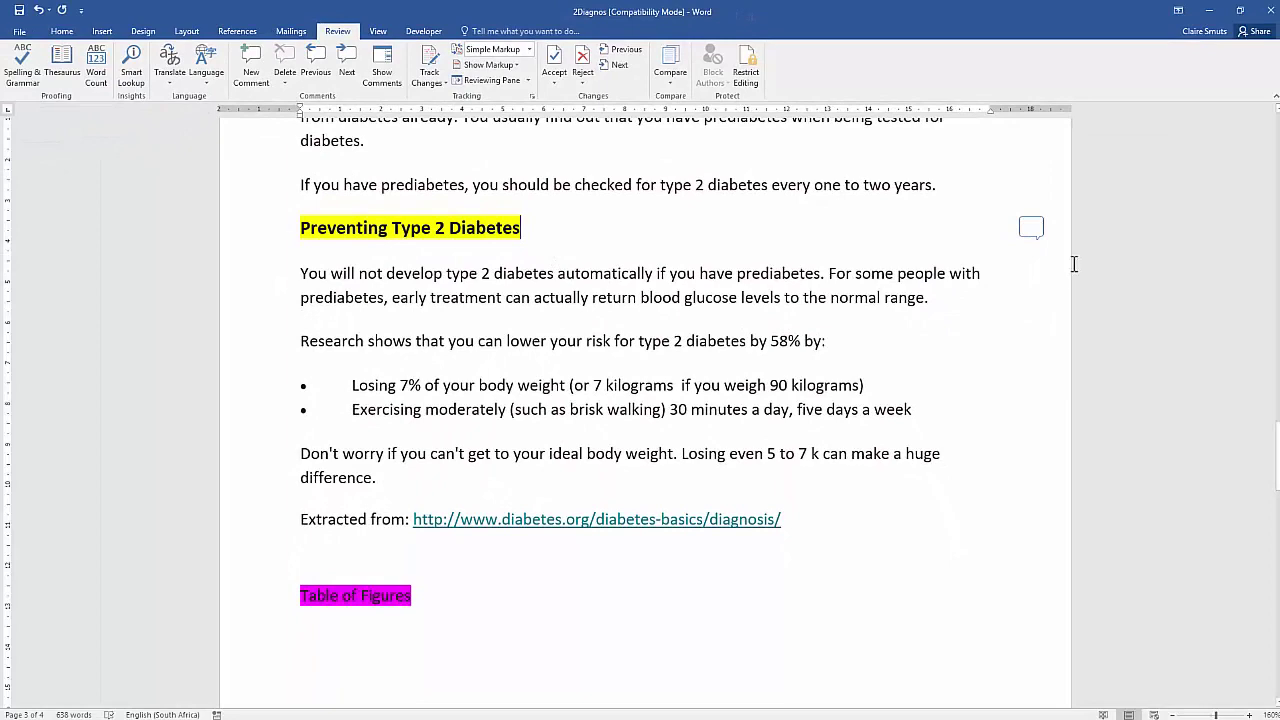
click(383, 76)
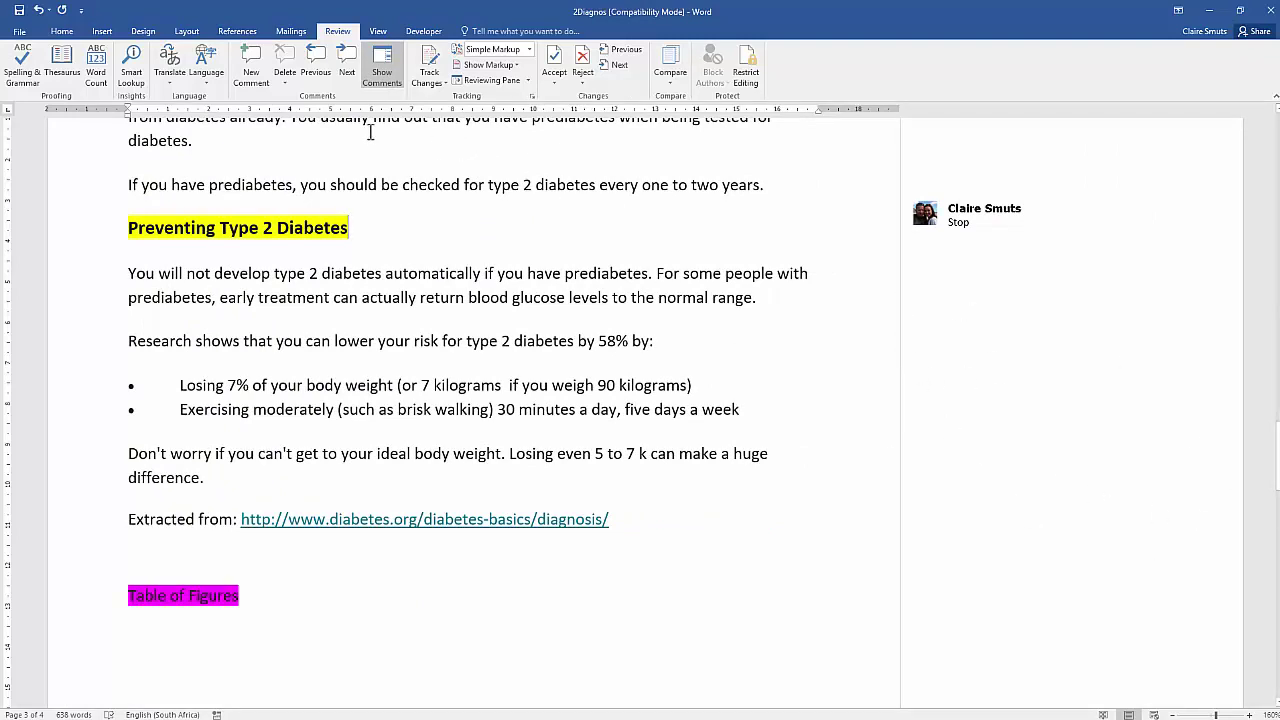
click(383, 72)
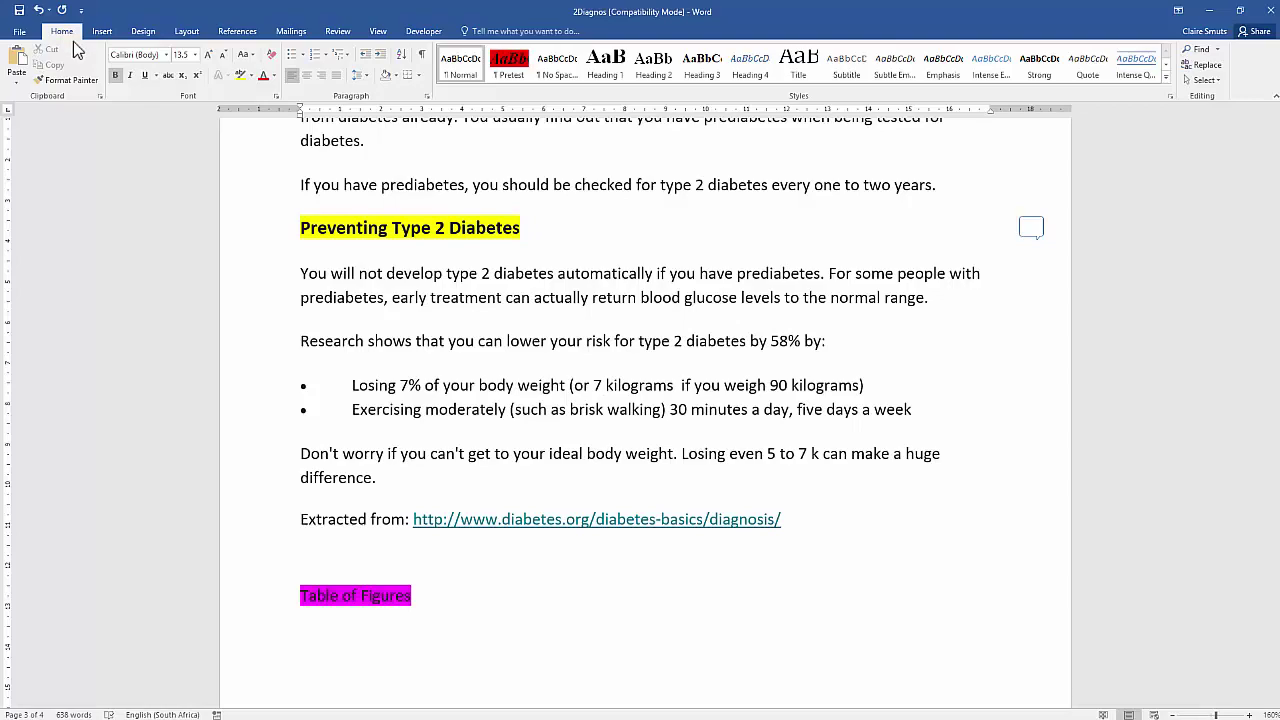
- Replace all 'pre' with 'PRE' using Match prefix, making 13 replacements
click(1203, 64)
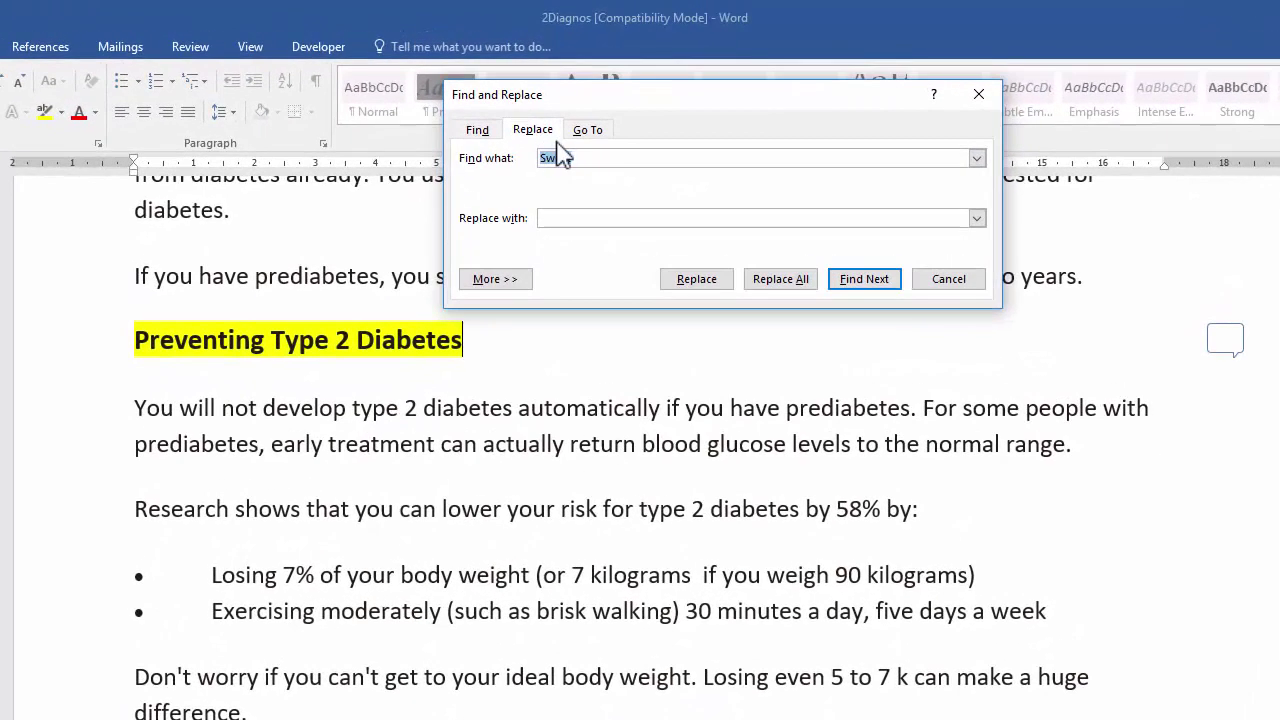
key(BackSpace)
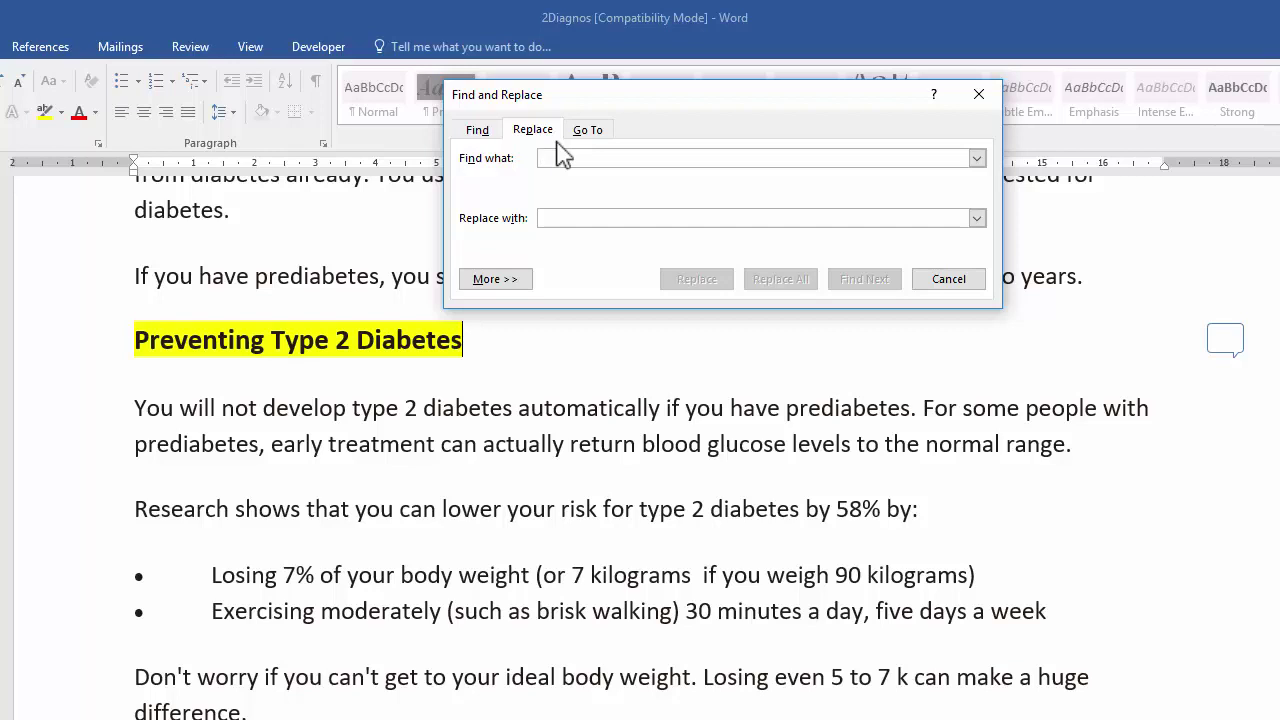
text(pre)
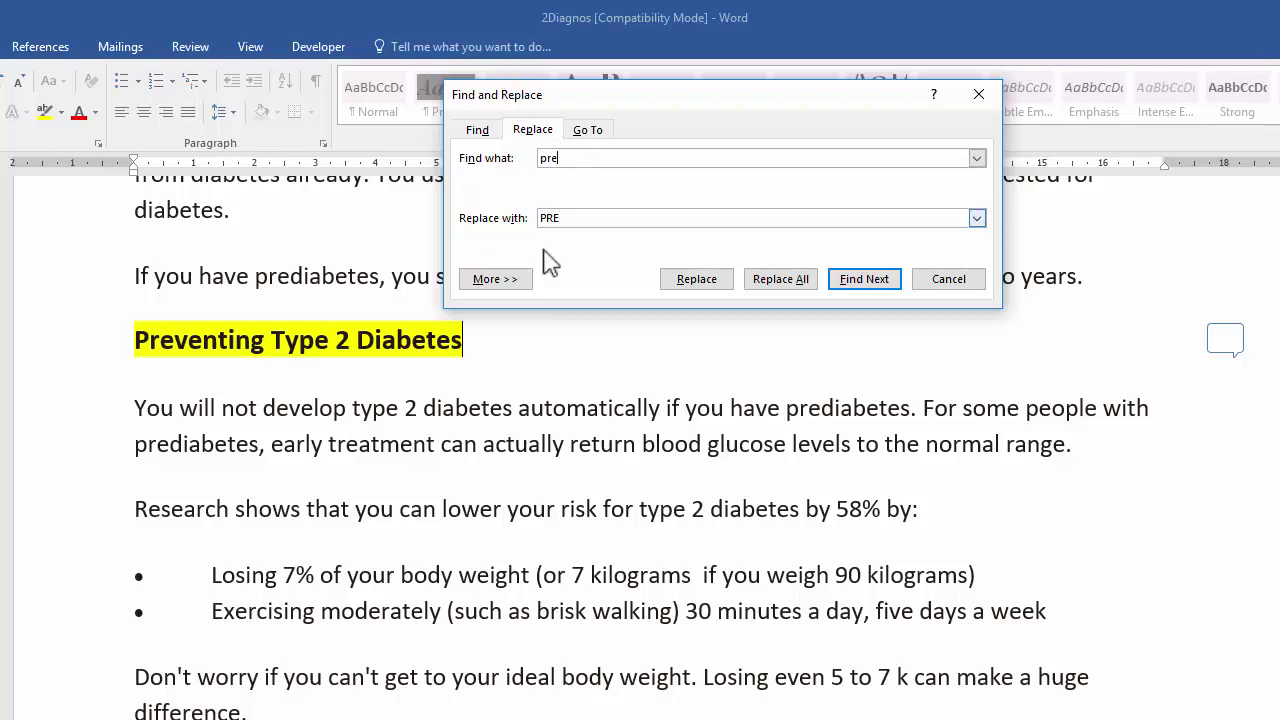
click(524, 287)
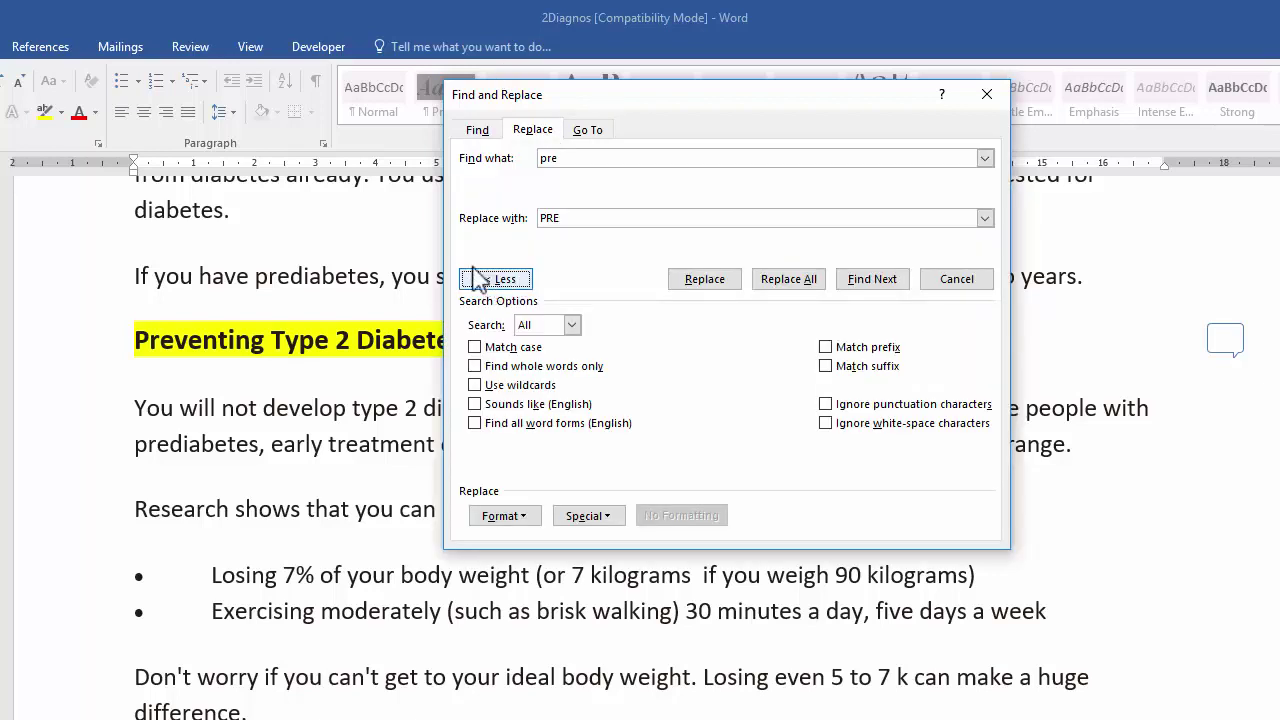
click(488, 285)
click(492, 282)
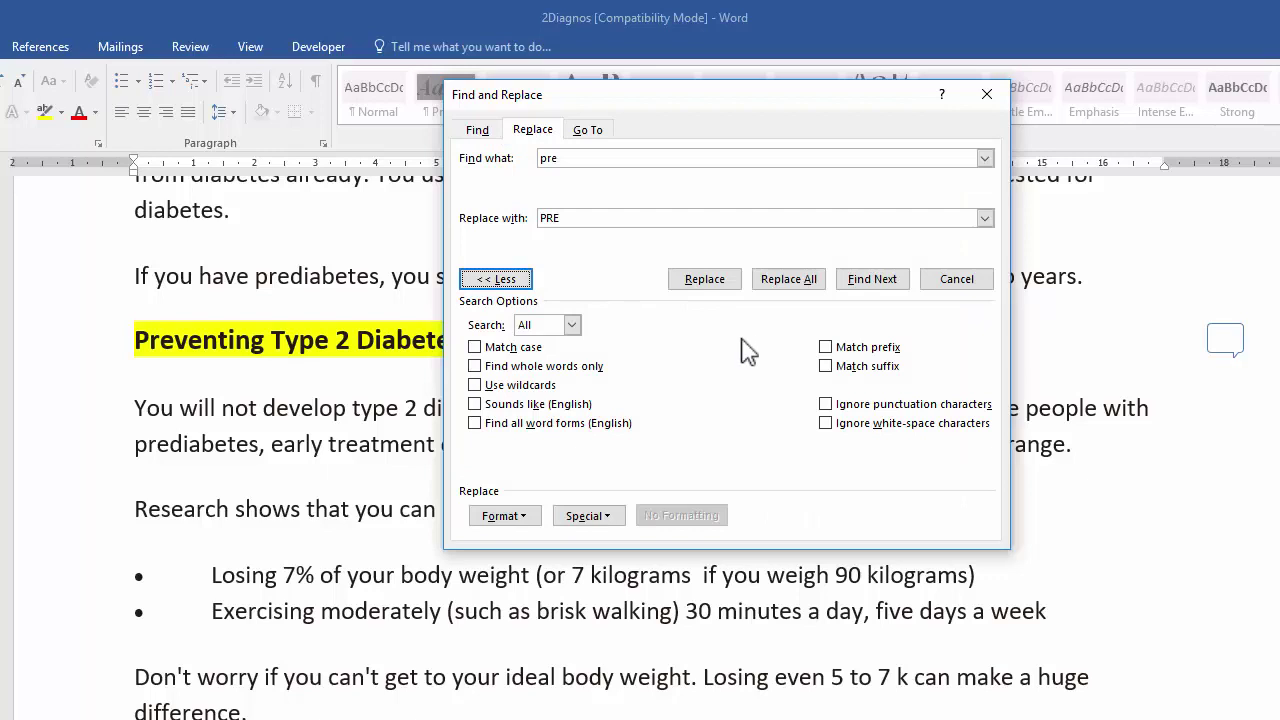
click(867, 355)
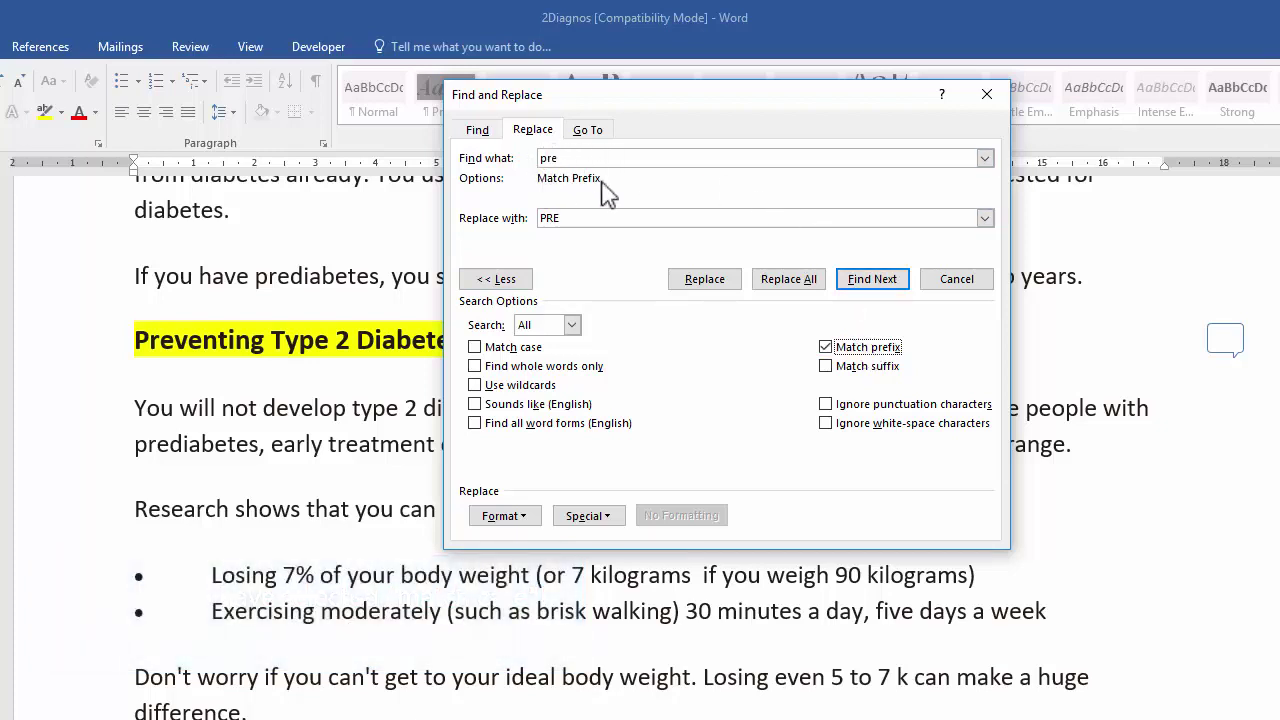
click(788, 282)
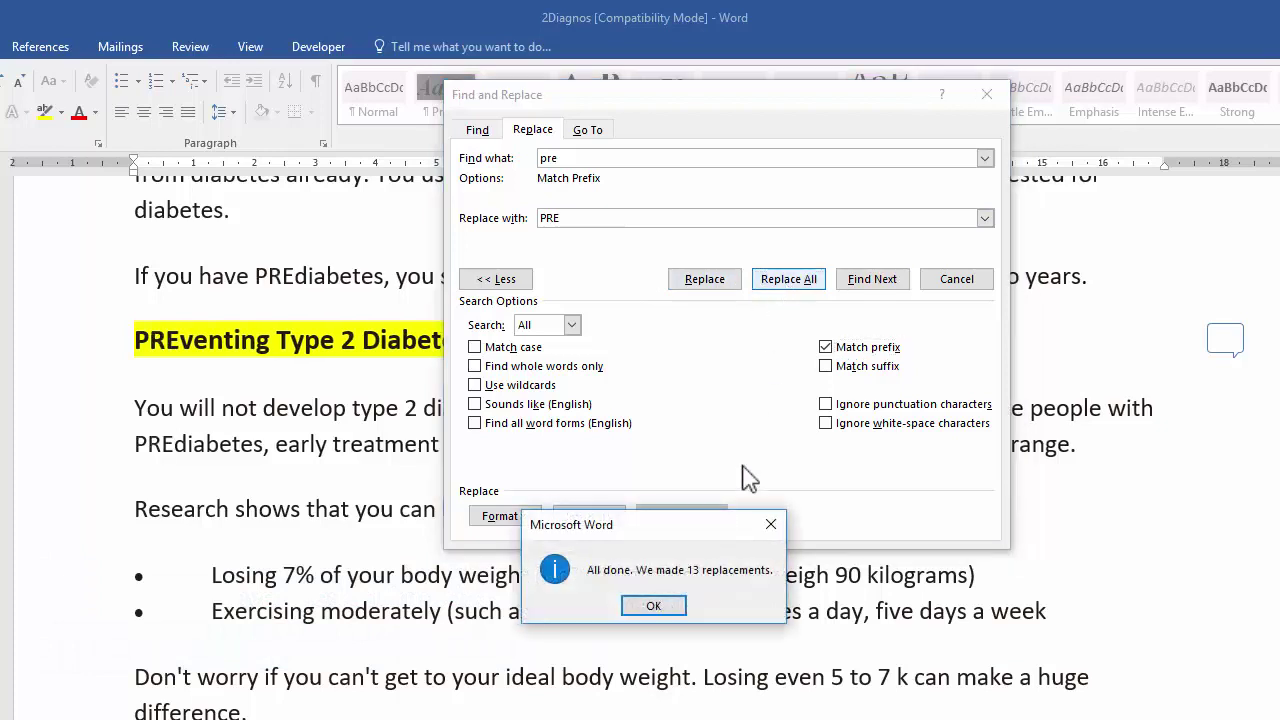
click(653, 607)
click(965, 281)
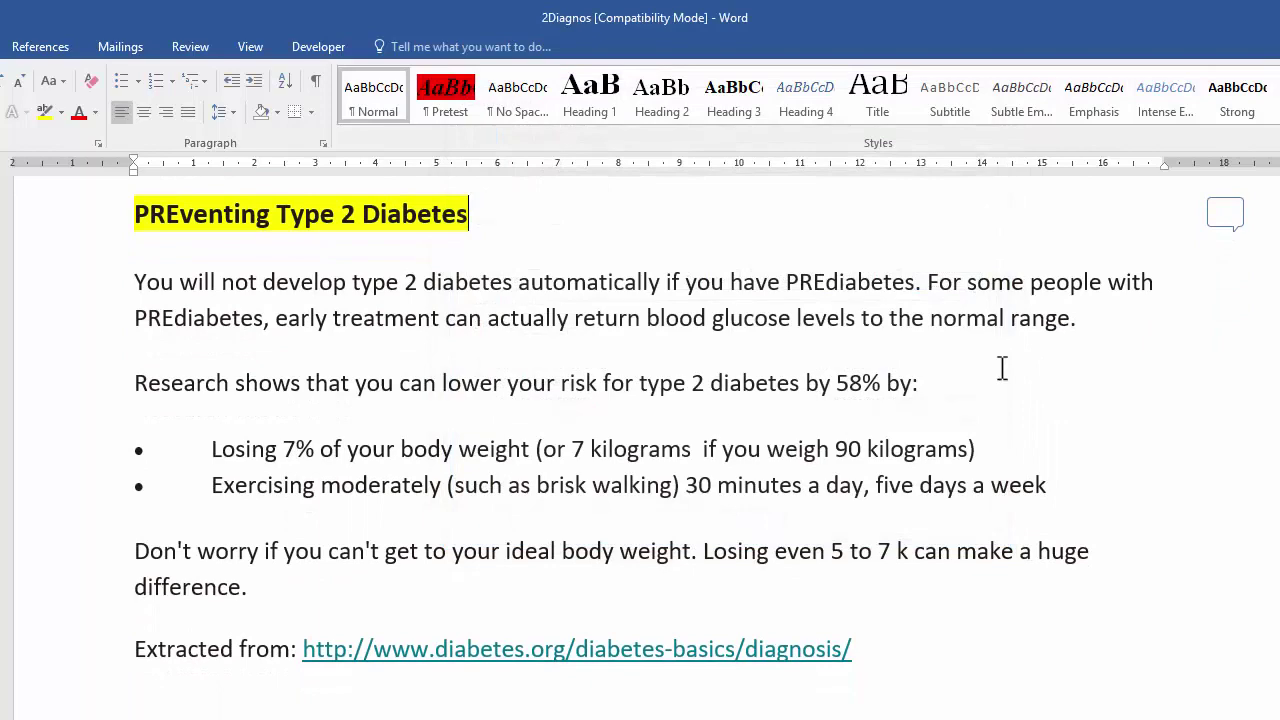
scroll(950, 400, down, 3)
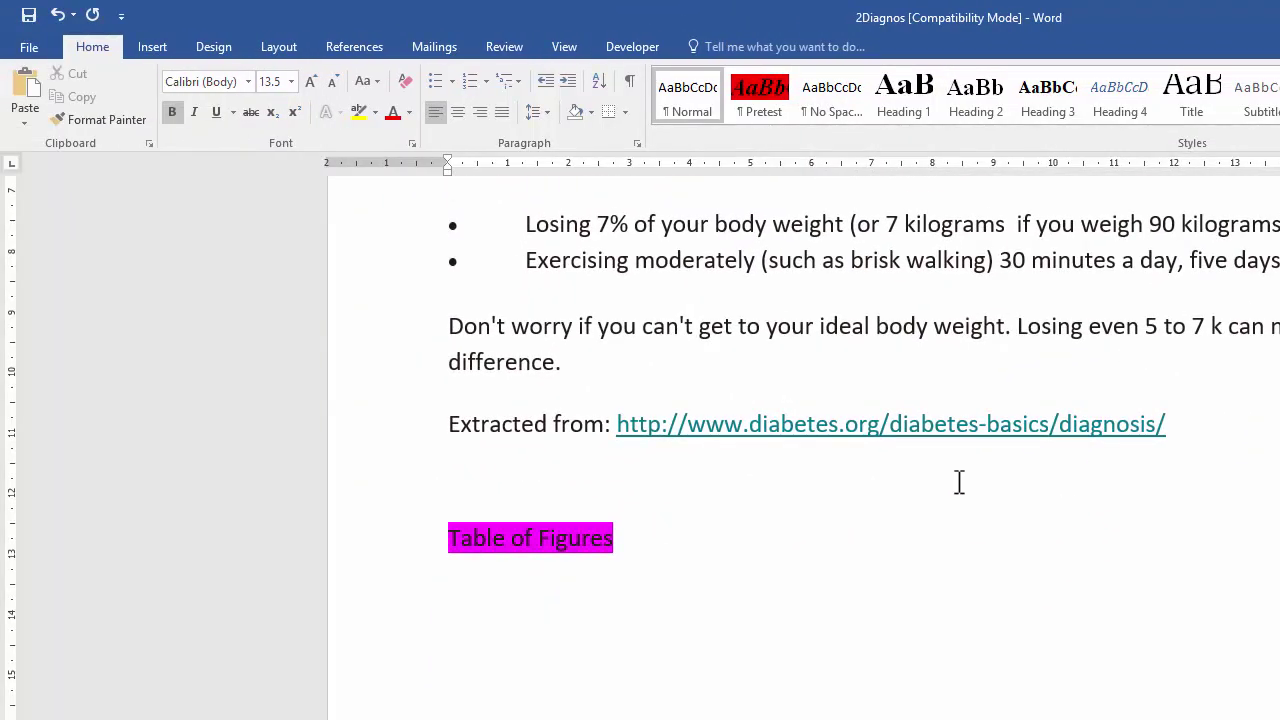
- Insert a table of figures below the Table of Figures heading using default settings
scroll(957, 480, down, 3)
click(505, 339)
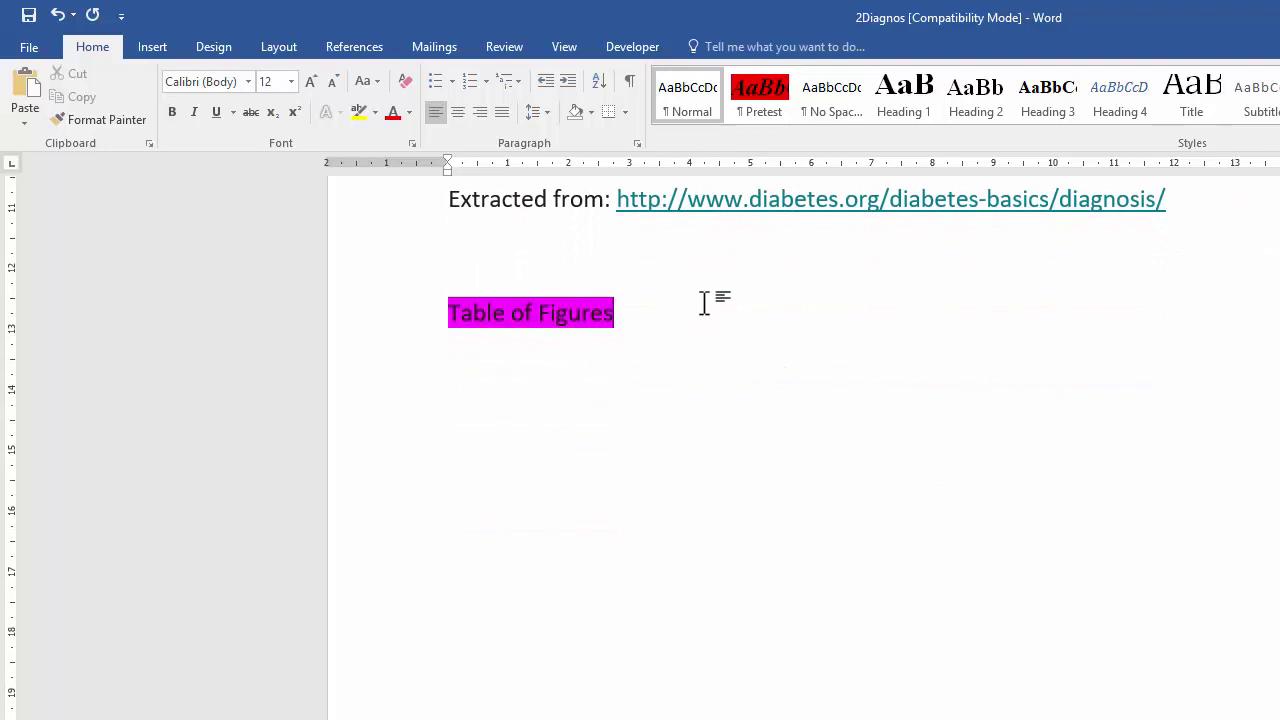
click(360, 48)
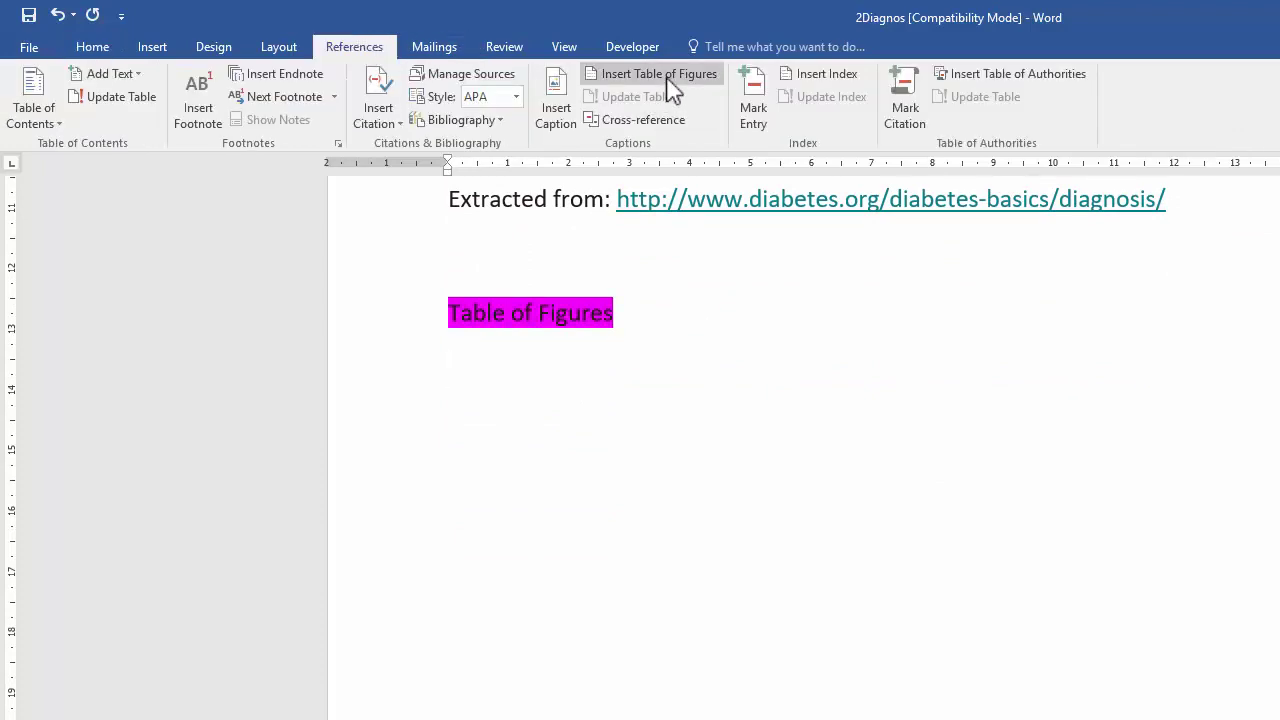
click(666, 76)
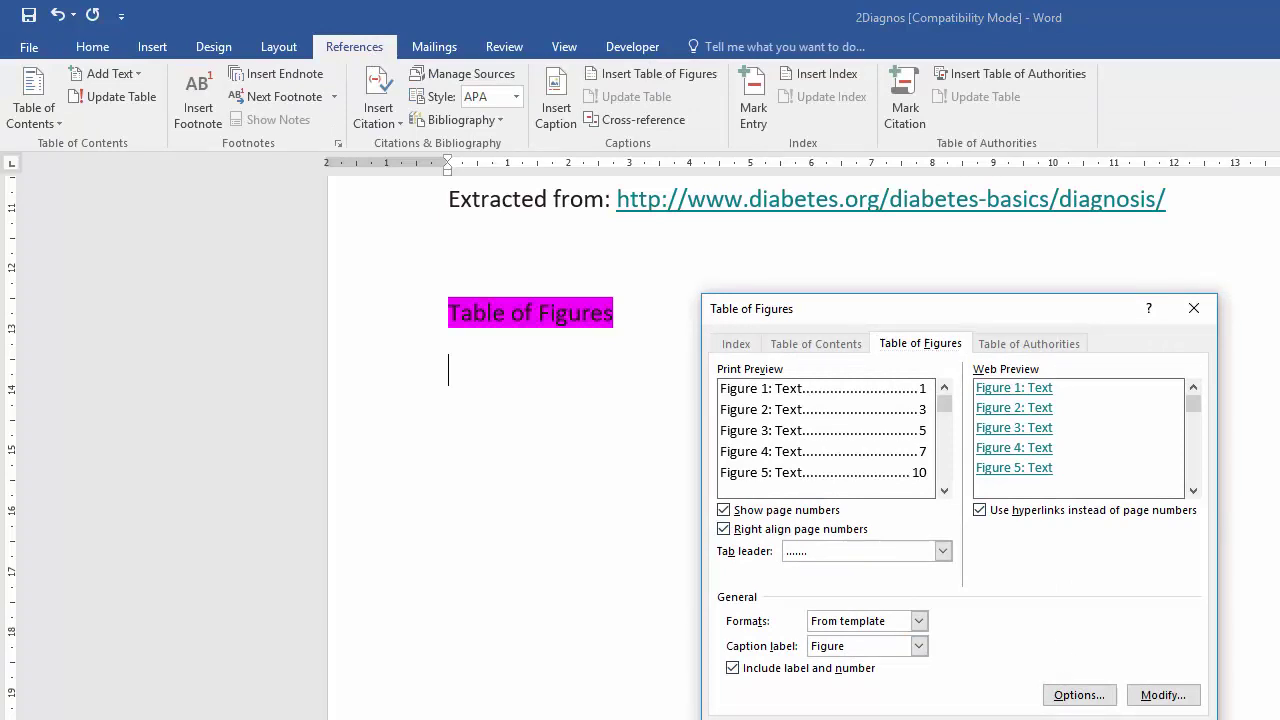
click(1089, 712)
scroll(834, 591, down, 10)
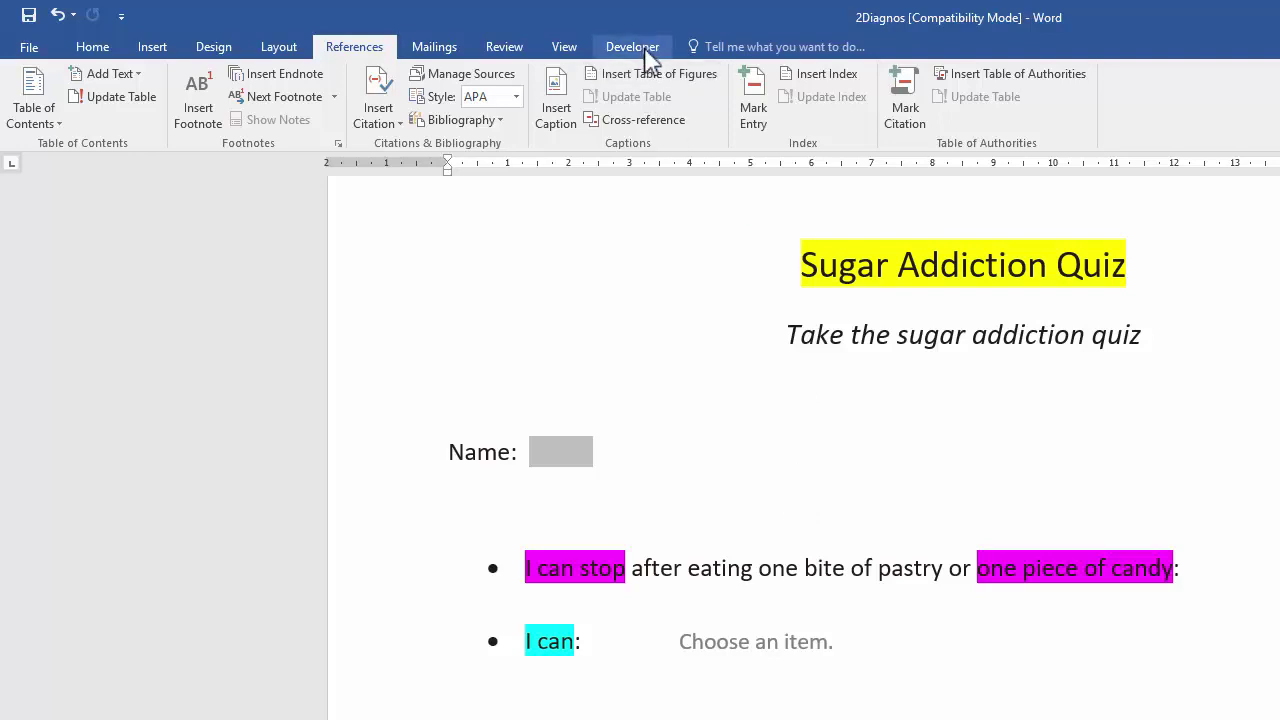
click(29, 47)
click(86, 486)
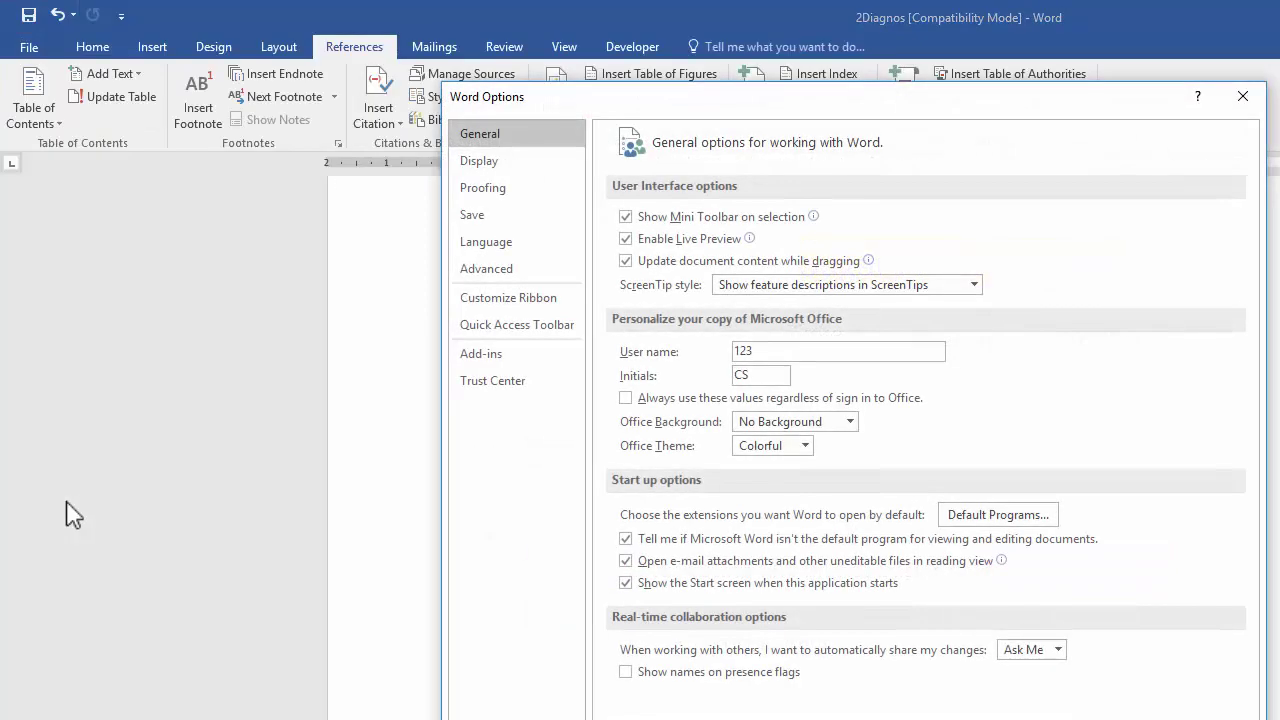
click(498, 298)
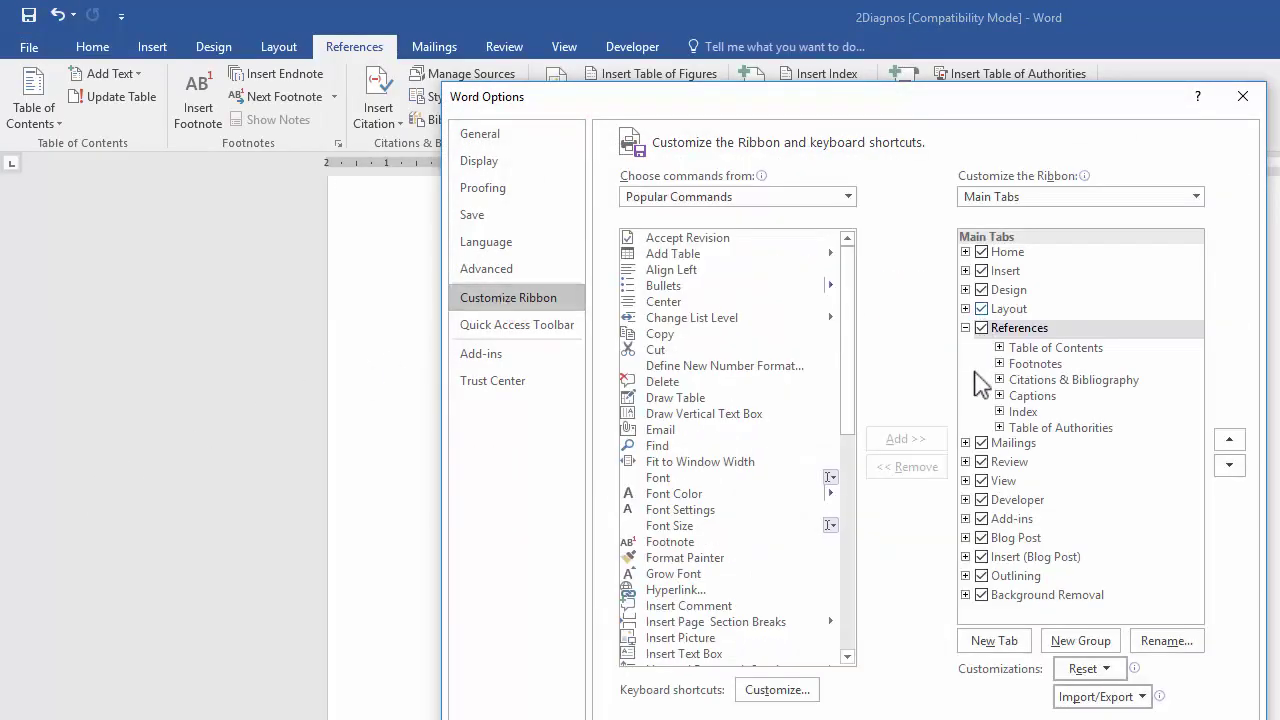
click(1027, 502)
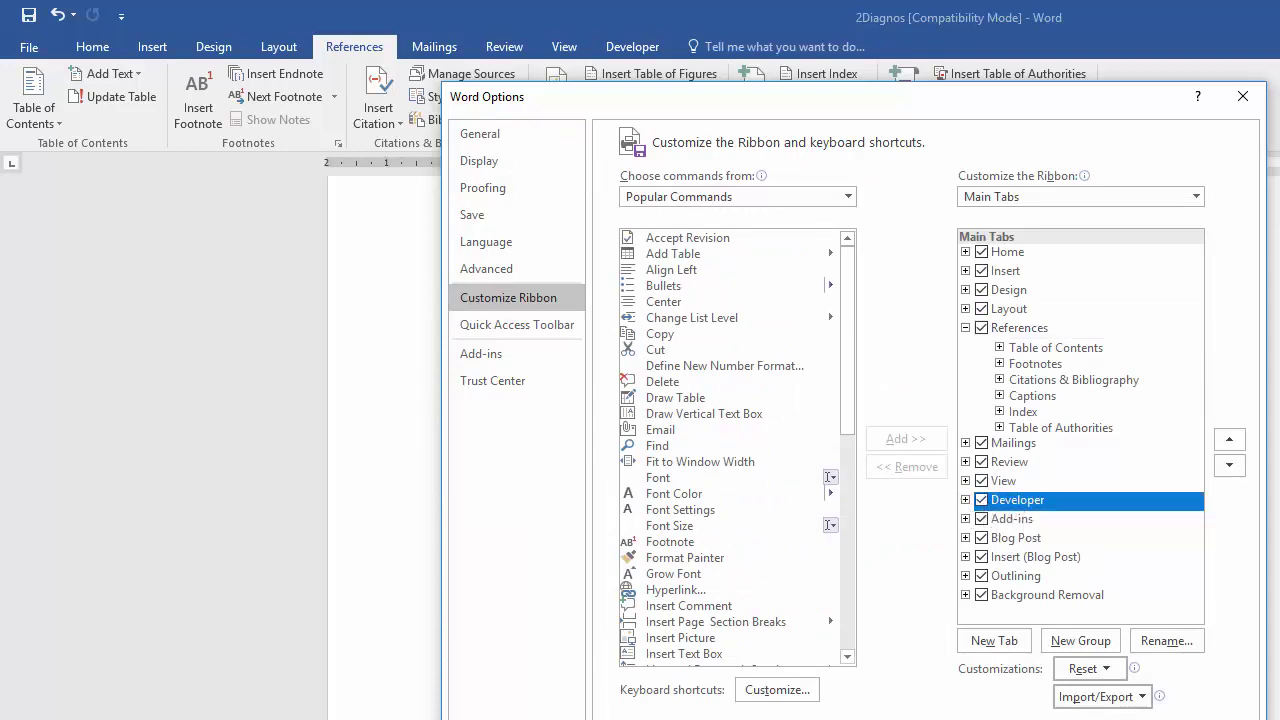
click(1242, 96)
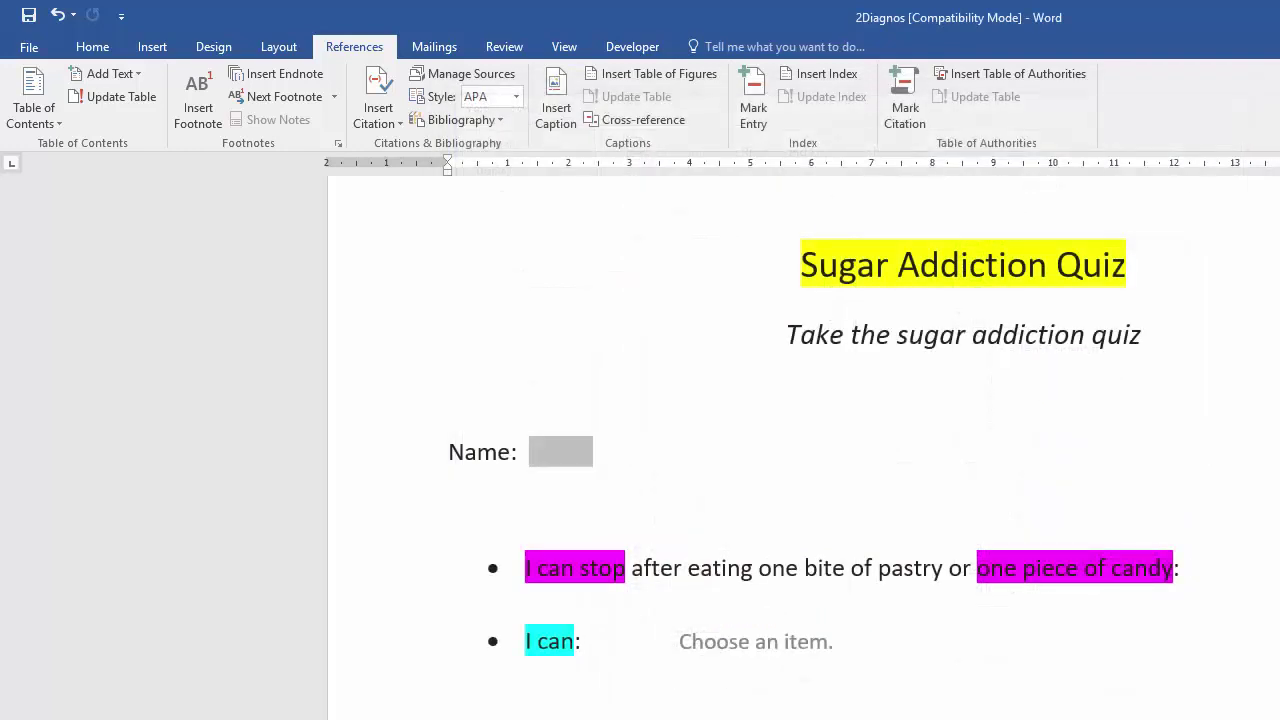
click(553, 451)
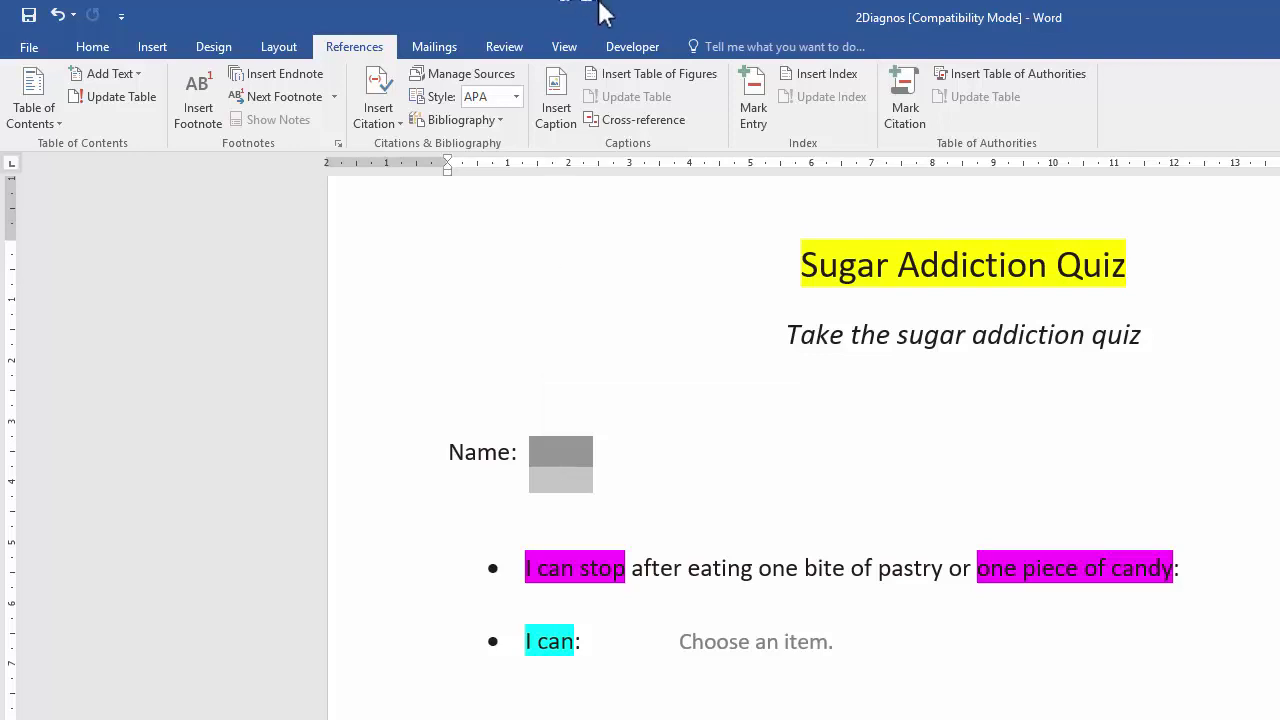
- Set the Name form field's text format to Uppercase in its properties
click(632, 46)
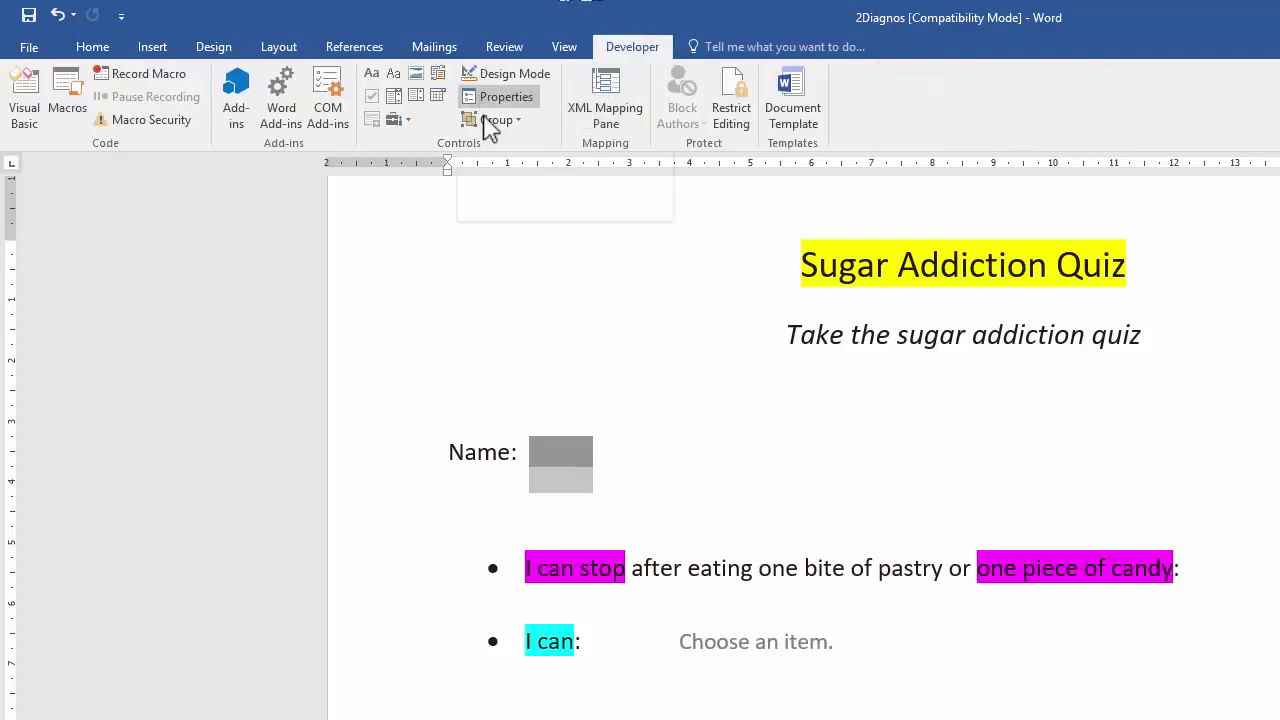
scroll(569, 402, down, 3)
right_click(558, 292)
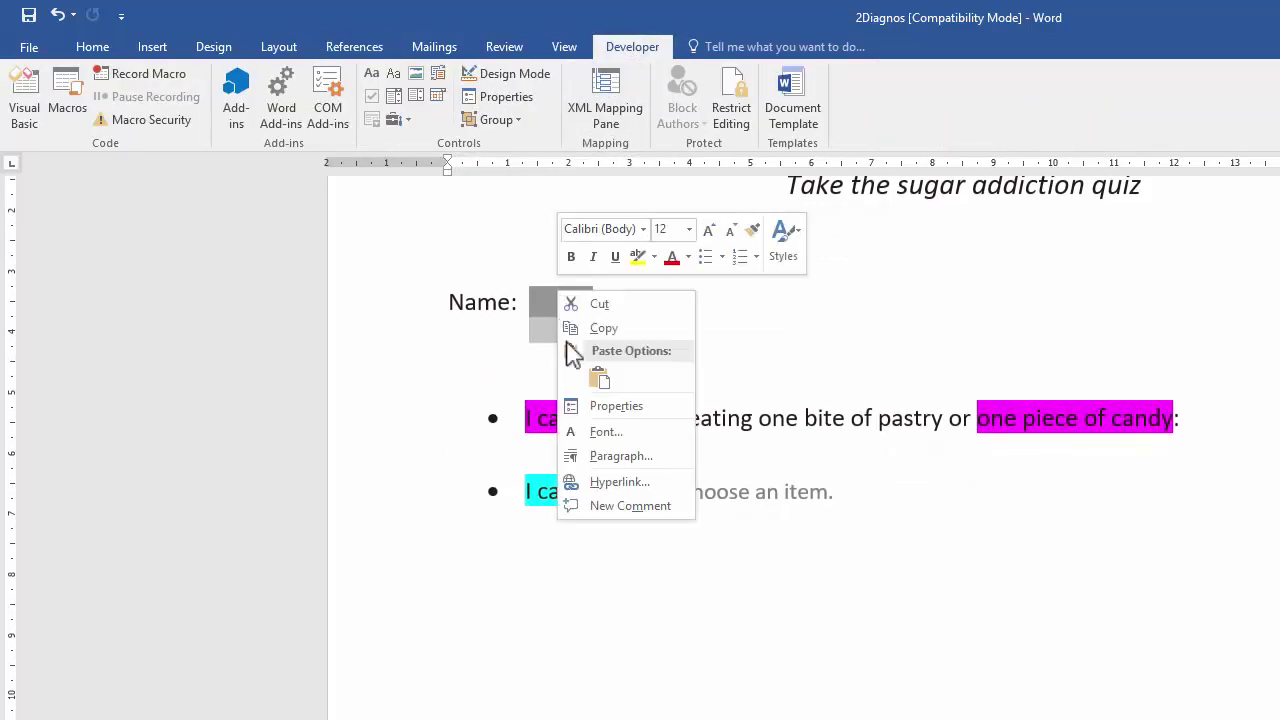
click(594, 407)
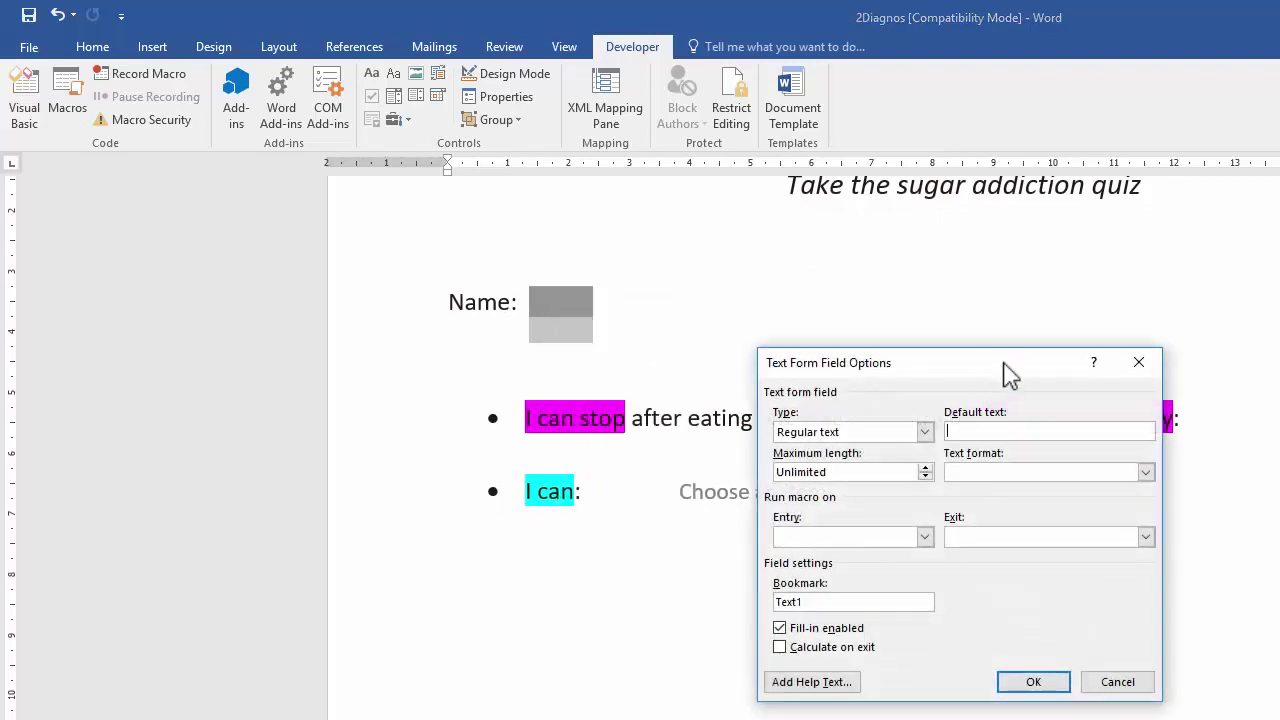
drag(1006, 371, 865, 237)
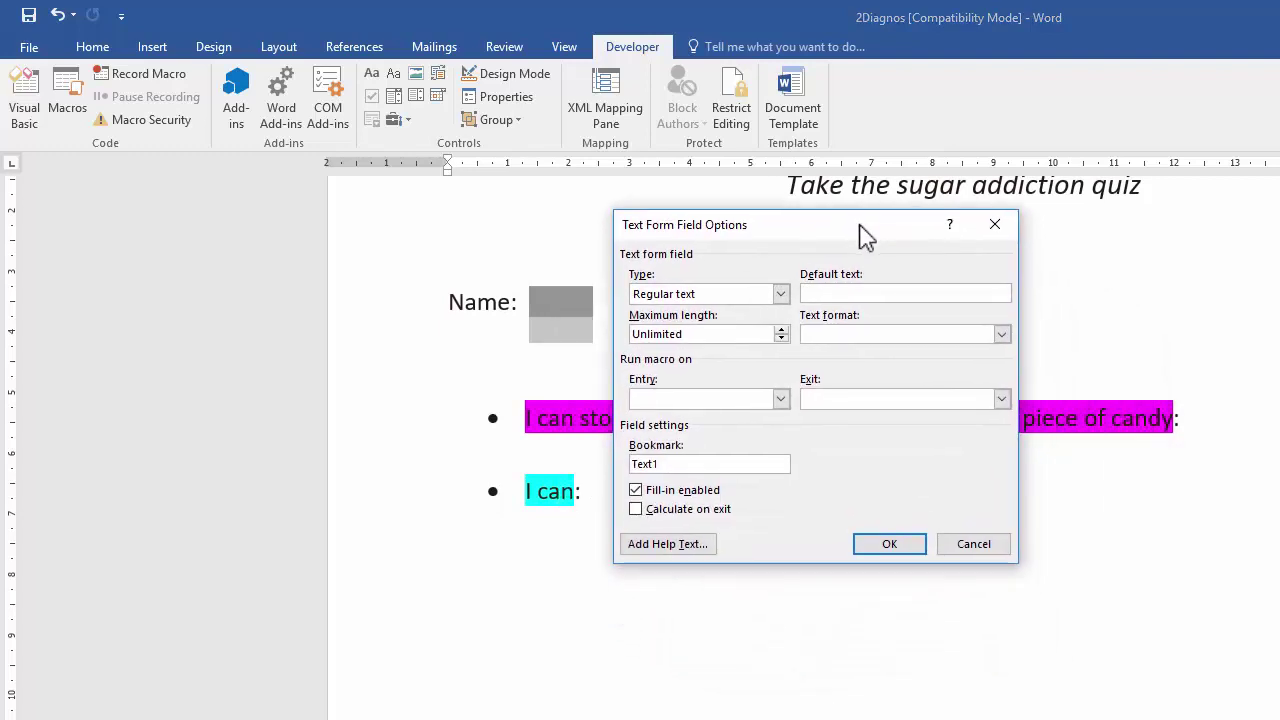
click(1002, 334)
click(931, 349)
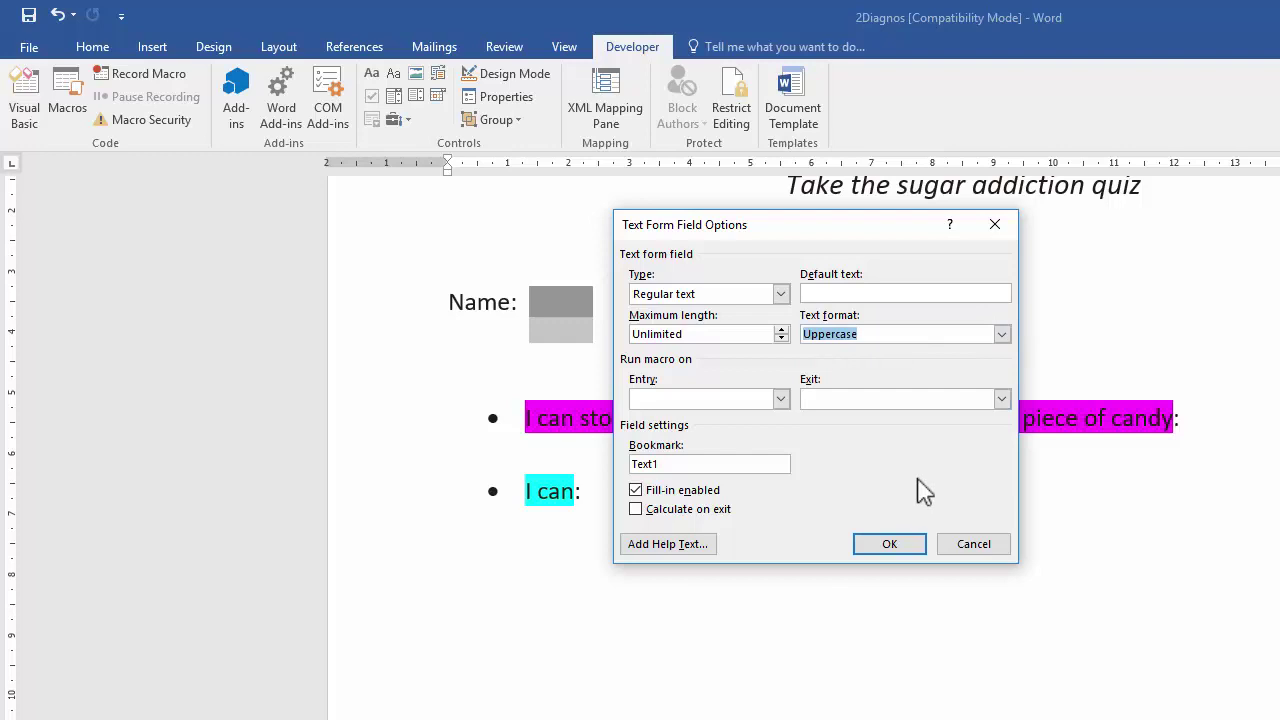
click(908, 549)
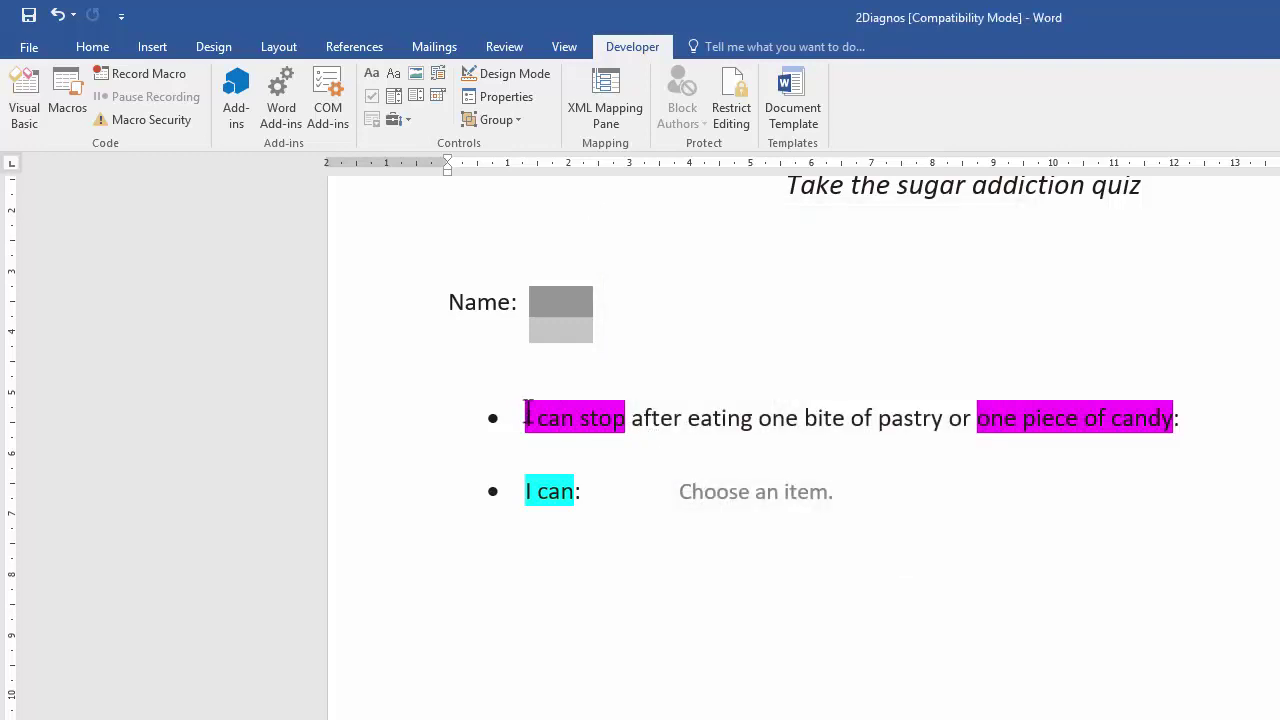
- Insert a legacy check box form field at the end of the 'one piece of candy:' bullet
drag(527, 413, 1190, 430)
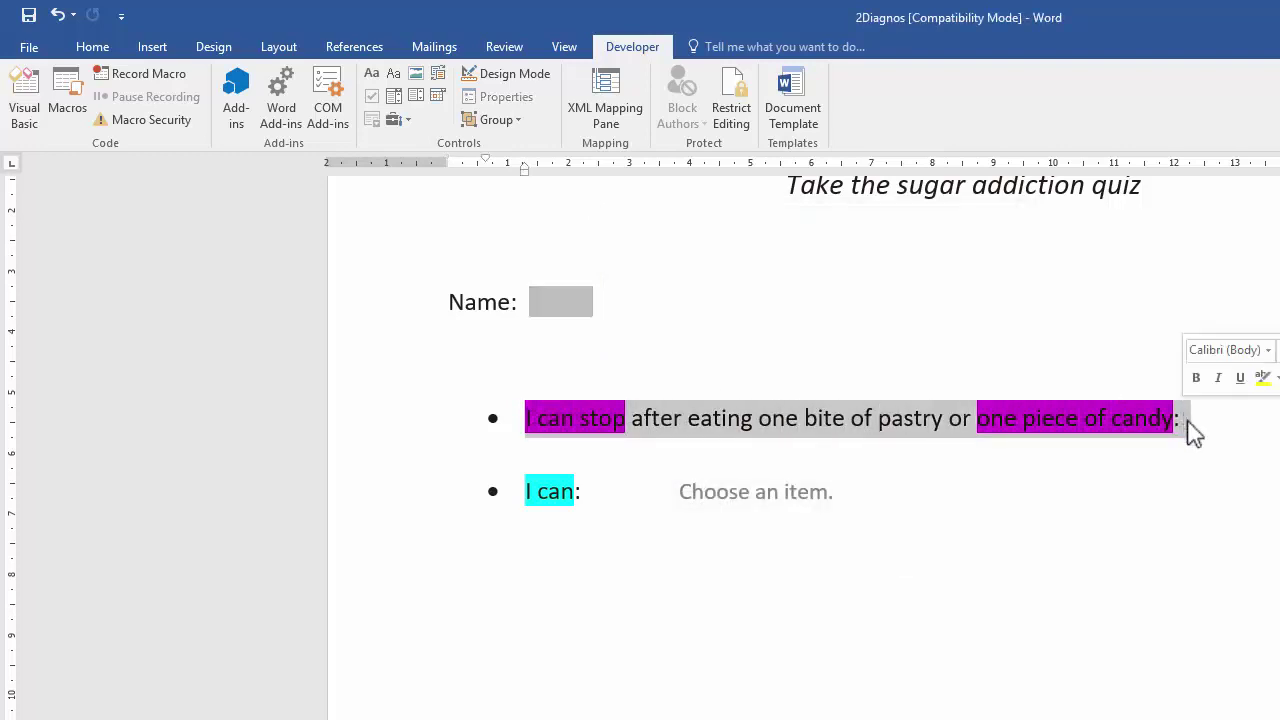
click(1235, 423)
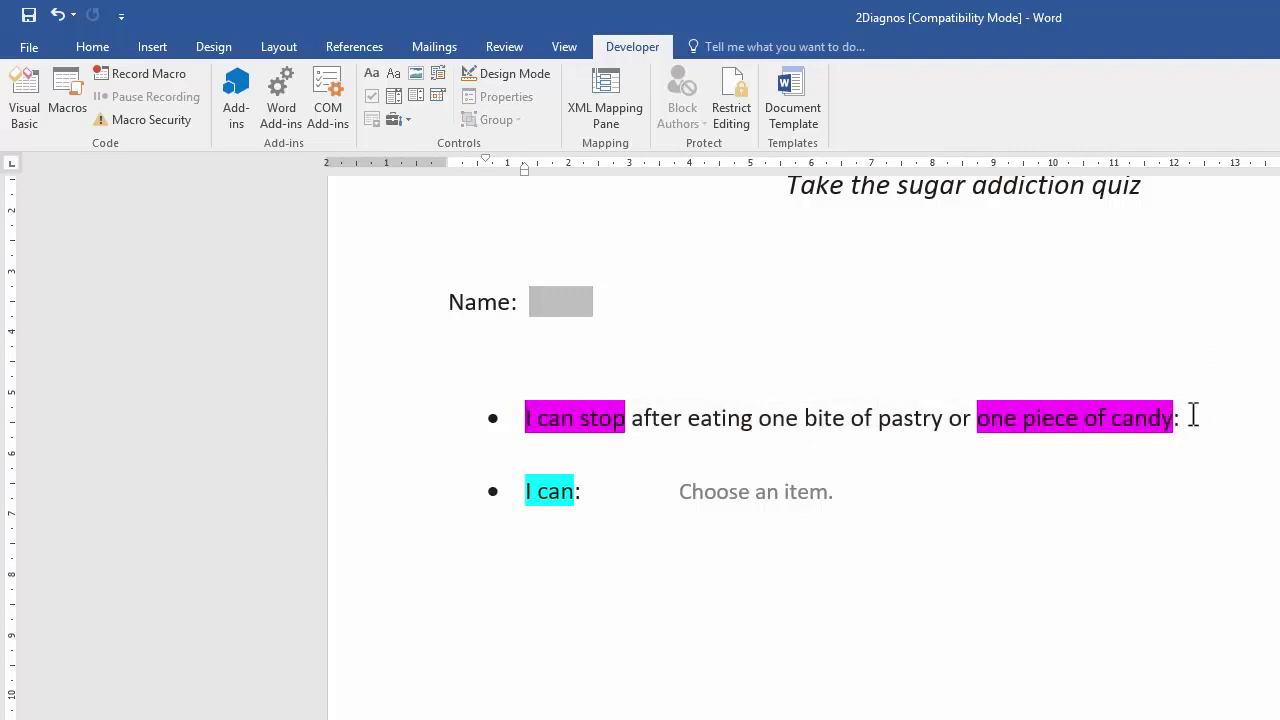
click(406, 121)
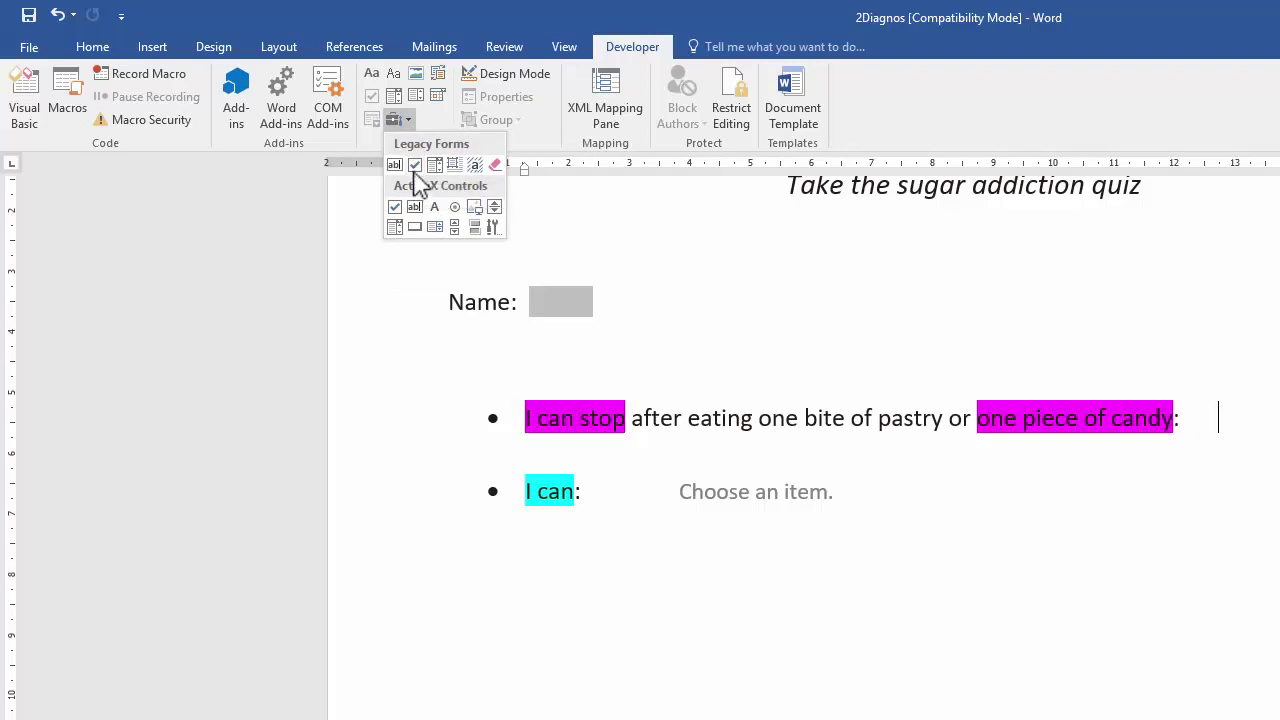
click(415, 166)
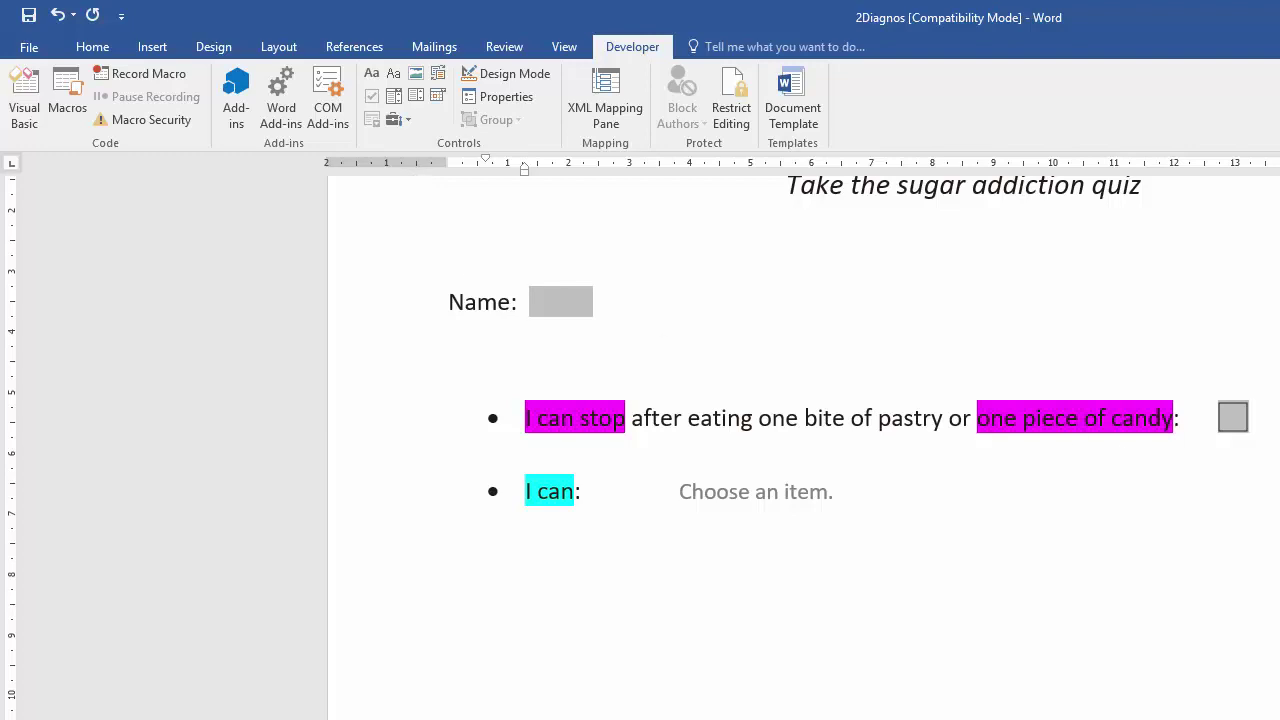
- Set the check box's default value to Checked
click(490, 96)
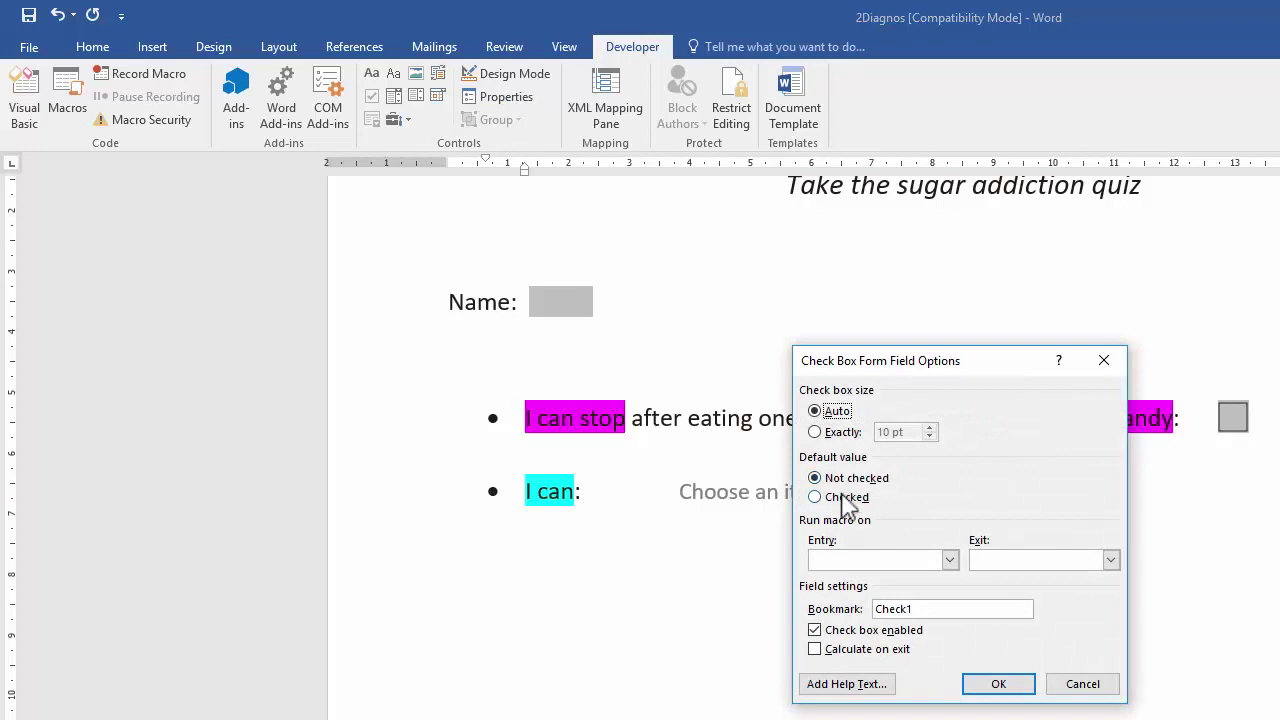
click(845, 500)
click(1016, 688)
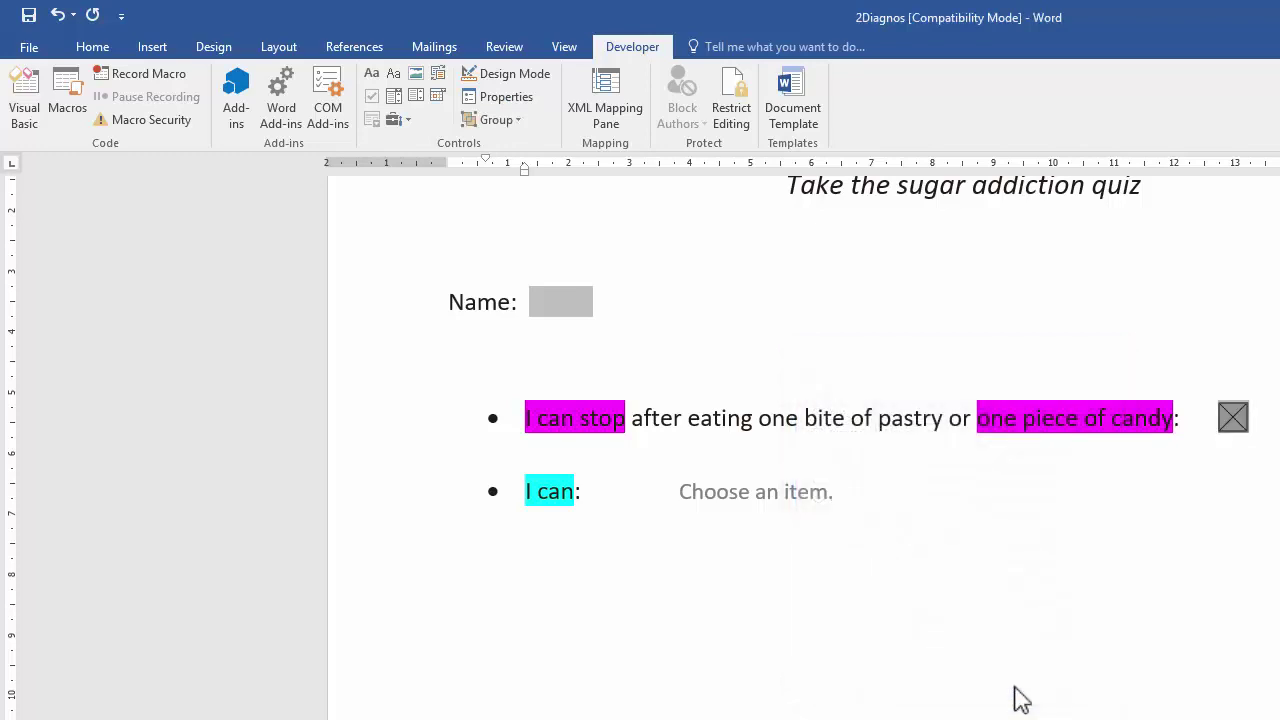
scroll(854, 471, down, 3)
- Remove 'Stop sweets' from the 'I can:' drop-down's choices, leaving 'Stop colddrinks' and 'Stop cakes'
click(790, 342)
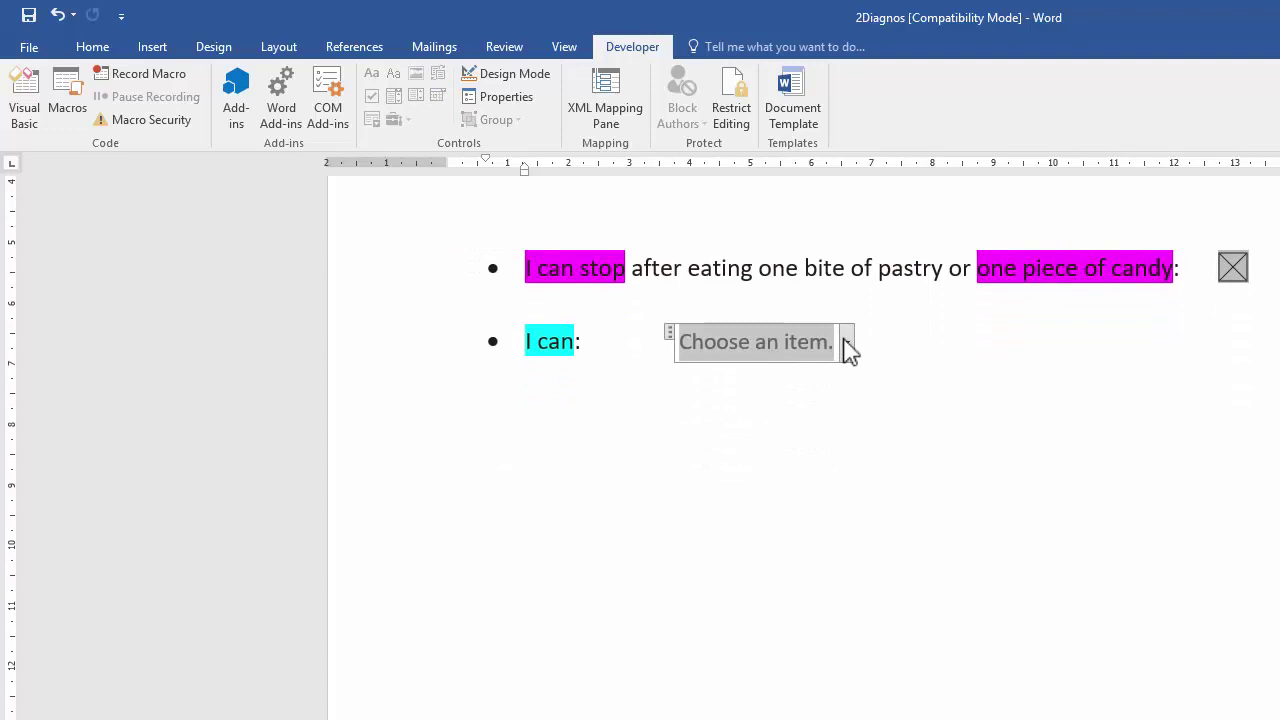
click(846, 344)
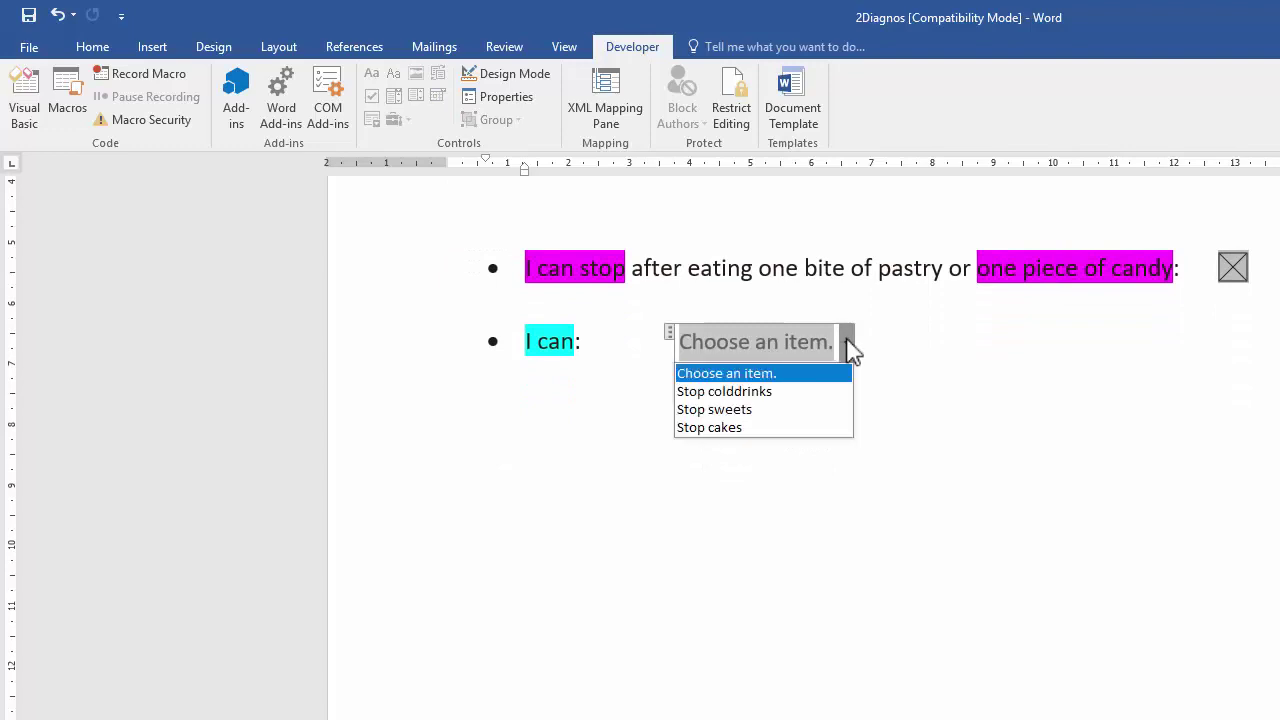
click(847, 345)
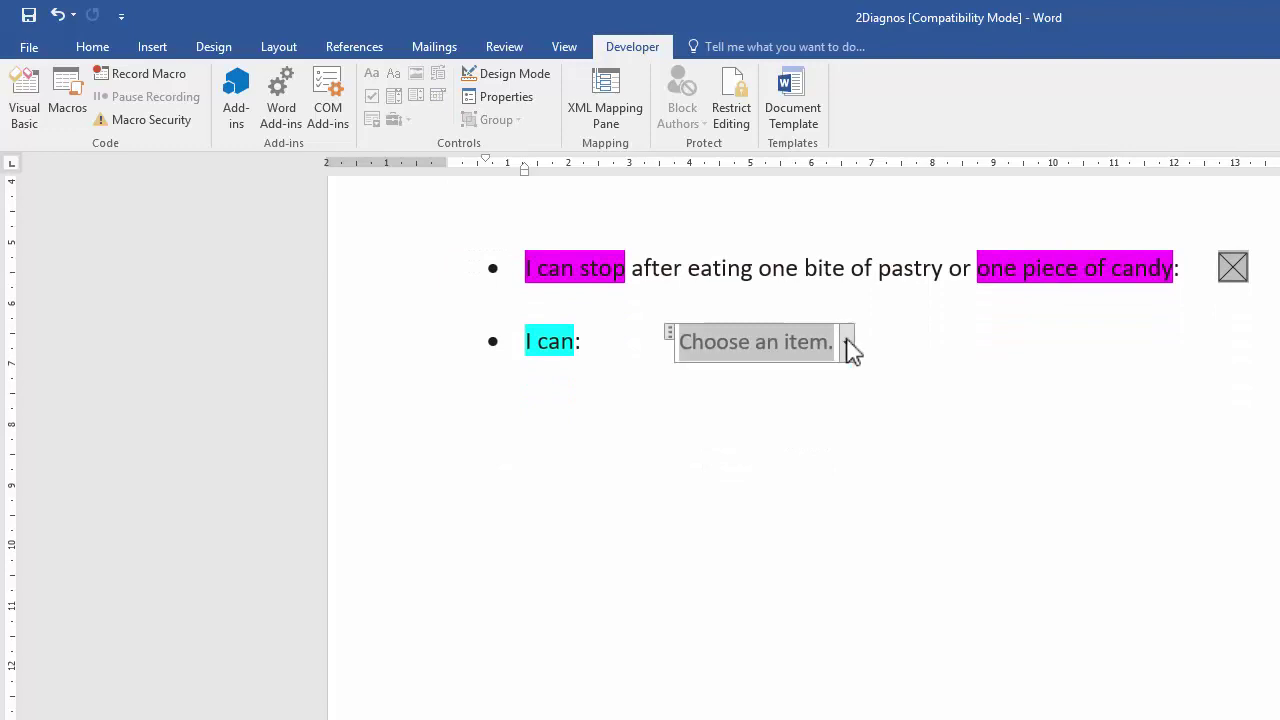
click(496, 95)
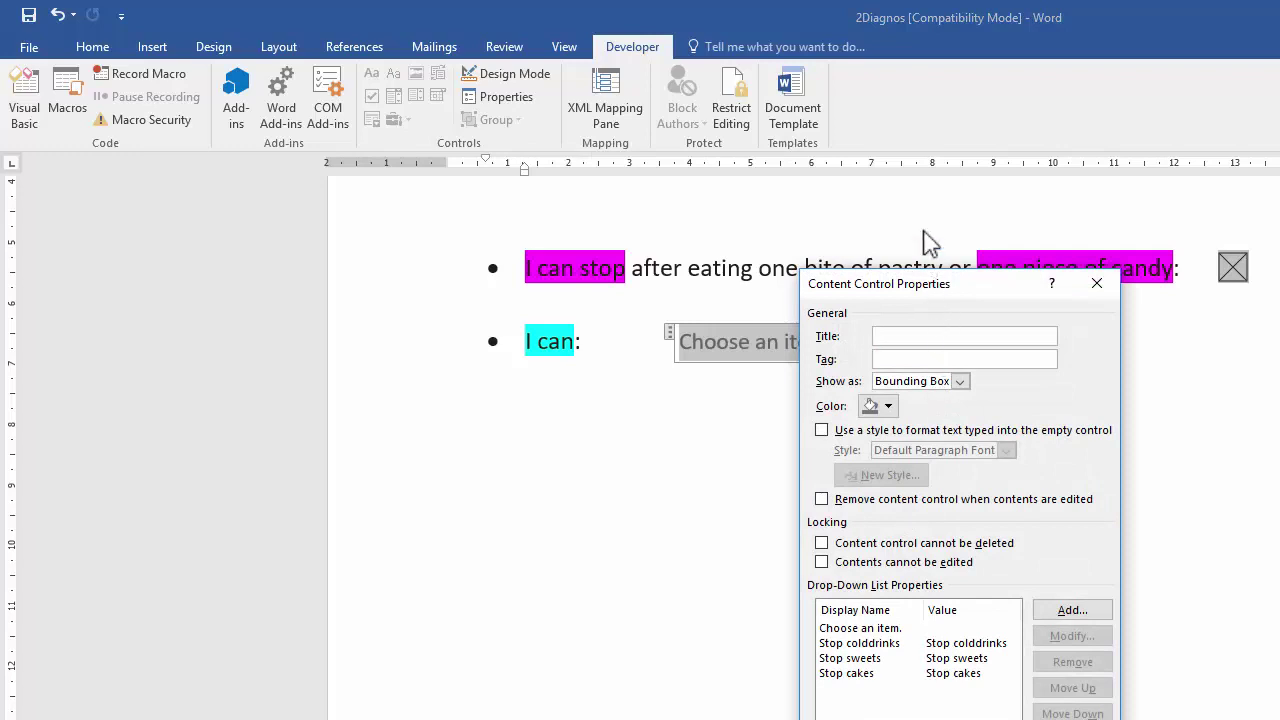
drag(946, 285, 915, 143)
click(816, 515)
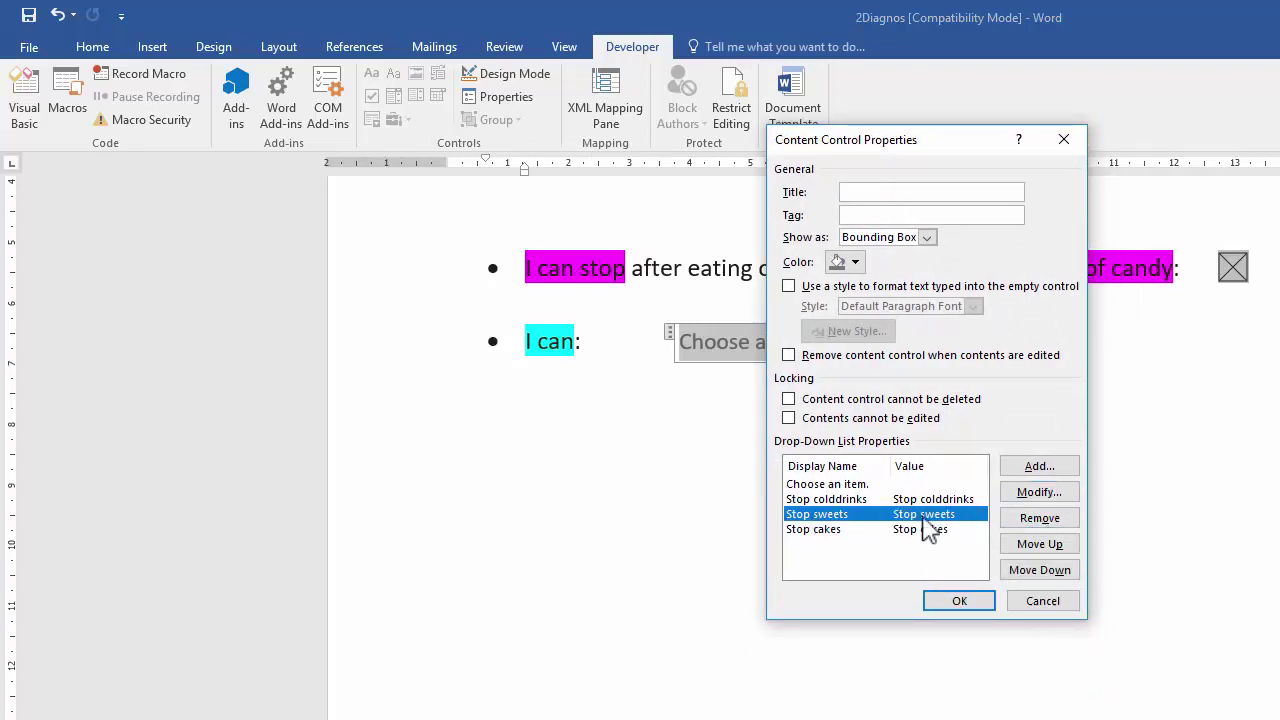
click(1076, 524)
click(958, 601)
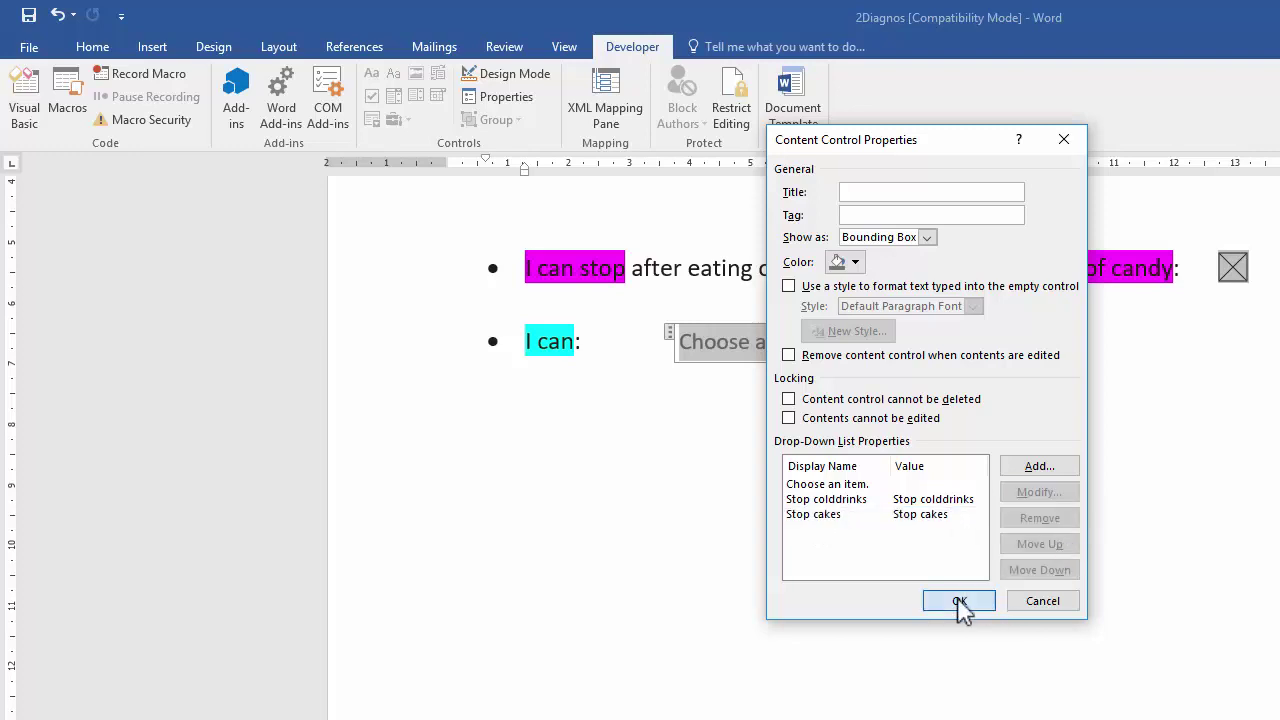
click(868, 603)
scroll(868, 603, up, 3)
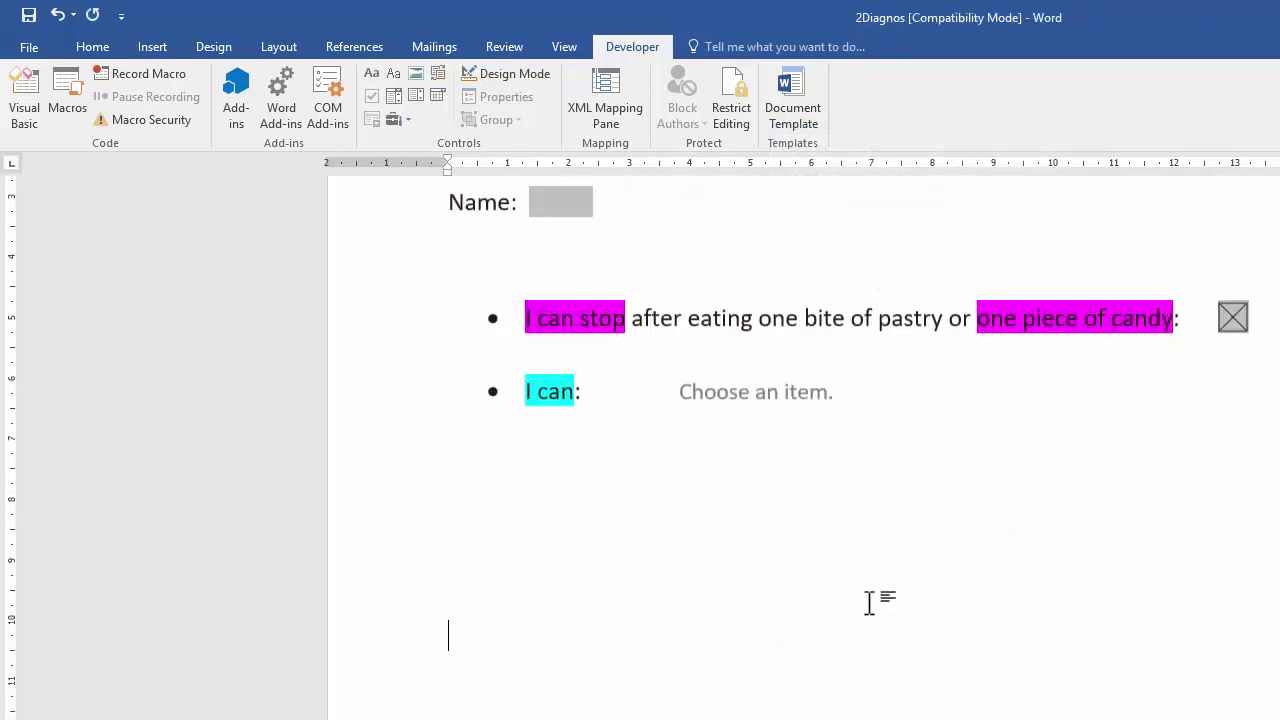
scroll(881, 622, up, 3)
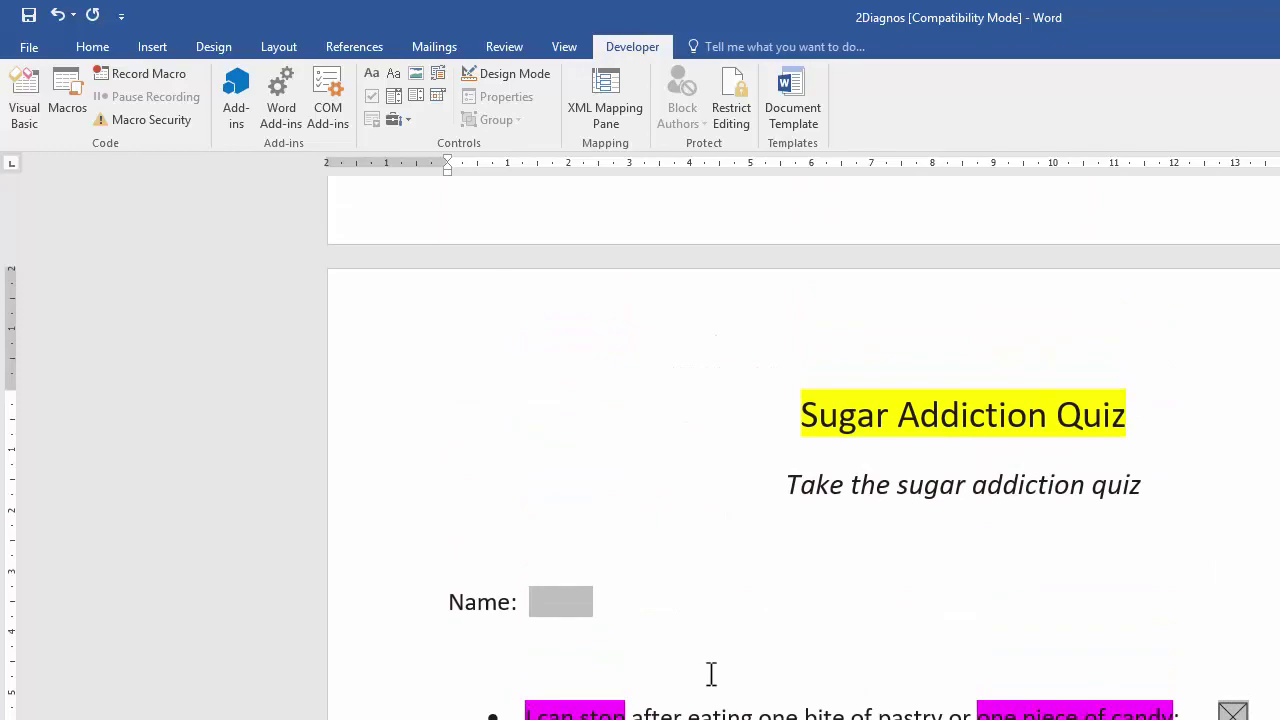
scroll(770, 505, up, 2)
scroll(711, 477, down, 3)
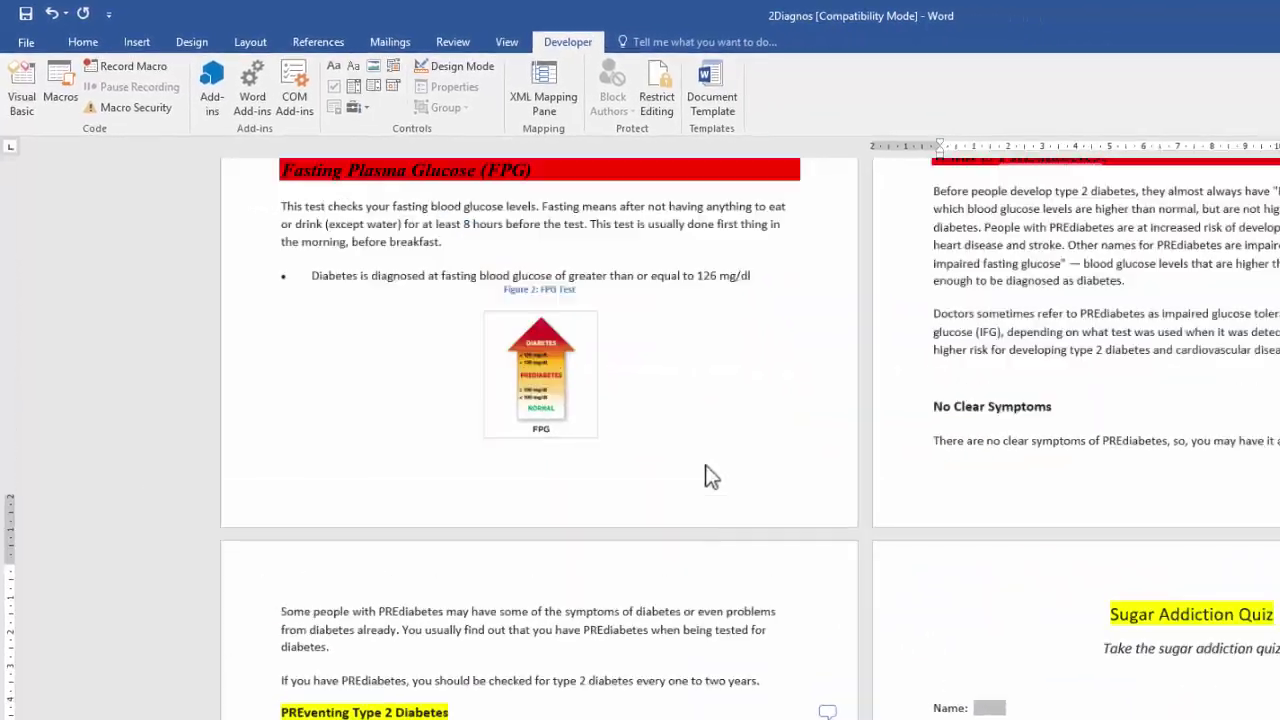
scroll(807, 552, down, 3)
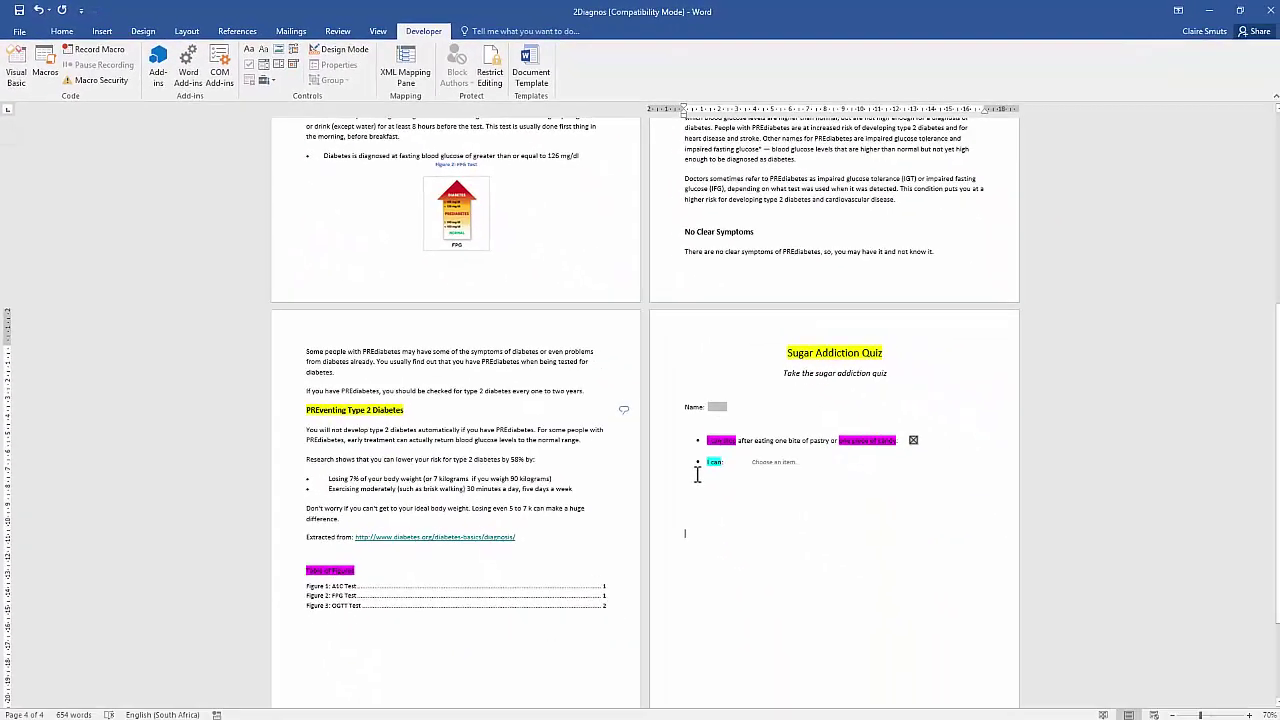
click(61, 31)
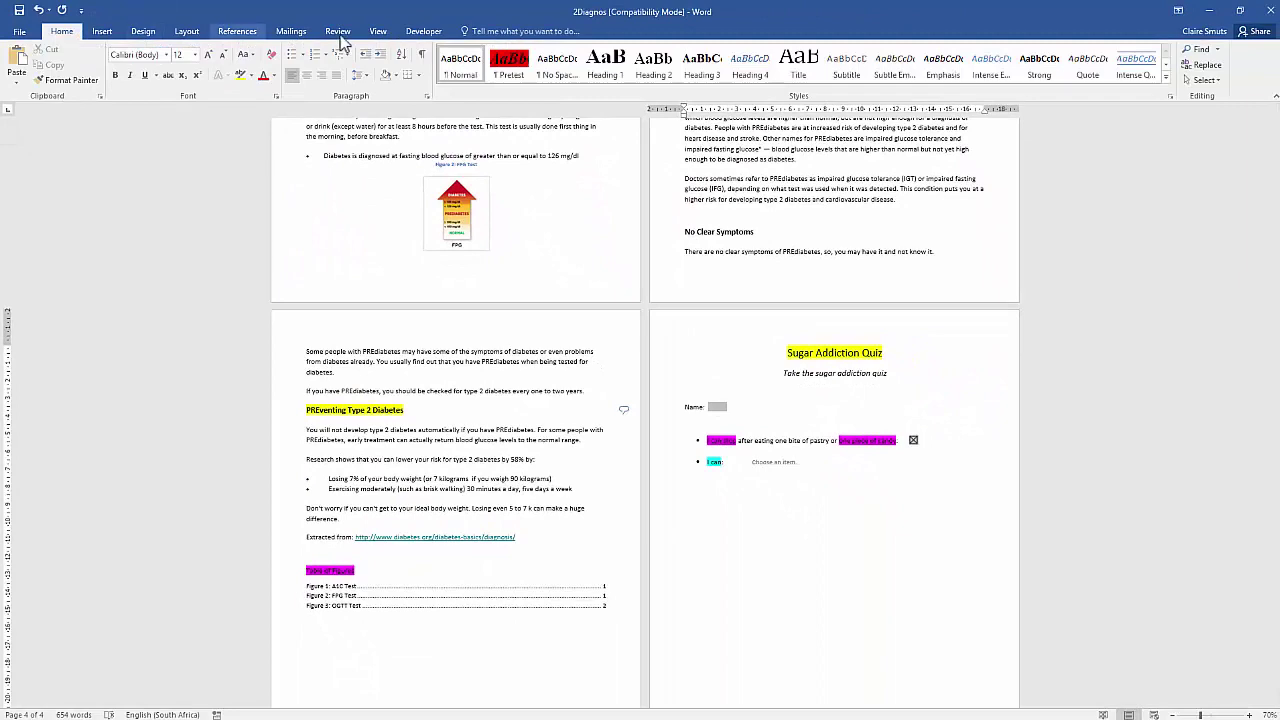
click(424, 62)
scroll(420, 540, down, 2)
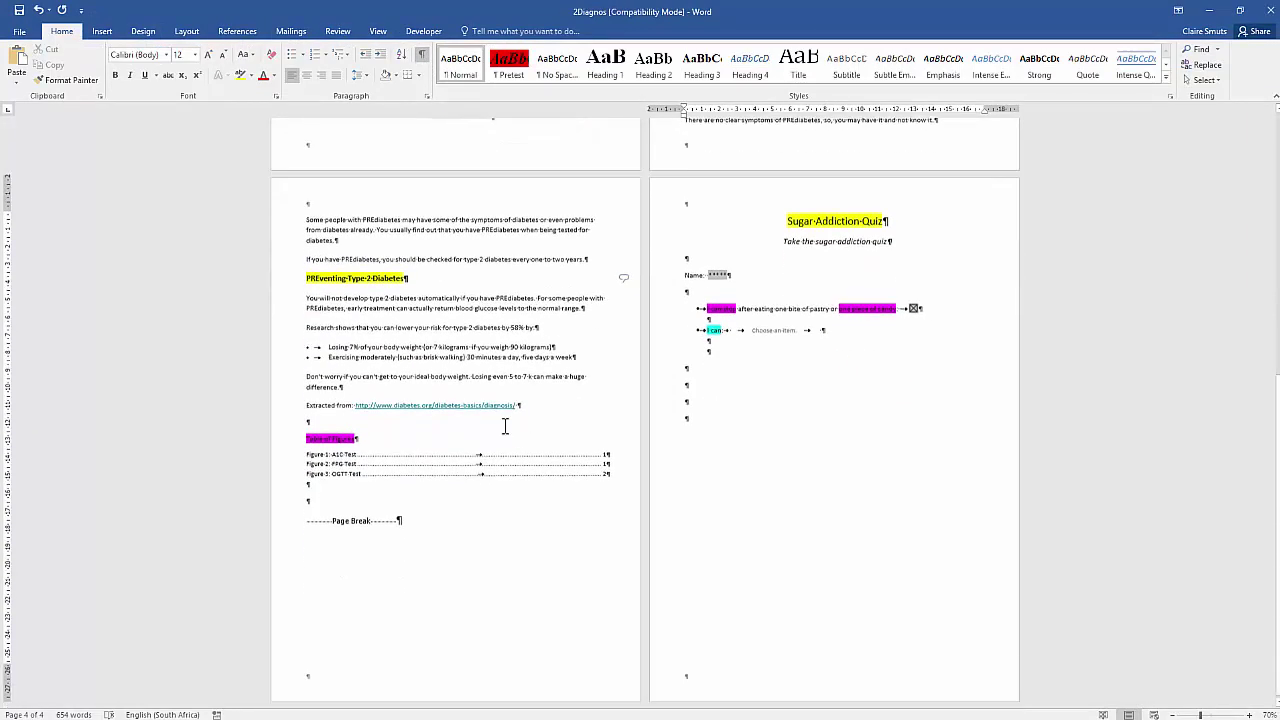
drag(418, 533, 320, 537)
click(442, 528)
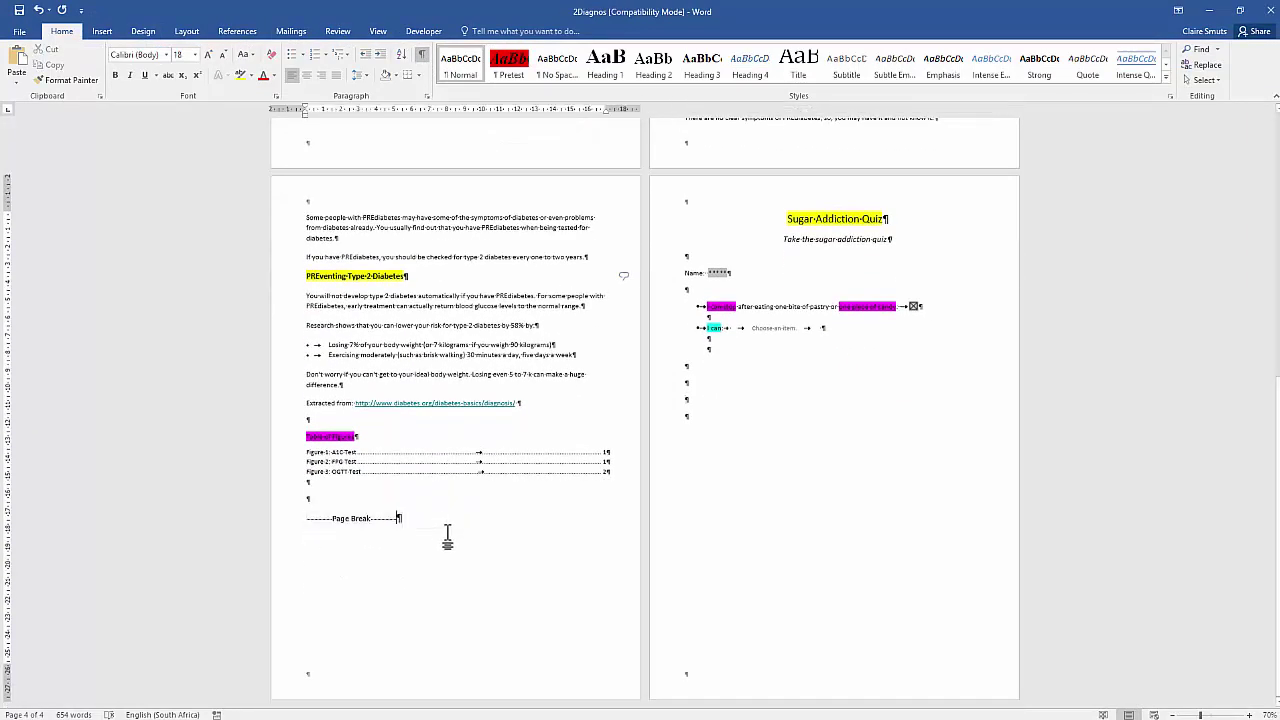
click(425, 57)
scroll(763, 357, up, 7)
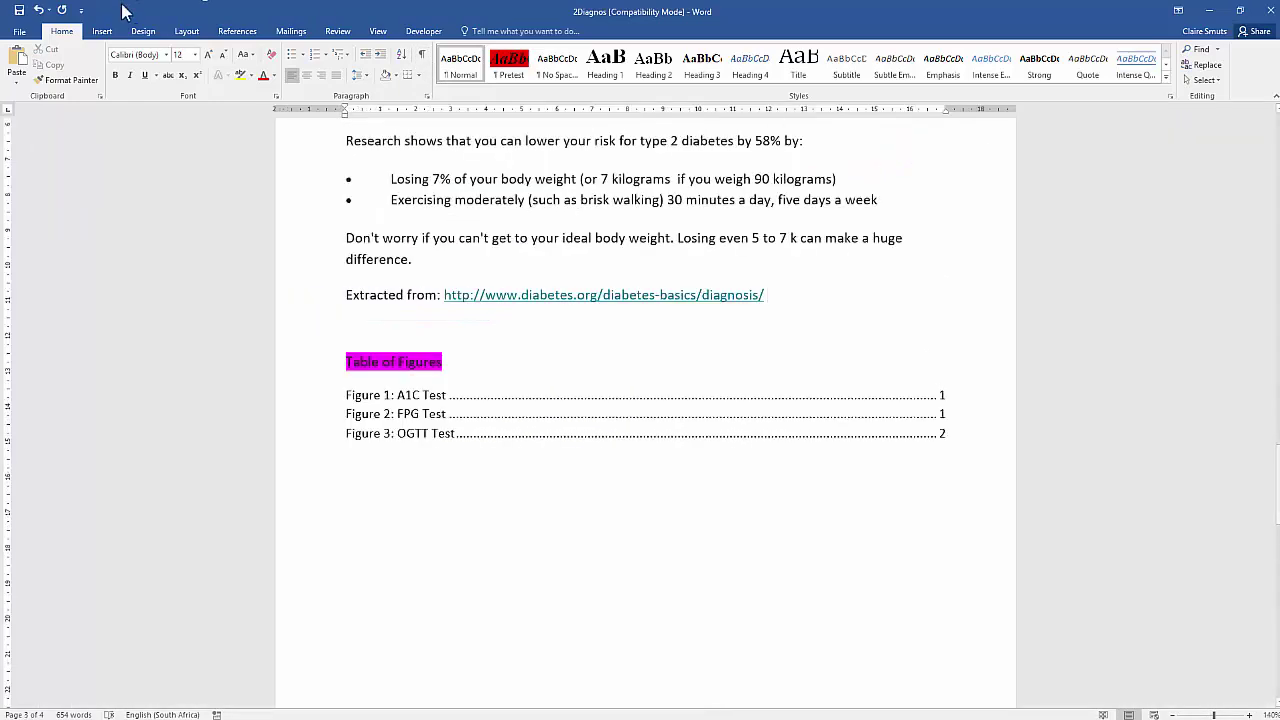
click(143, 31)
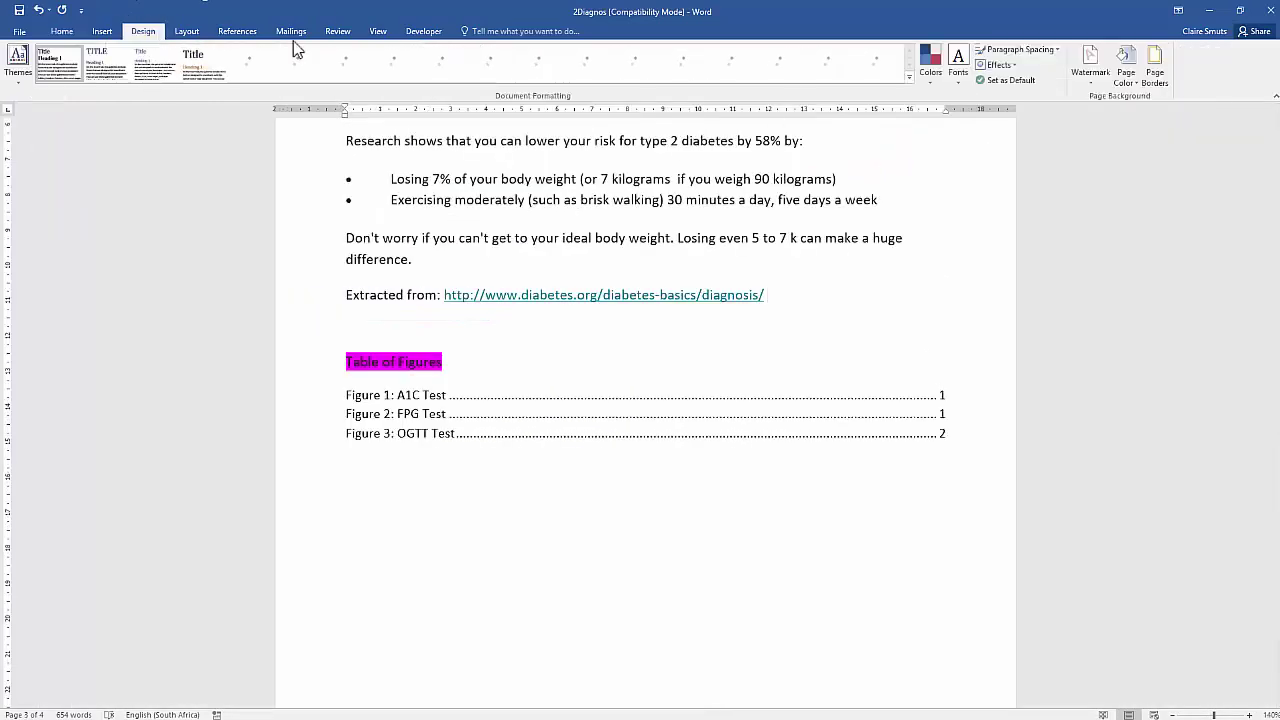
click(1157, 76)
click(697, 405)
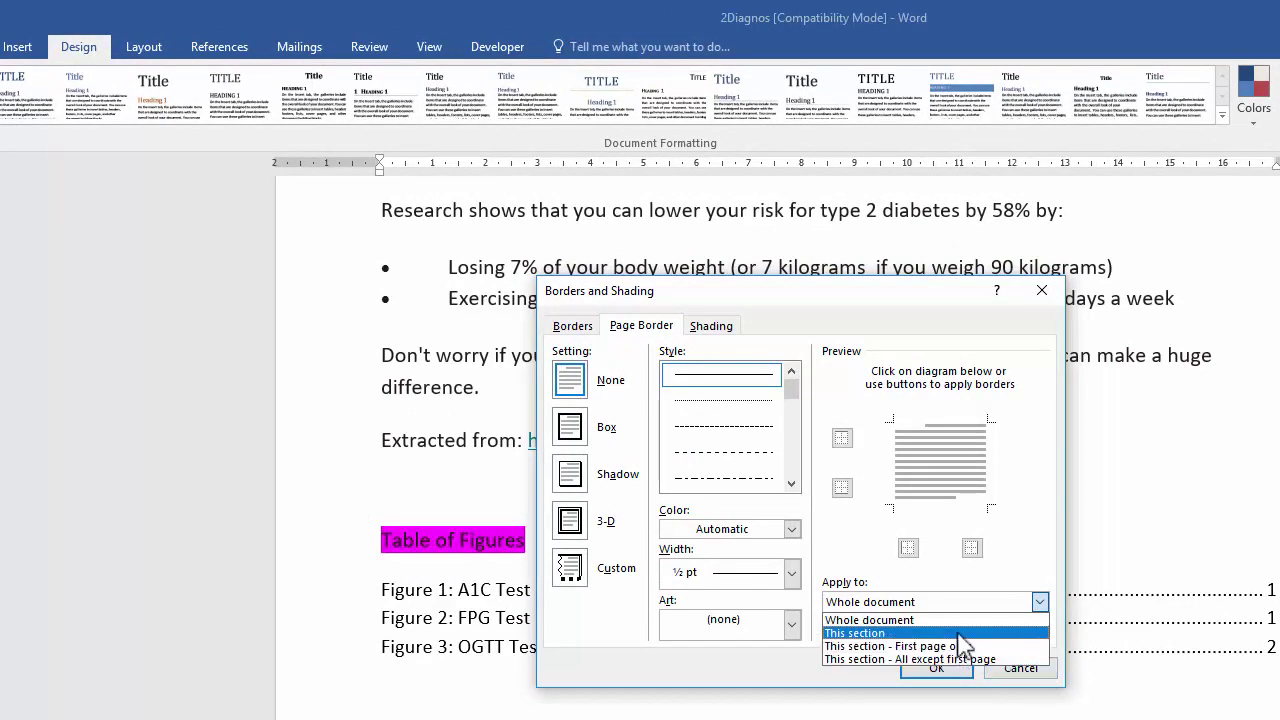
click(1036, 678)
click(1036, 678)
- Show formatting marks and delete the page break before the Sugar Addiction Quiz
key(ctrl+Home)
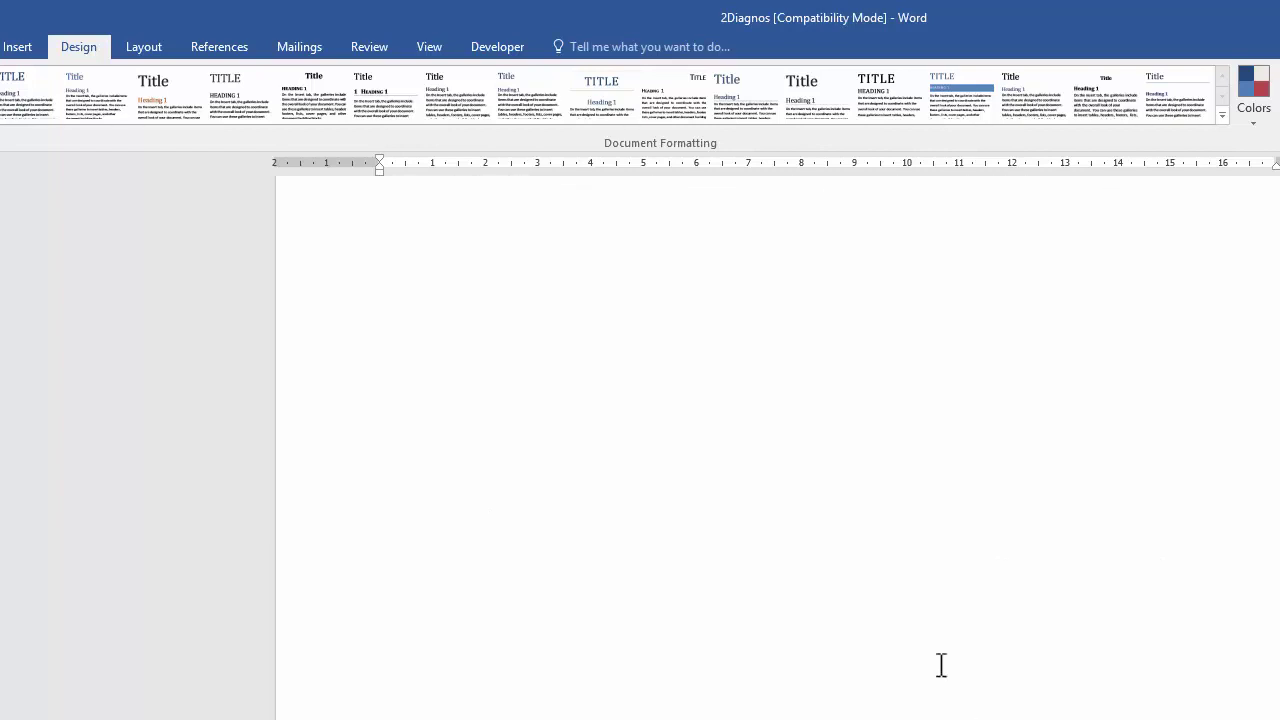
key(ctrl+End)
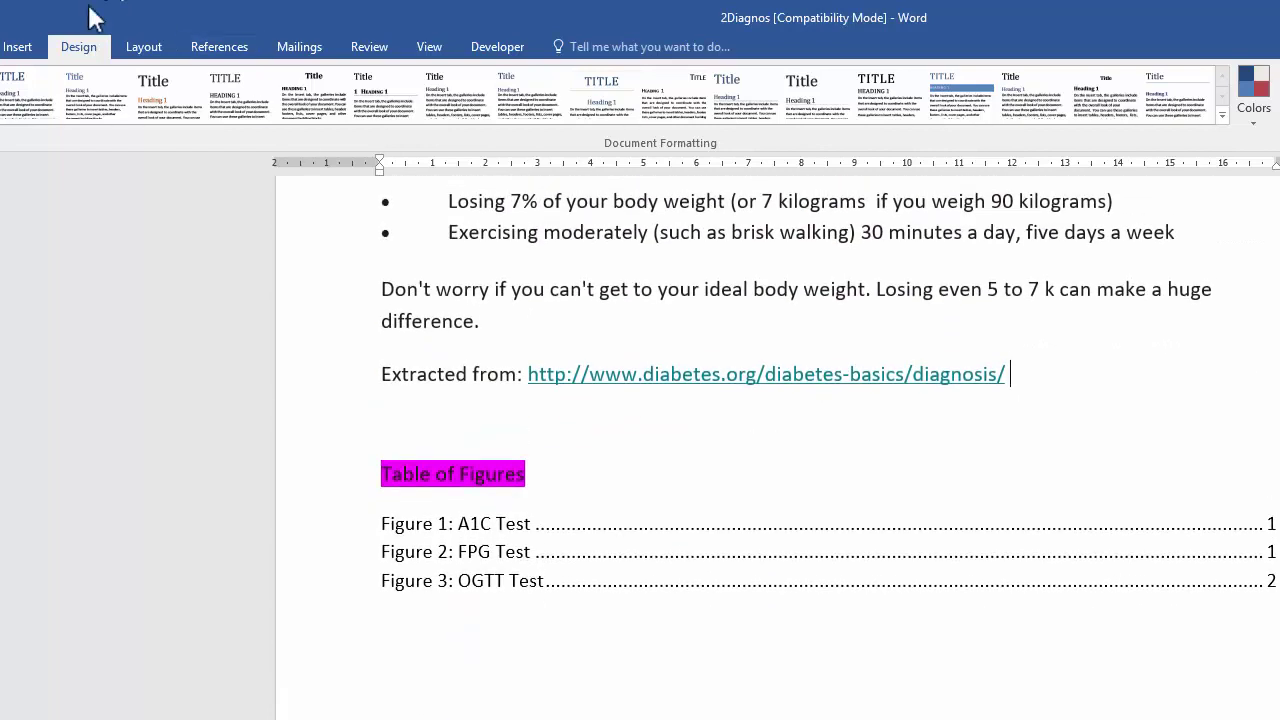
click(6, 47)
click(494, 80)
scroll(580, 300, down, 5)
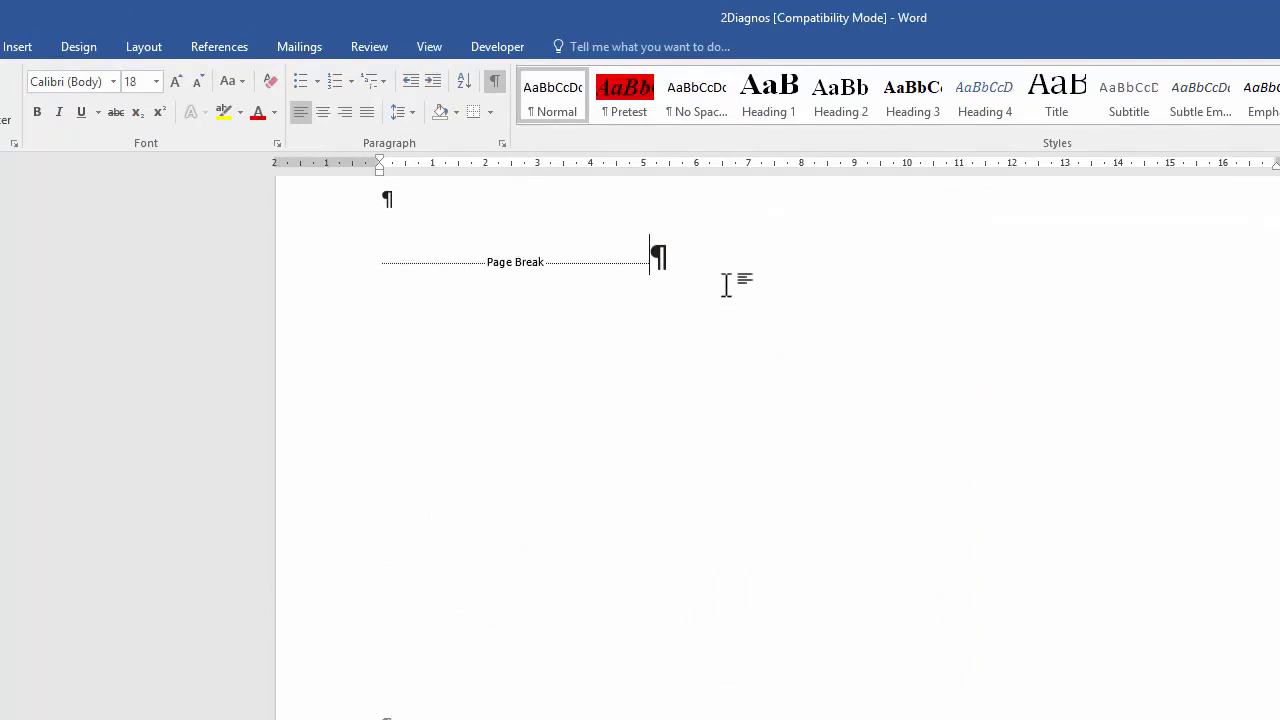
key(BackSpace)
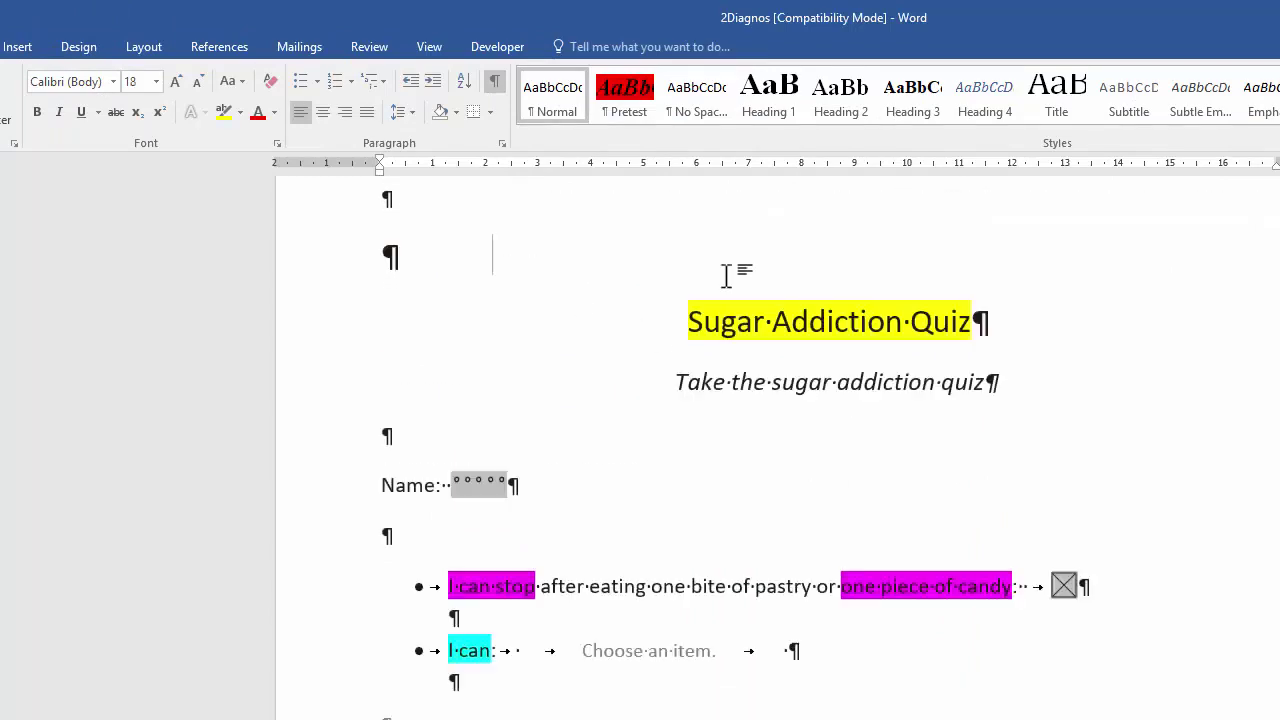
- Insert a Next Page section break before the quiz and remove the empty paragraph above its title
click(150, 48)
click(118, 75)
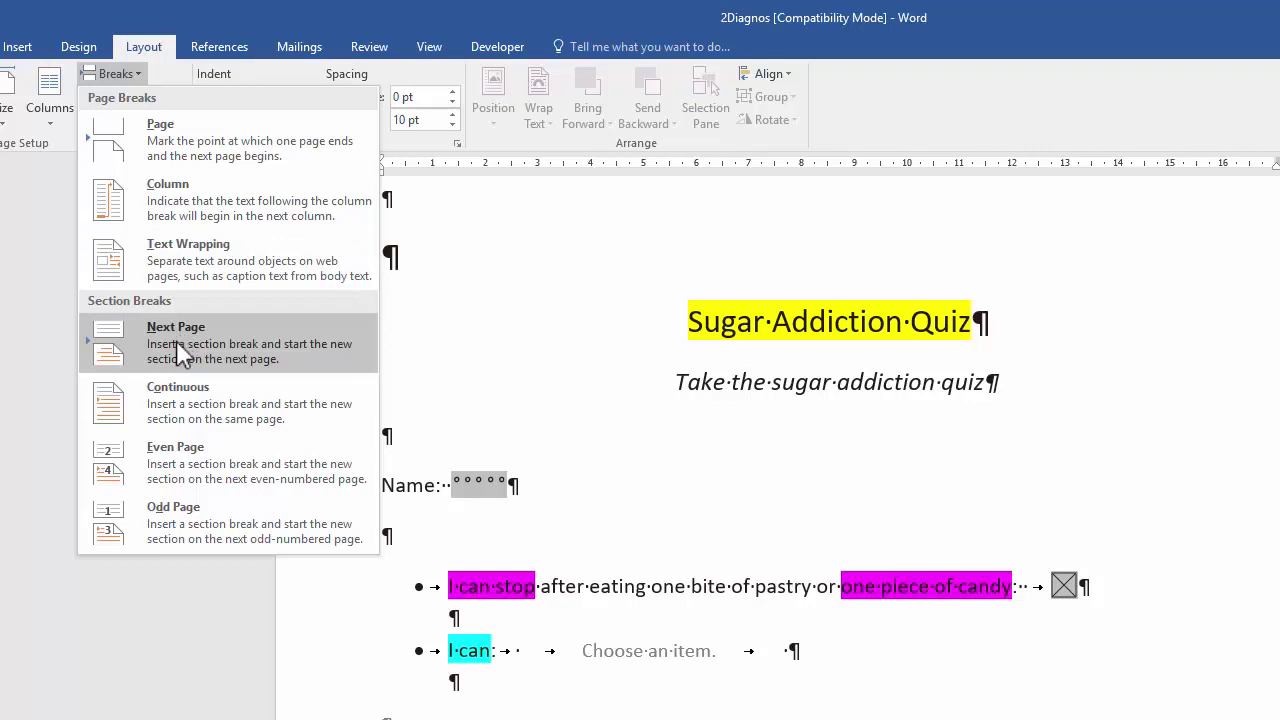
click(176, 340)
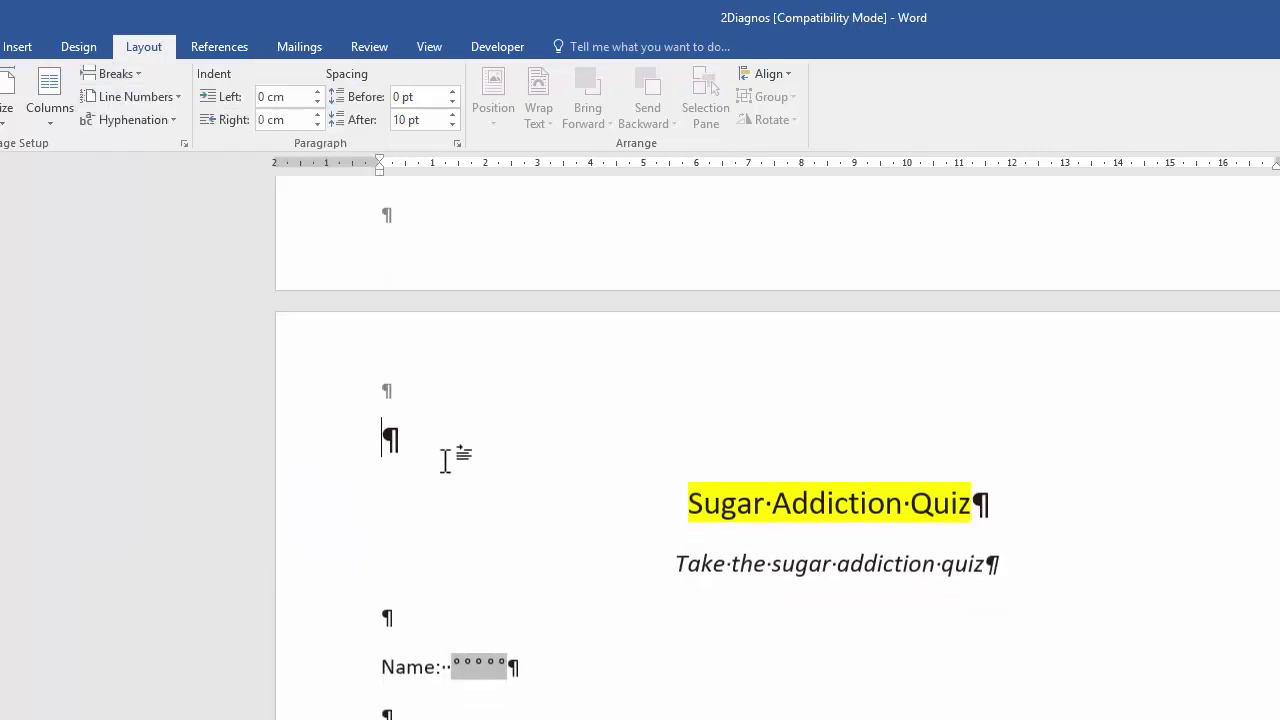
key(Delete)
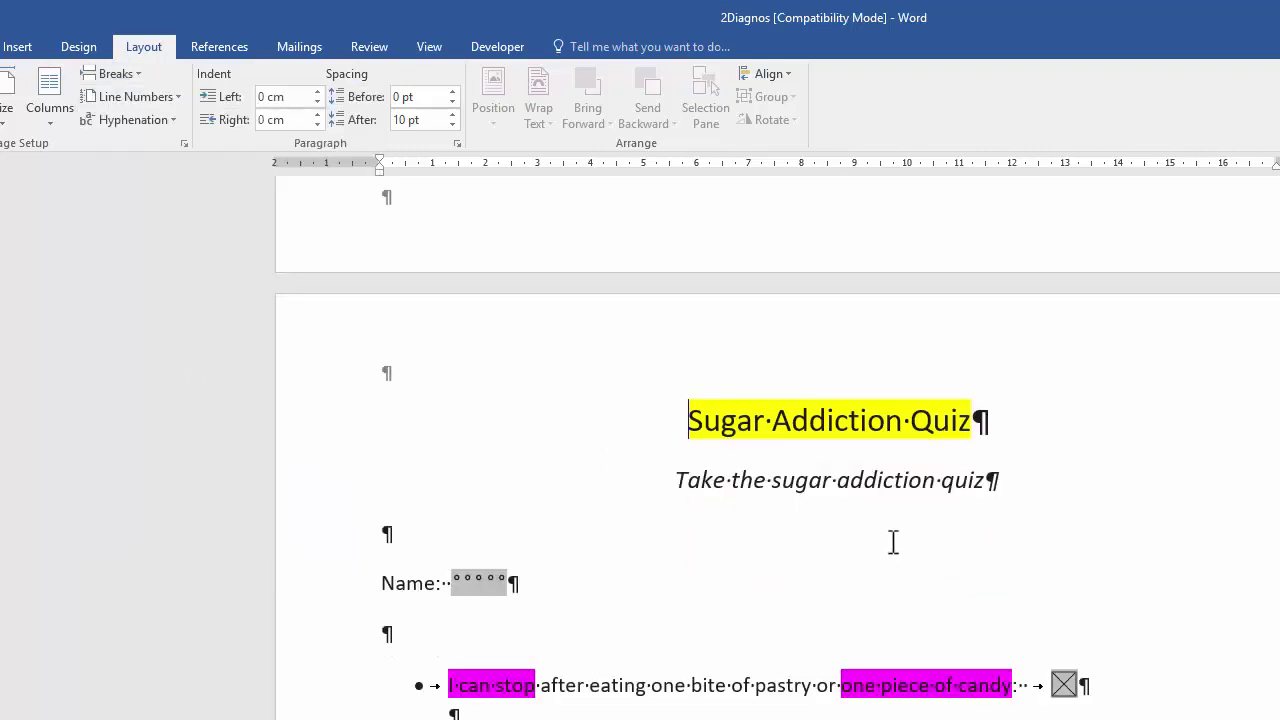
- Set up a Box page border using the strawberry art at 31 pt width, applied to this section
click(78, 46)
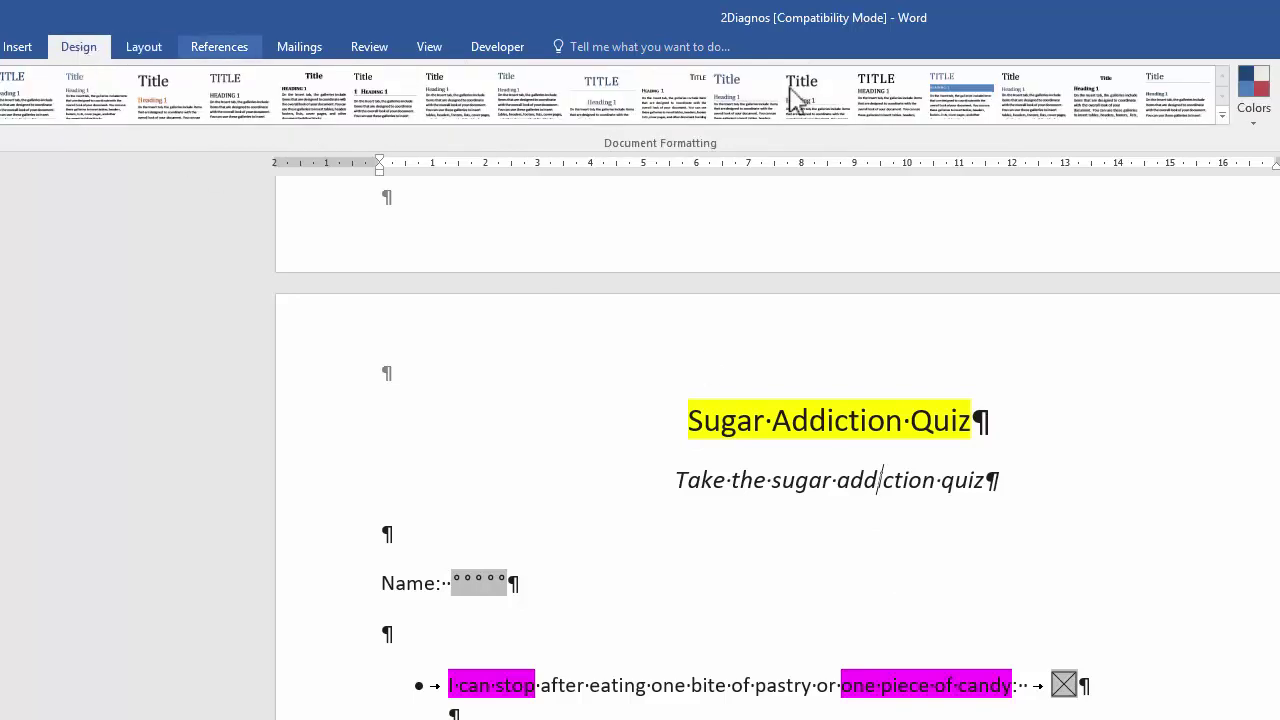
click(1267, 98)
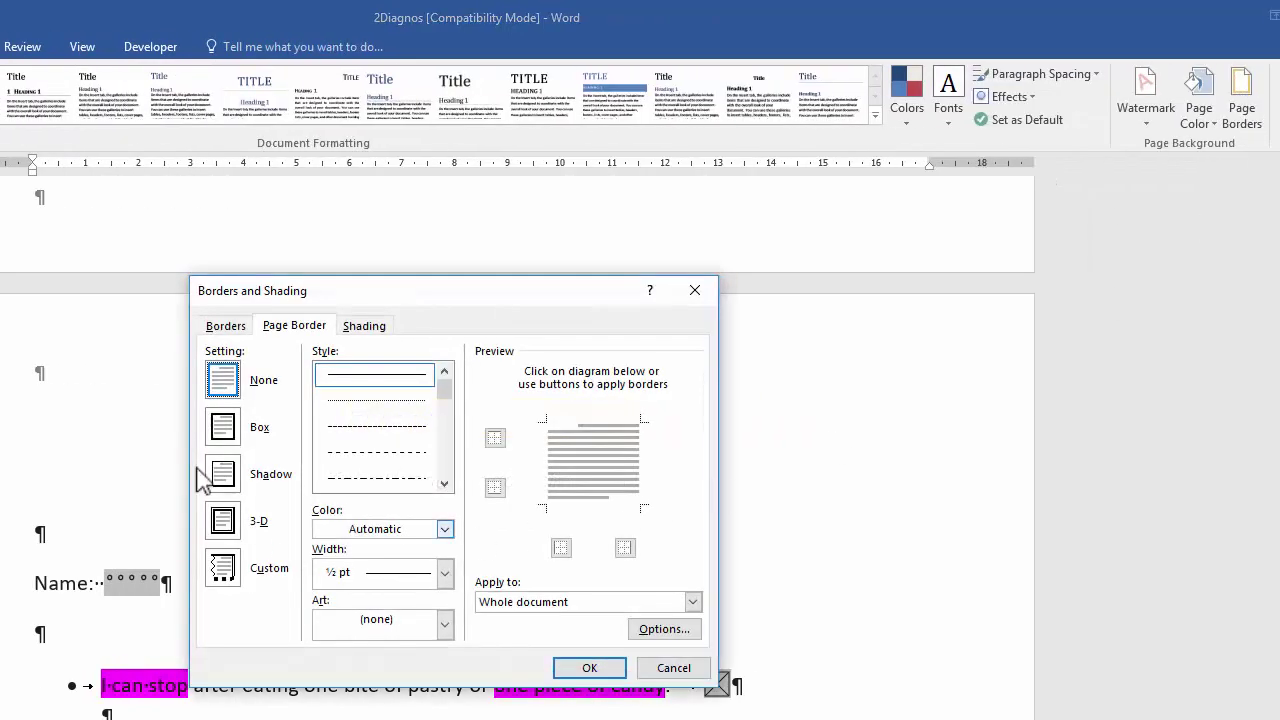
click(224, 428)
click(444, 624)
click(408, 664)
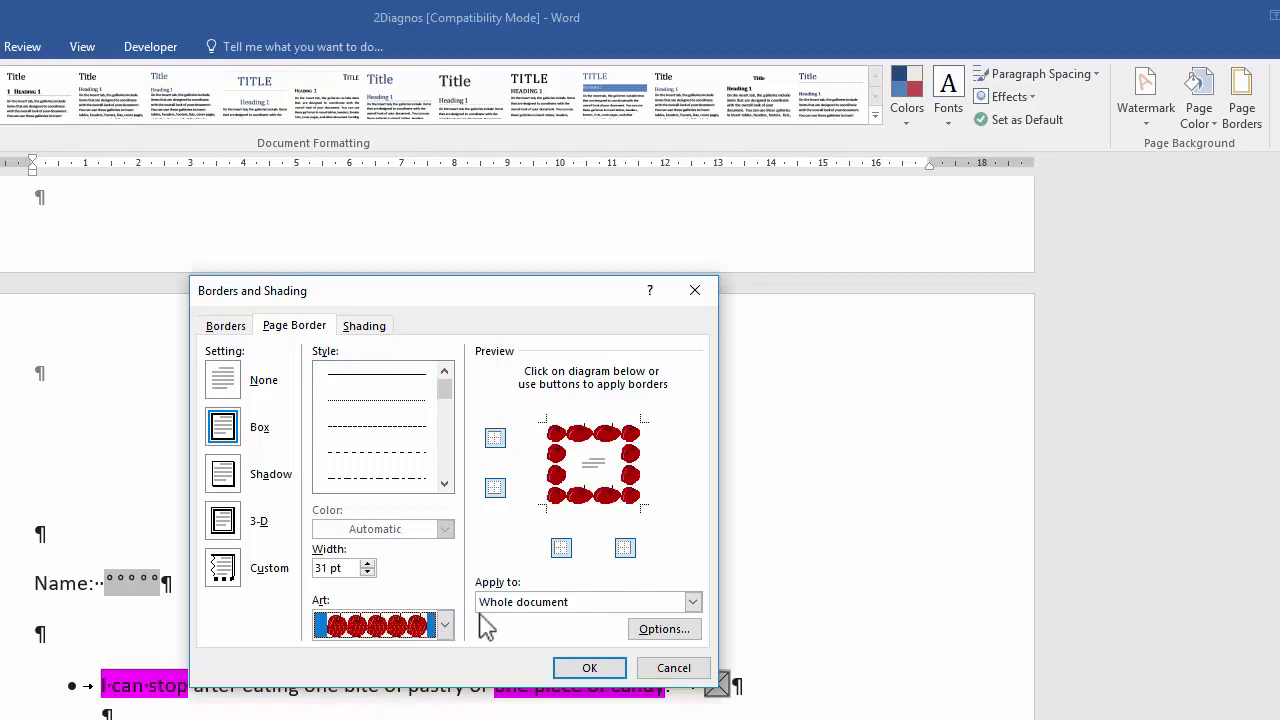
click(694, 606)
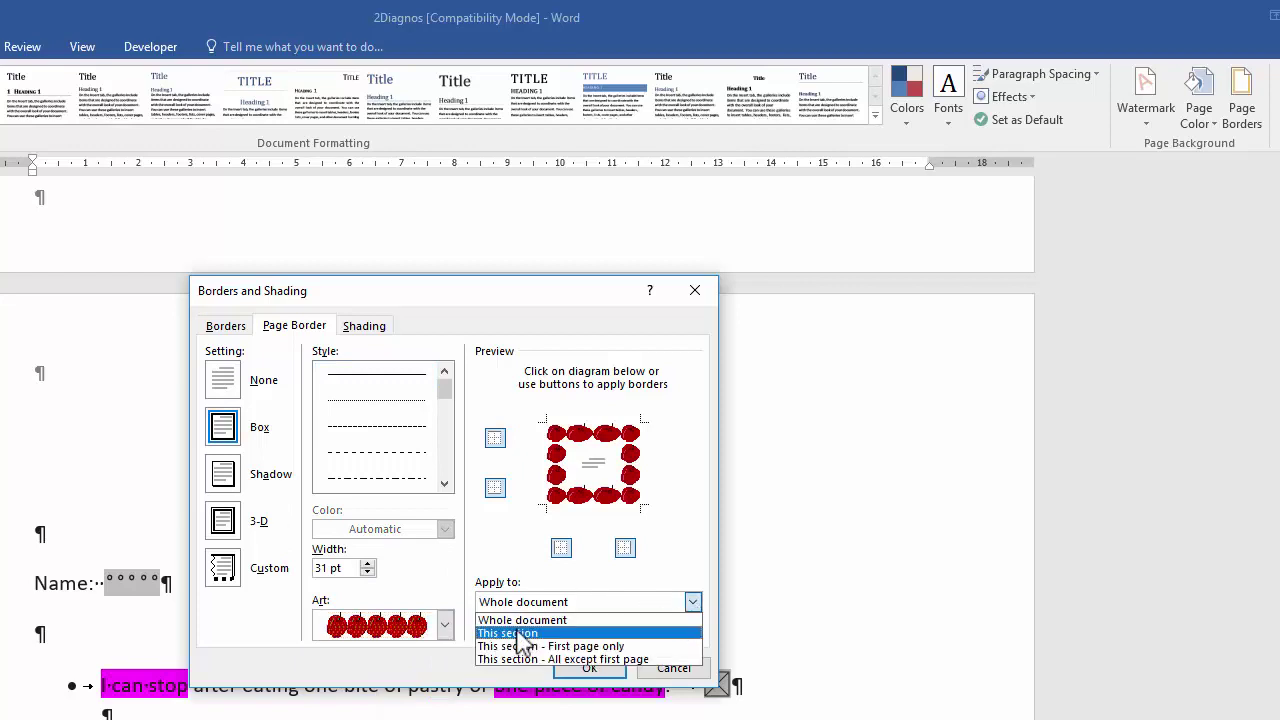